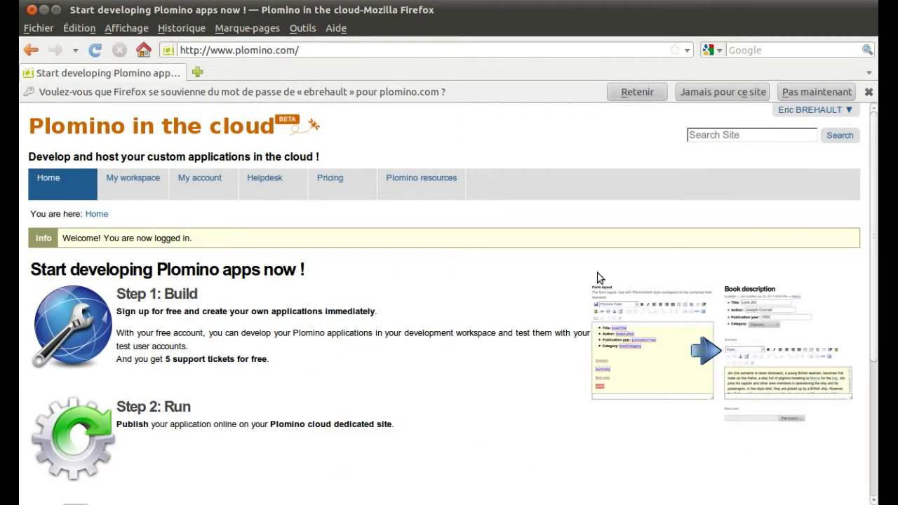
- Create a Plomino database titled "Real estate manager" in the personal workspace and save it
click(868, 92)
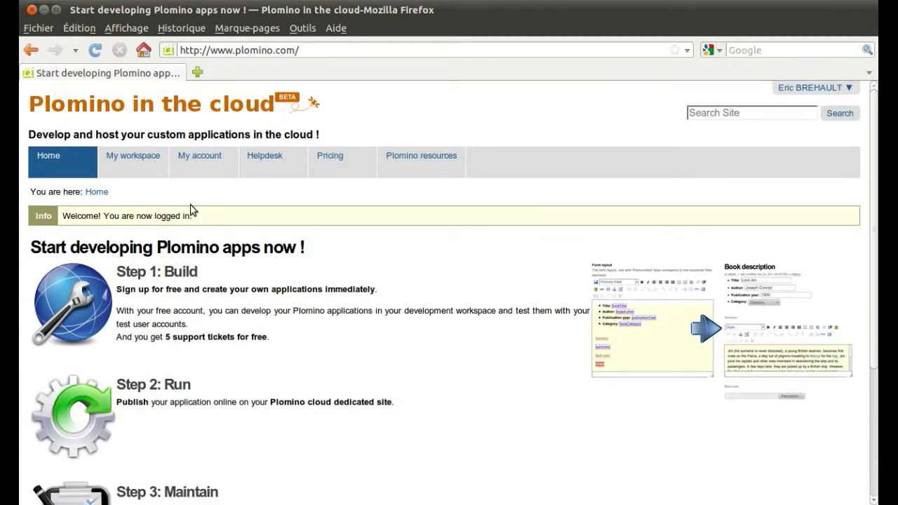
click(149, 168)
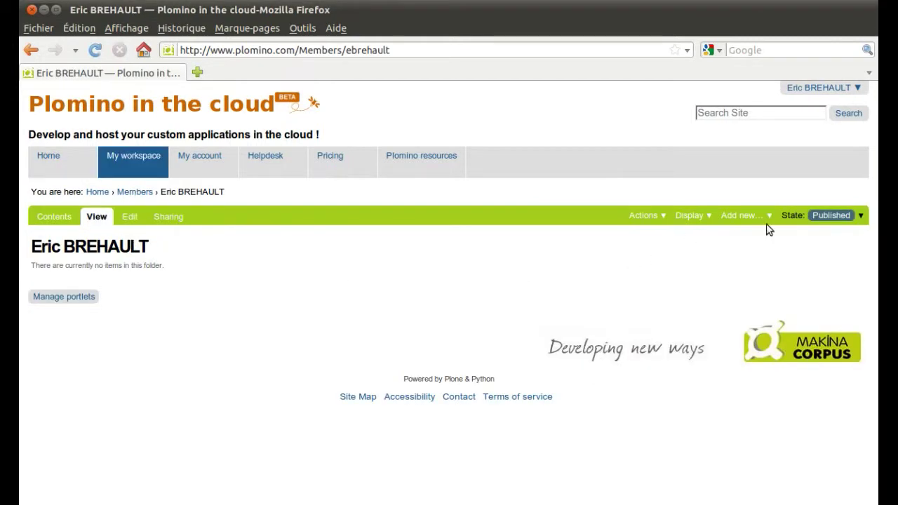
click(756, 216)
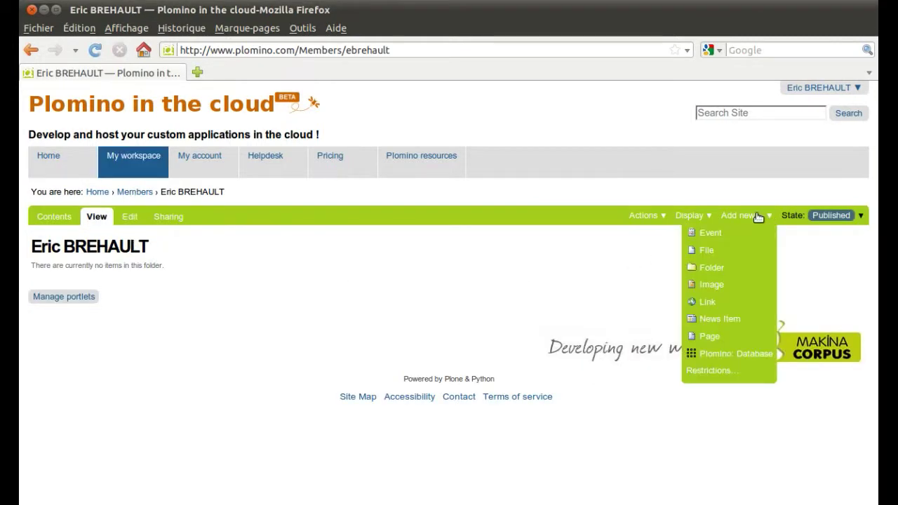
click(762, 356)
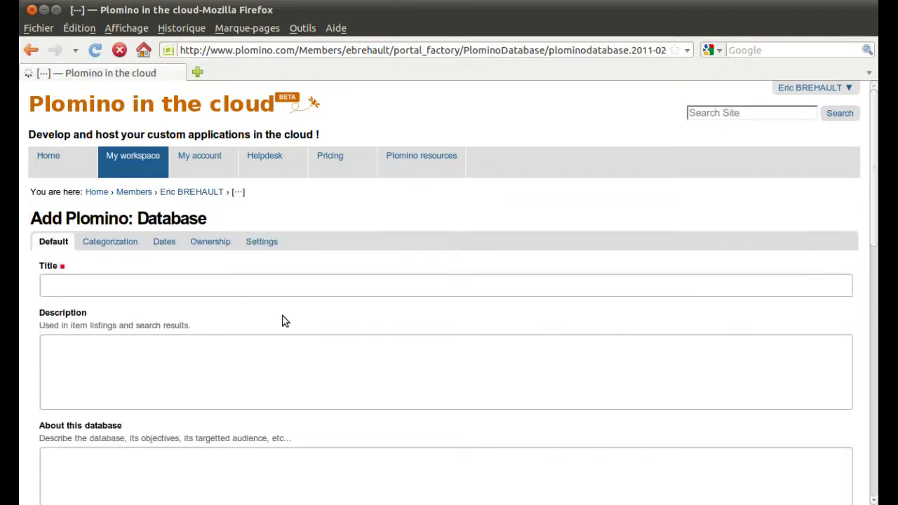
click(205, 285)
text(Real)
click(195, 303)
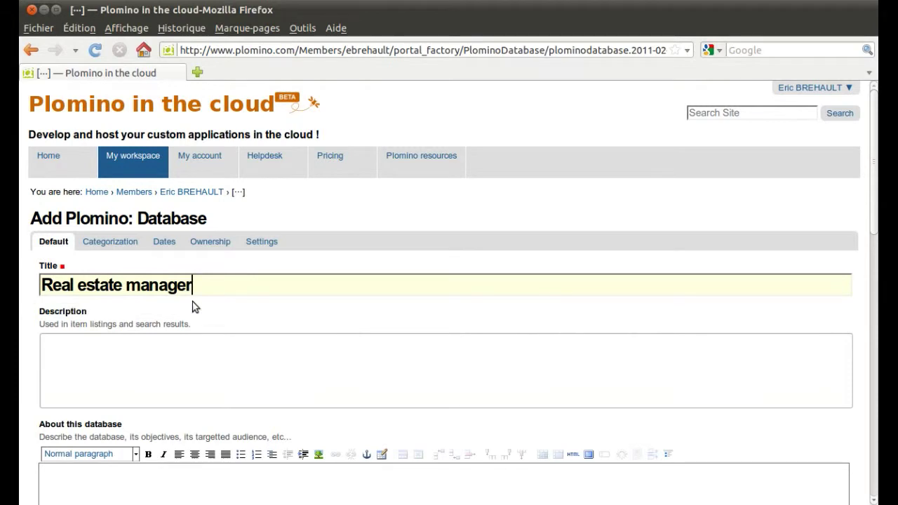
key(Return)
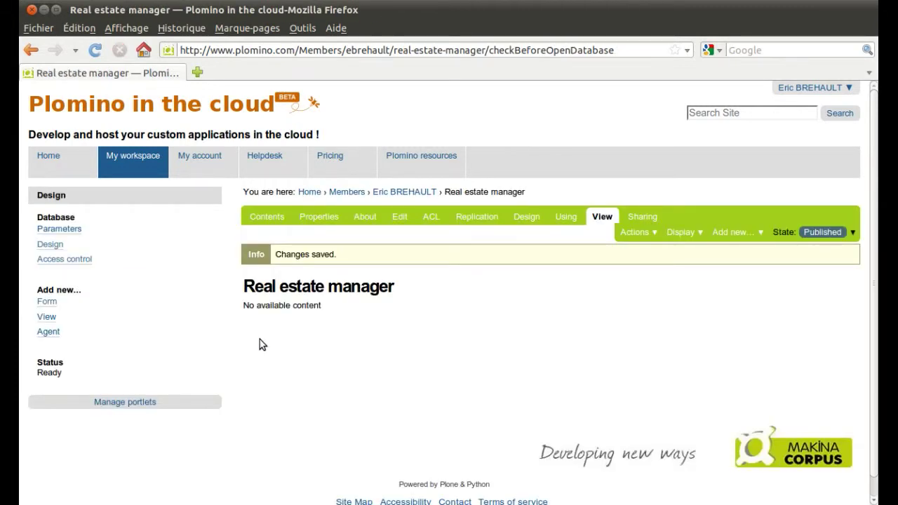
- Add a form with the Id frmHome and the title "Home description" to the database and save it
click(56, 304)
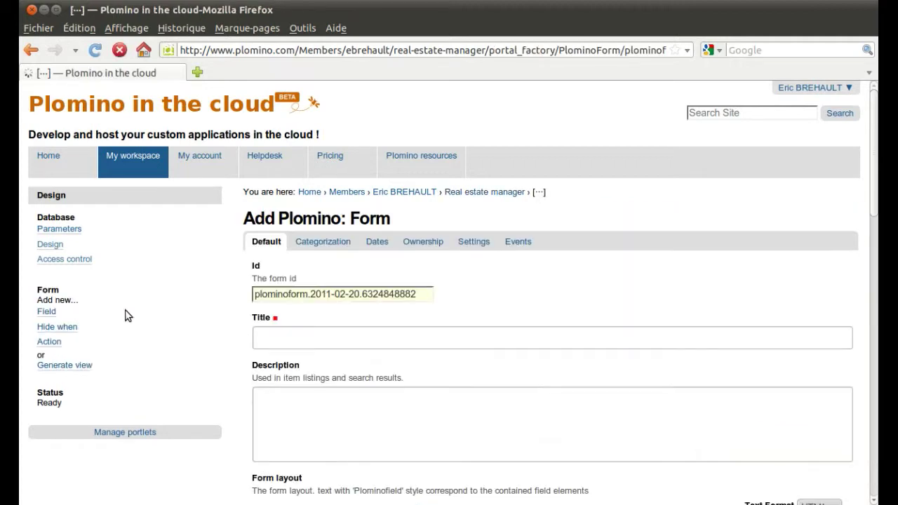
triple_click(298, 292)
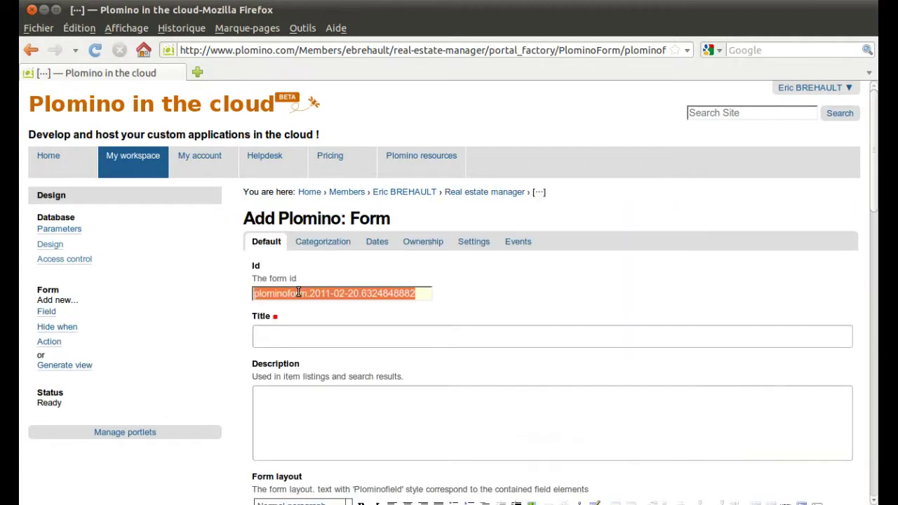
text(frmHome)
click(299, 338)
text(Home)
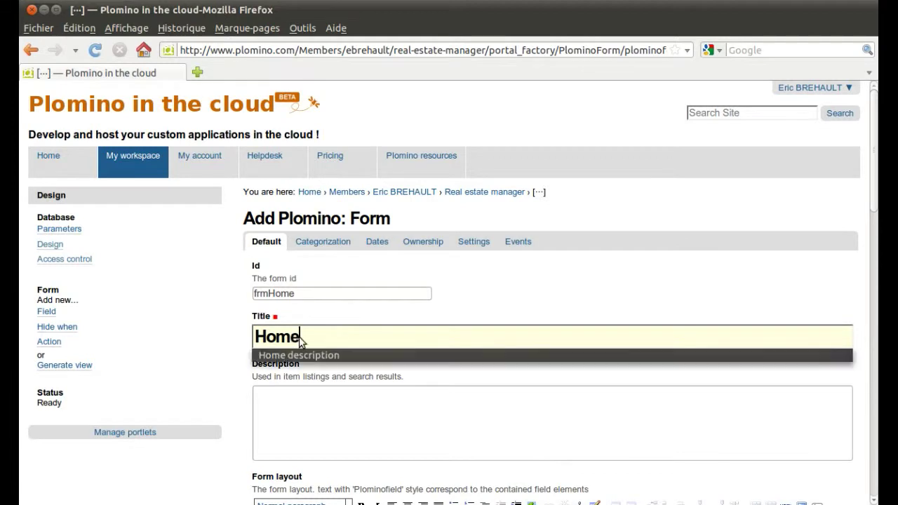
click(303, 354)
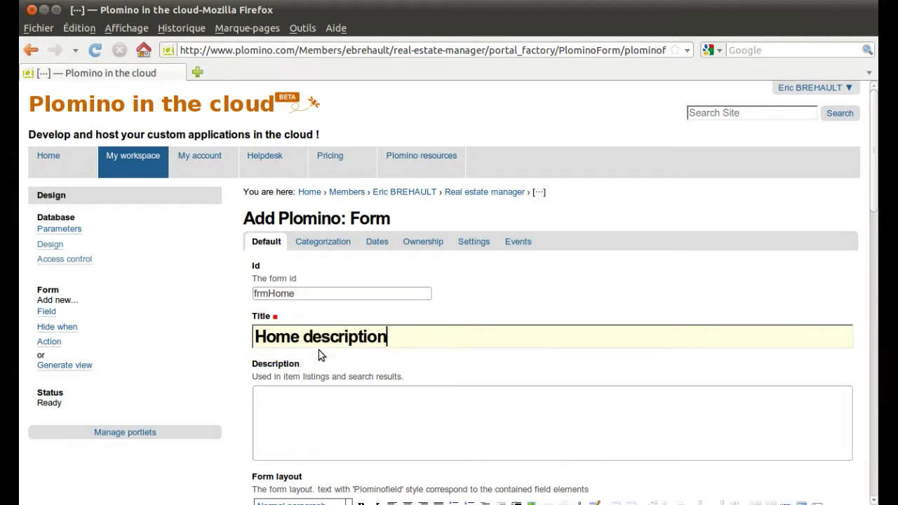
key(Return)
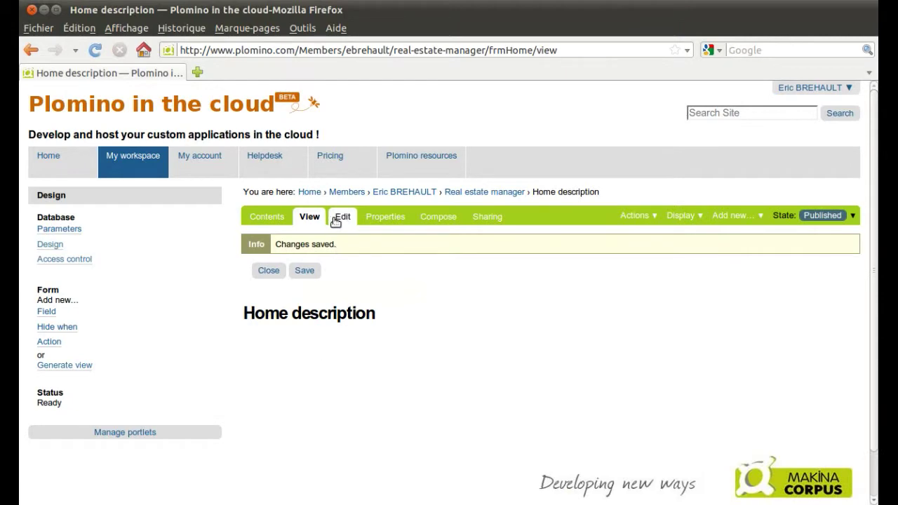
- Edit the Home description form, enlarge its form layout area and enter the line "Type: HomeType"
click(336, 221)
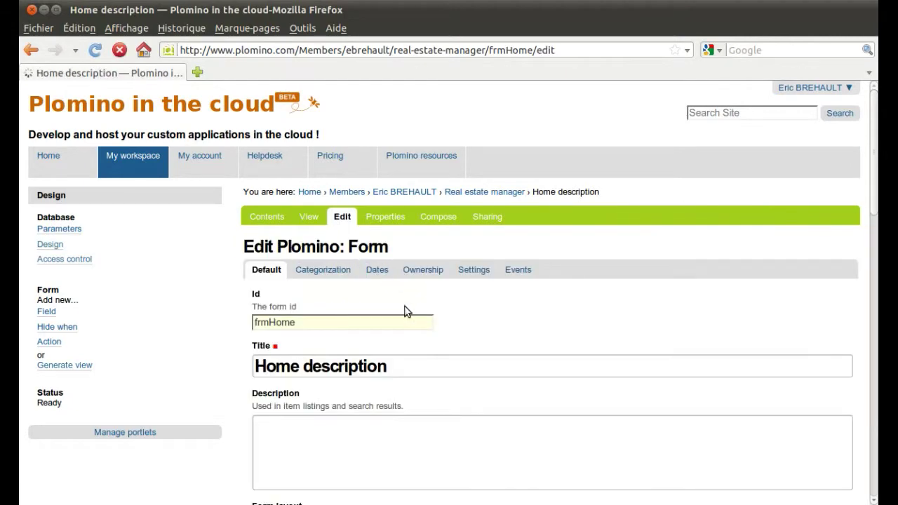
scroll(397, 300, down, 8)
scroll(397, 274, down, 3)
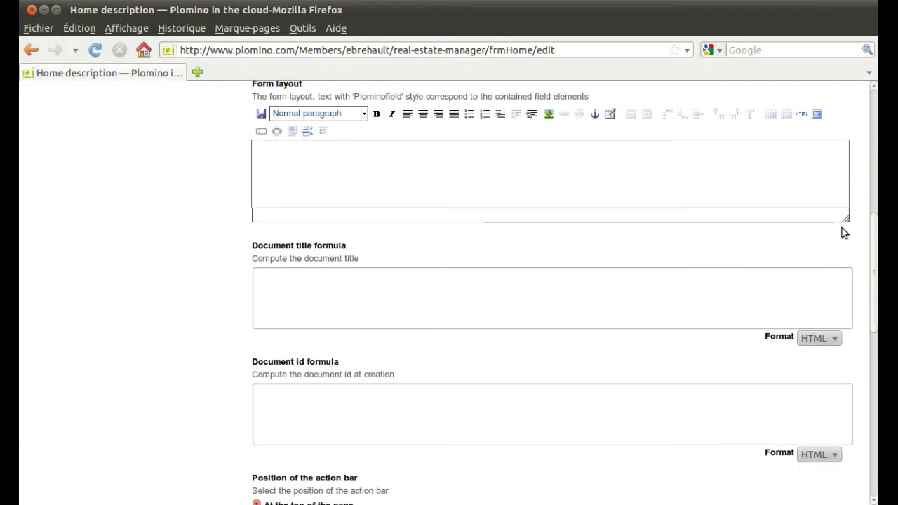
drag(845, 218, 850, 467)
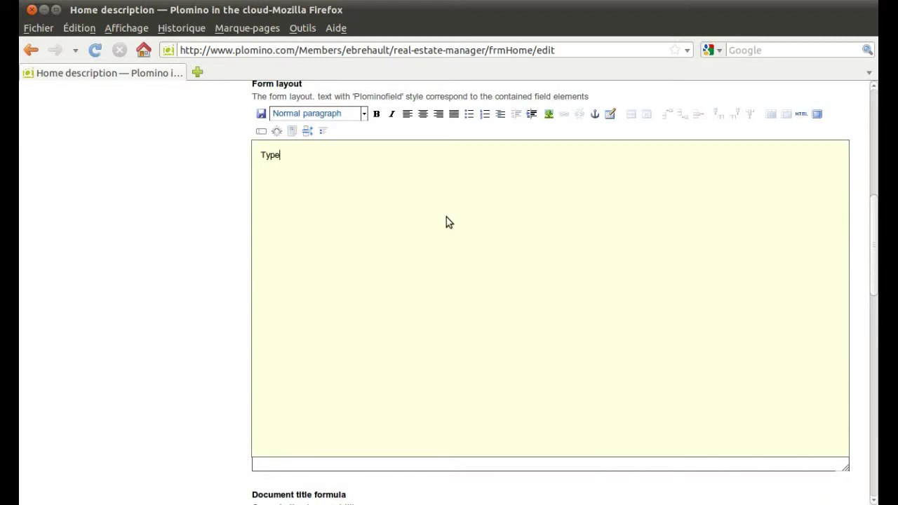
text(omeTyp)
text(e )
- Add the lines "Description: HomeDescription" and "Price: Price" below the Type line in the form layout
text(Descrip)
text(tion: )
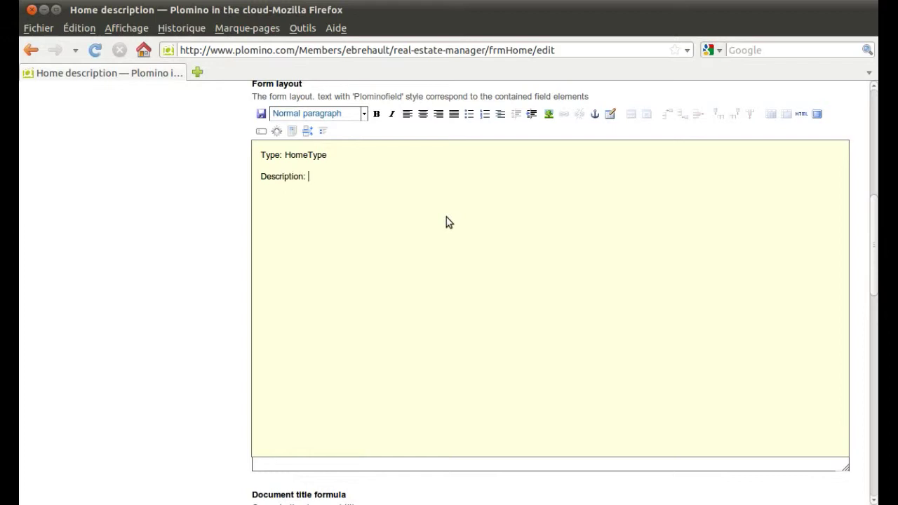
text(Homde)
key(BackSpace)
key(BackSpace)
text(eDes)
text(criptio)
text(n )
text(Pr)
text(ice: Price)
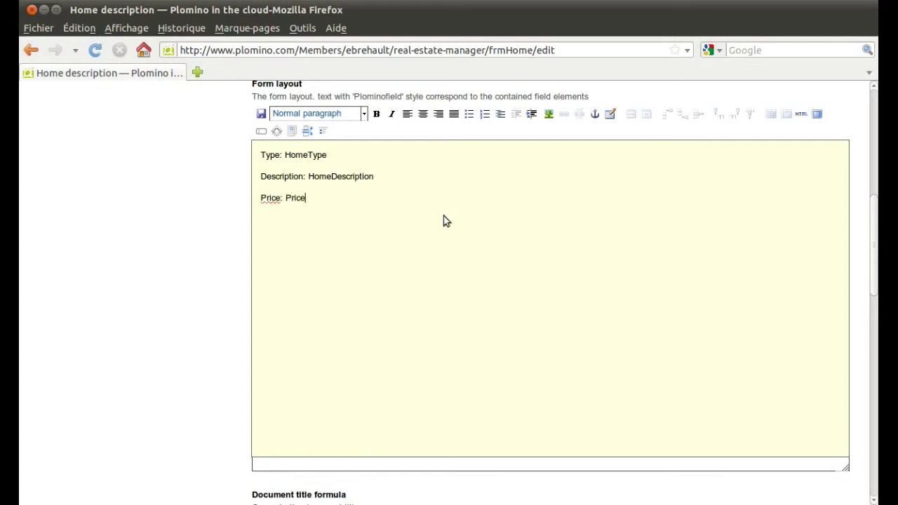
- Turn the word HomeType in the form layout into a Plomino field of type Selection list
double_click(300, 153)
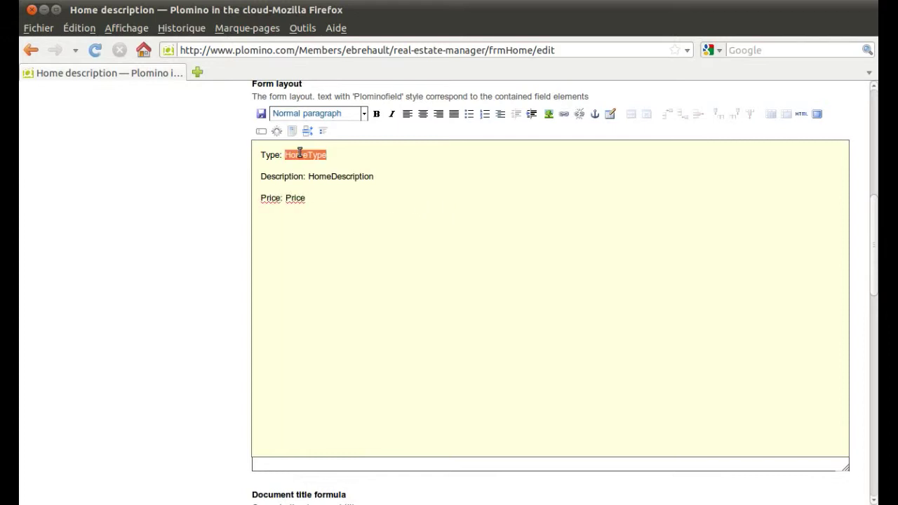
click(263, 131)
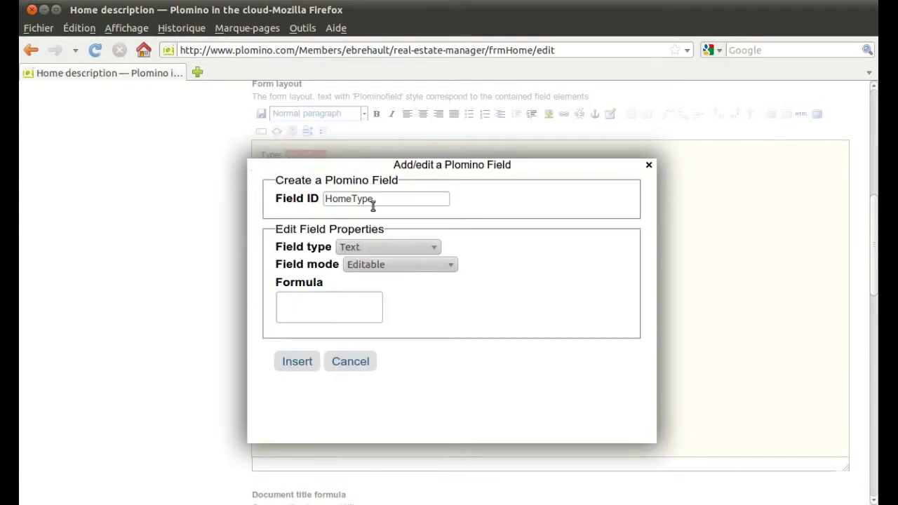
click(380, 246)
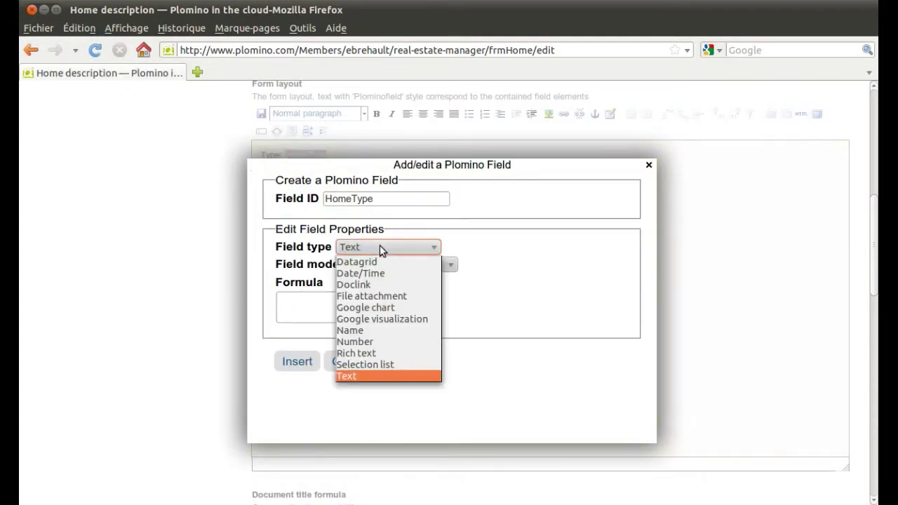
click(402, 364)
click(317, 359)
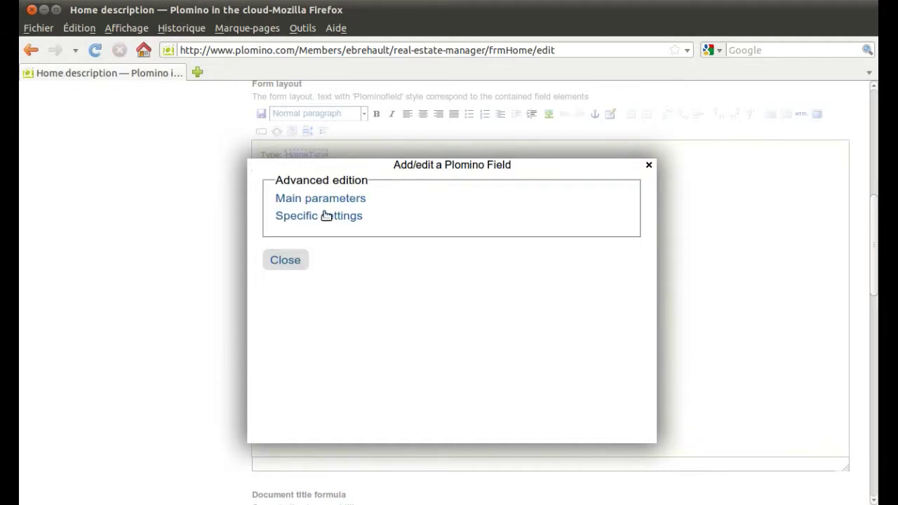
- Open the HomeType field's specific settings and add "Home for sale" as the first selection list value
click(327, 216)
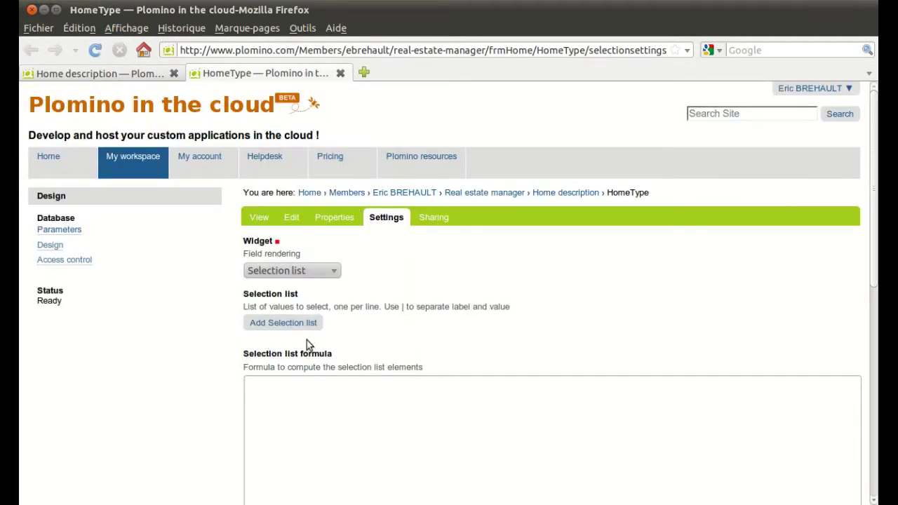
click(300, 322)
click(294, 322)
text(Hom)
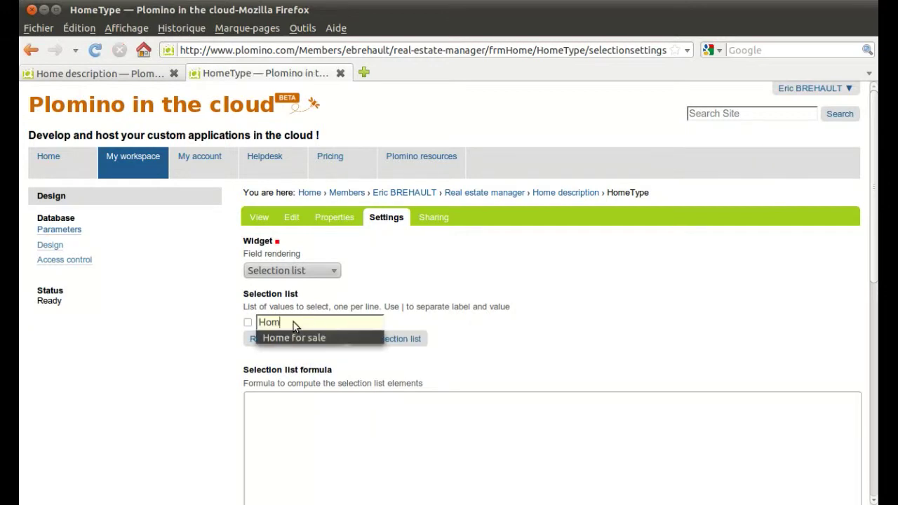
click(294, 338)
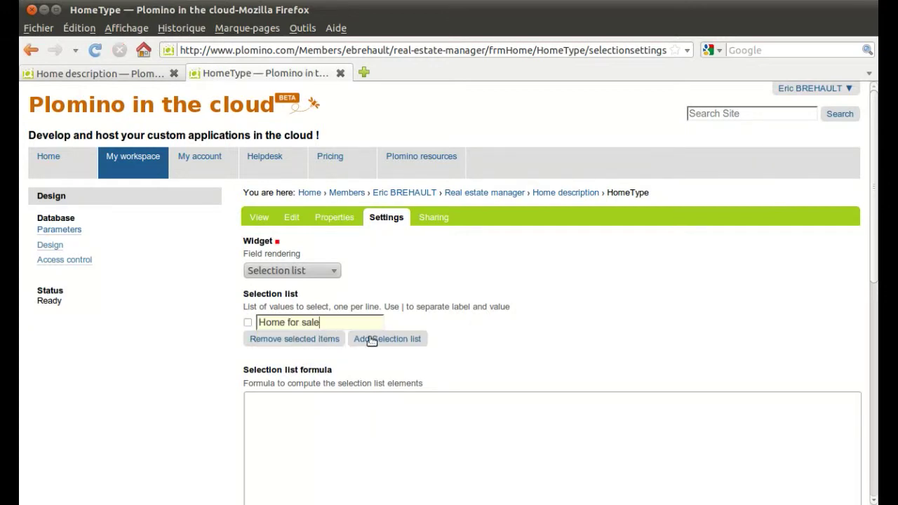
- Add the values "New construction" and "Rental" to the HomeType selection list
click(372, 339)
click(305, 337)
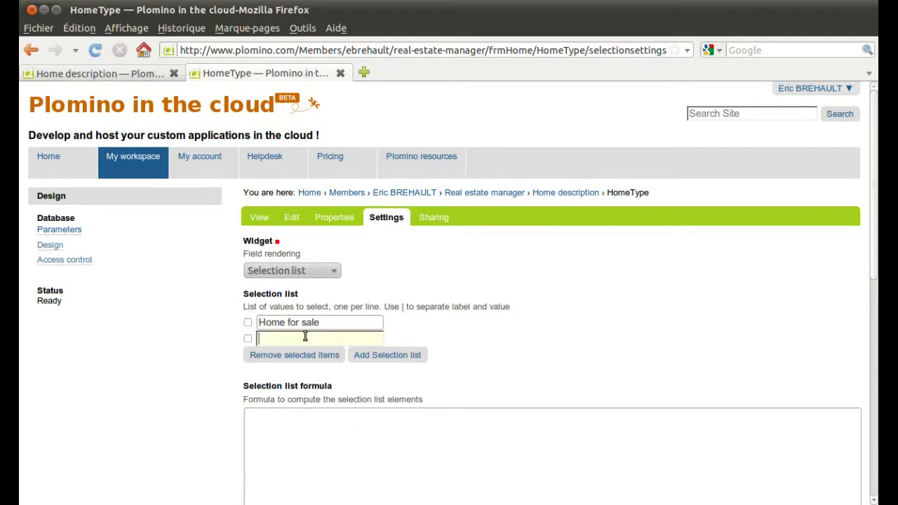
text(N)
click(308, 356)
click(390, 355)
click(298, 357)
text(Re)
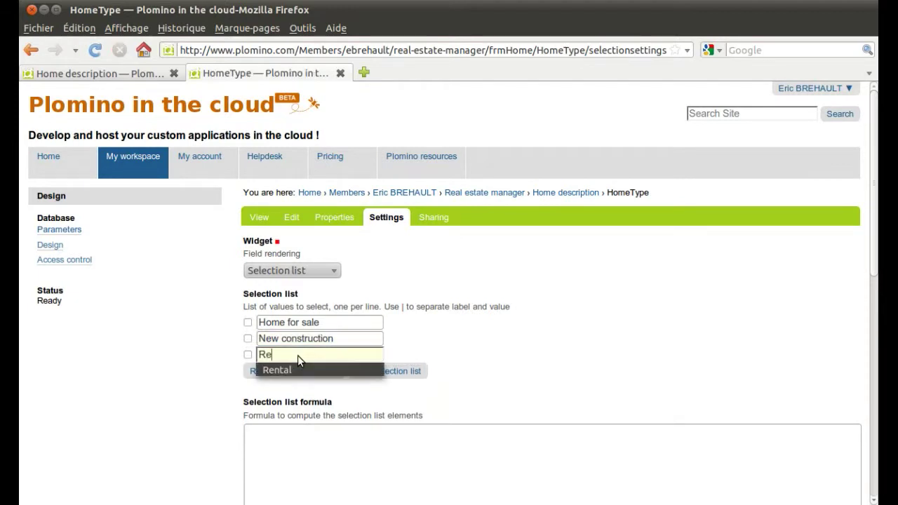
click(295, 370)
- Set the HomeType widget to Radio buttons, save the settings and return to the form layout
scroll(419, 348, down, 3)
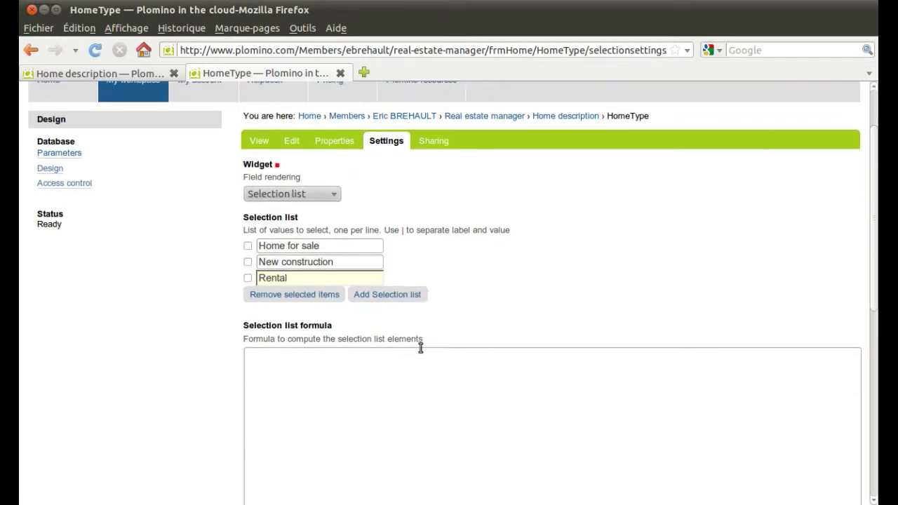
click(333, 159)
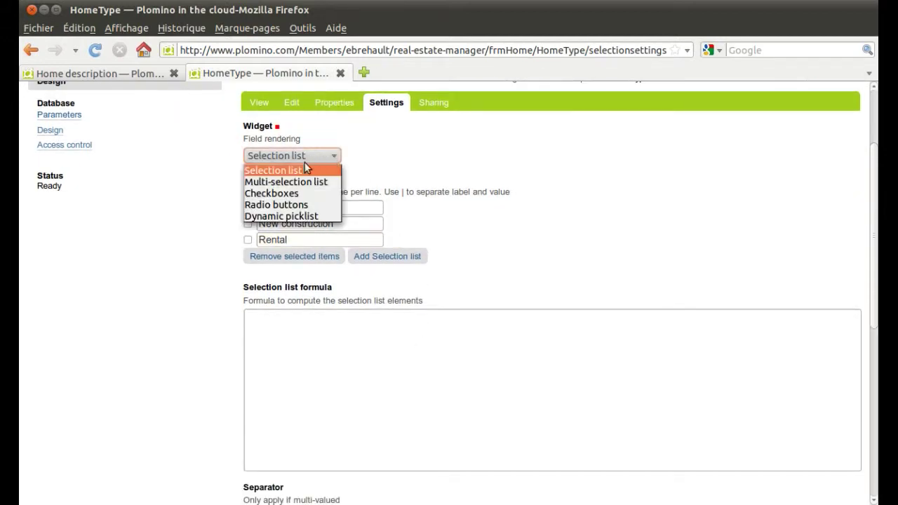
click(303, 204)
scroll(308, 192, down, 2)
scroll(308, 192, down, 7)
click(261, 397)
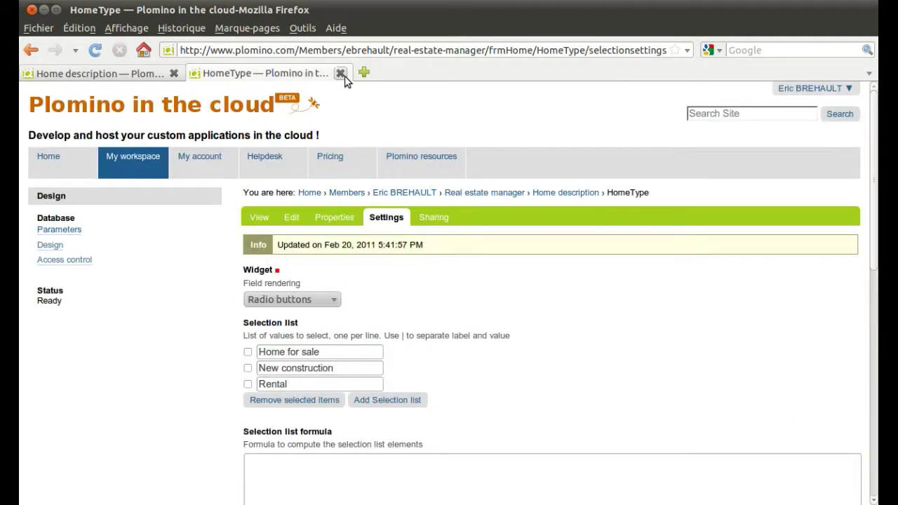
click(340, 73)
click(285, 259)
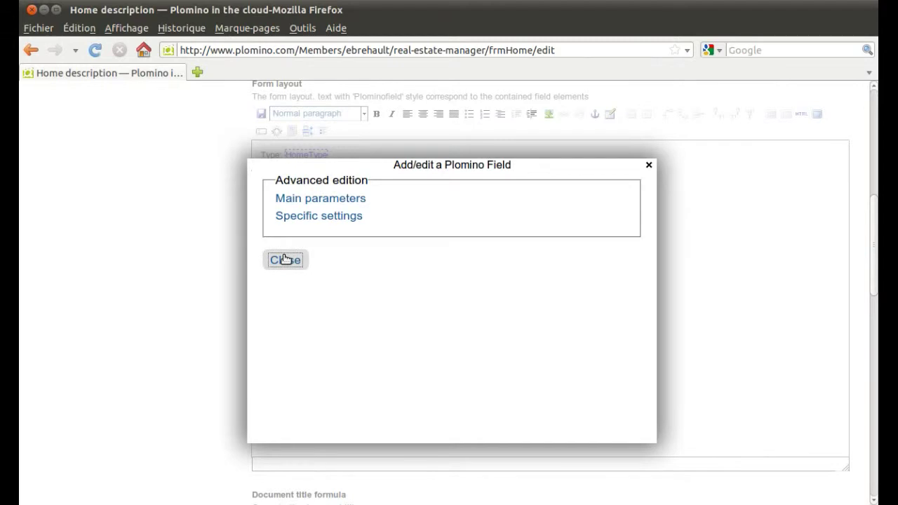
- Turn the word HomeDescription in the form layout into a Plomino field of type Rich text
double_click(343, 176)
click(261, 131)
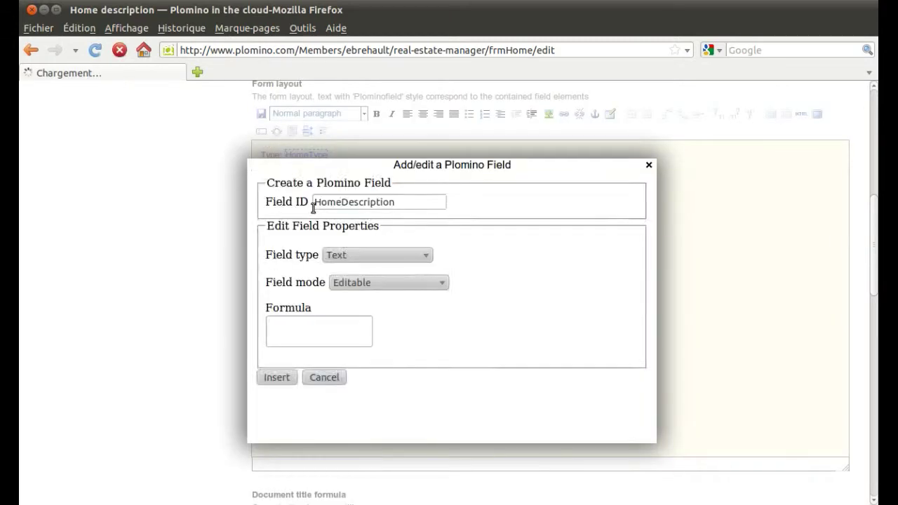
click(362, 246)
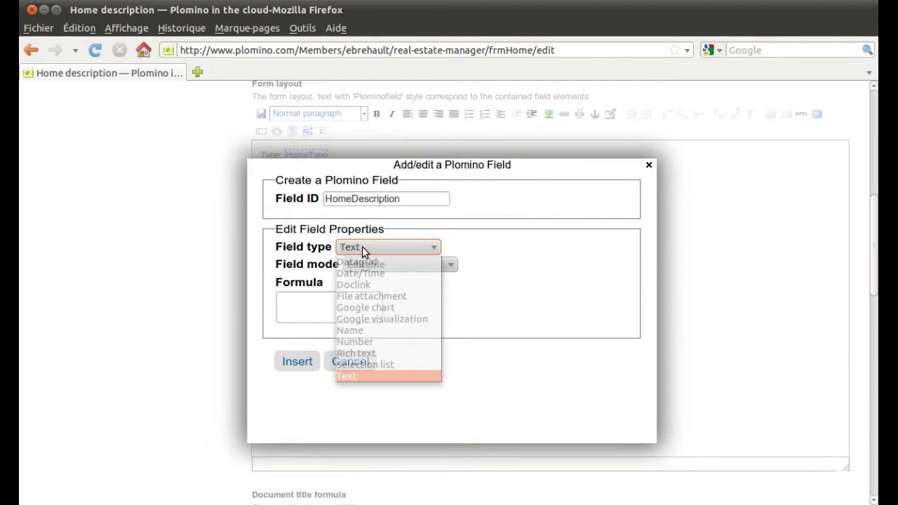
click(390, 353)
click(305, 364)
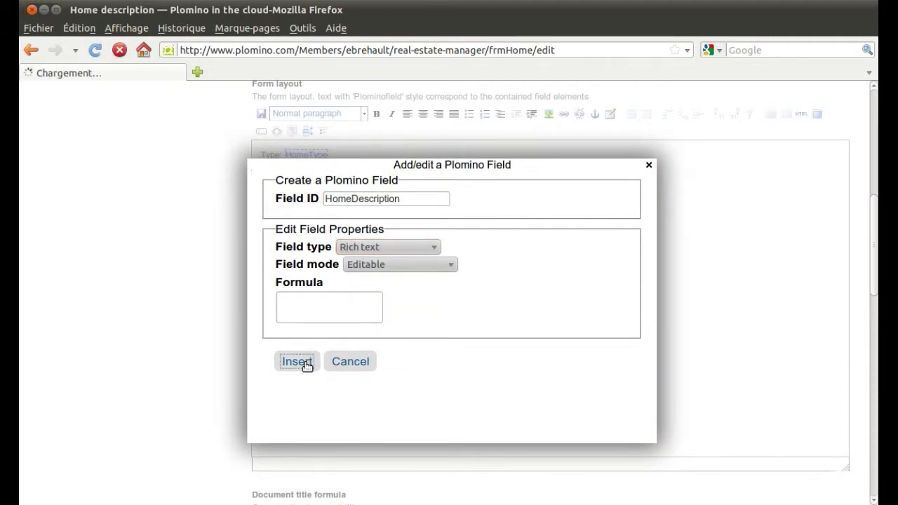
click(288, 260)
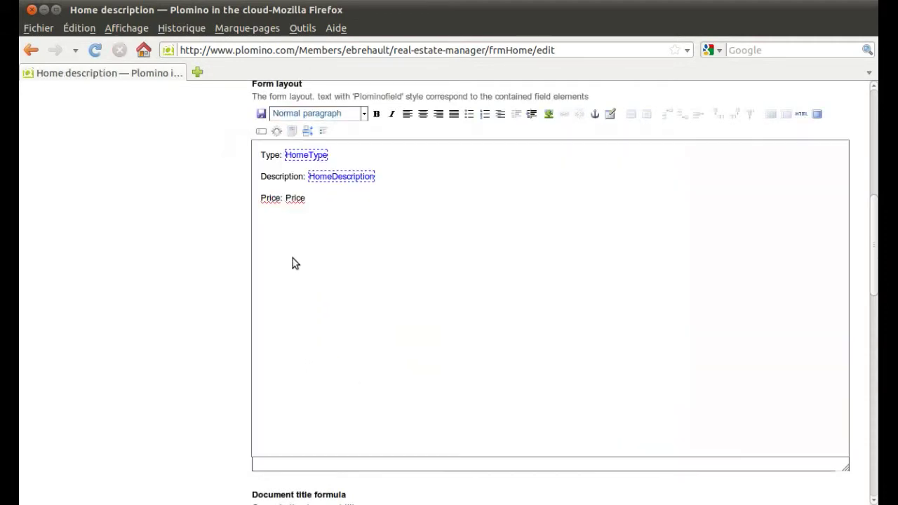
- Turn the word Price after its label in the form layout into a Plomino field of type Number
double_click(295, 199)
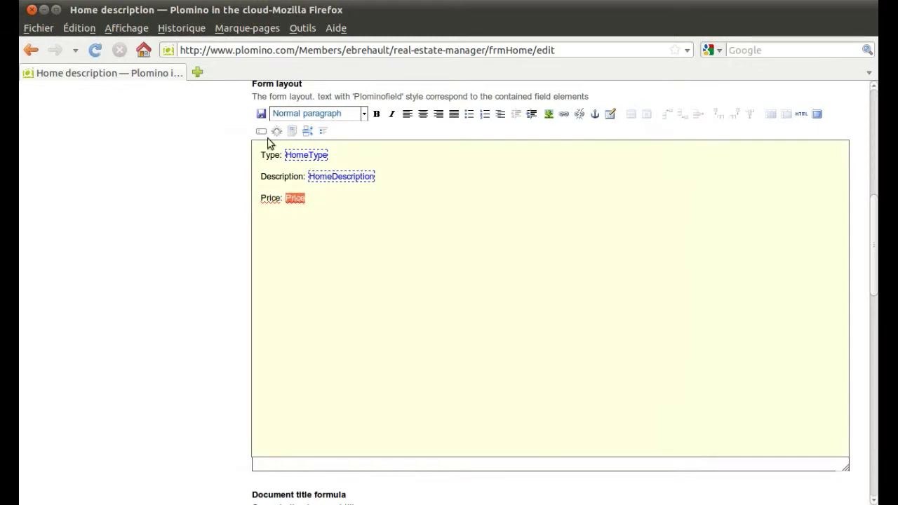
click(261, 131)
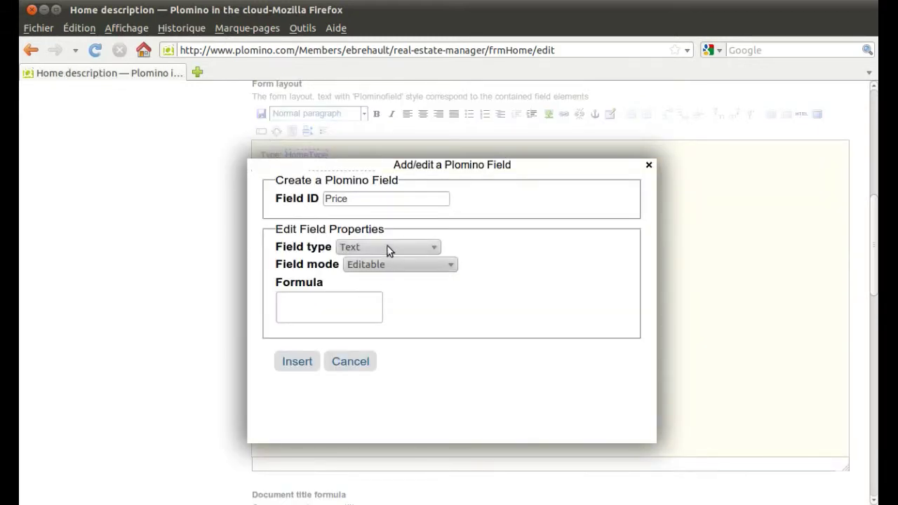
click(388, 248)
click(386, 341)
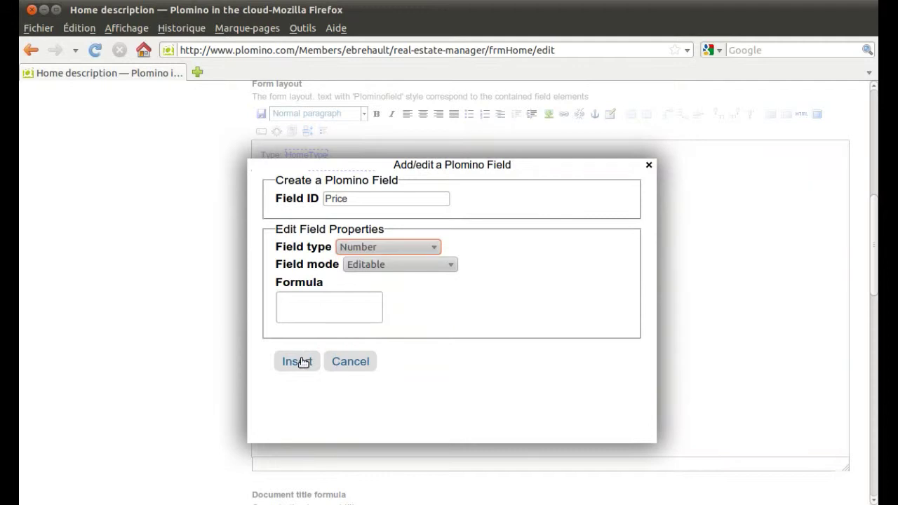
click(303, 362)
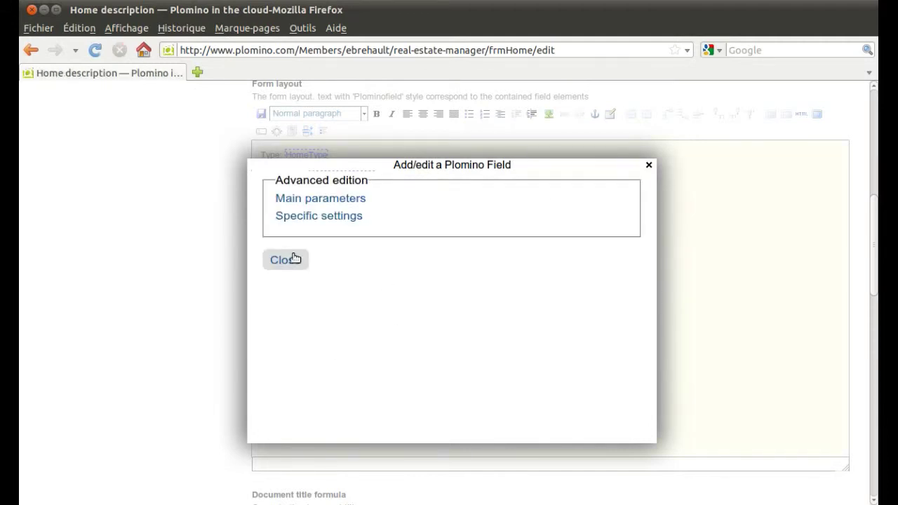
click(293, 259)
- Add the lines "Bedrooms: Bedrooms", "Bathrooms: Bathrooms", "City: City" and "Street: Street" below the Price line in the form layout
key(Return)
text(Bedrooms: Bedrooms)
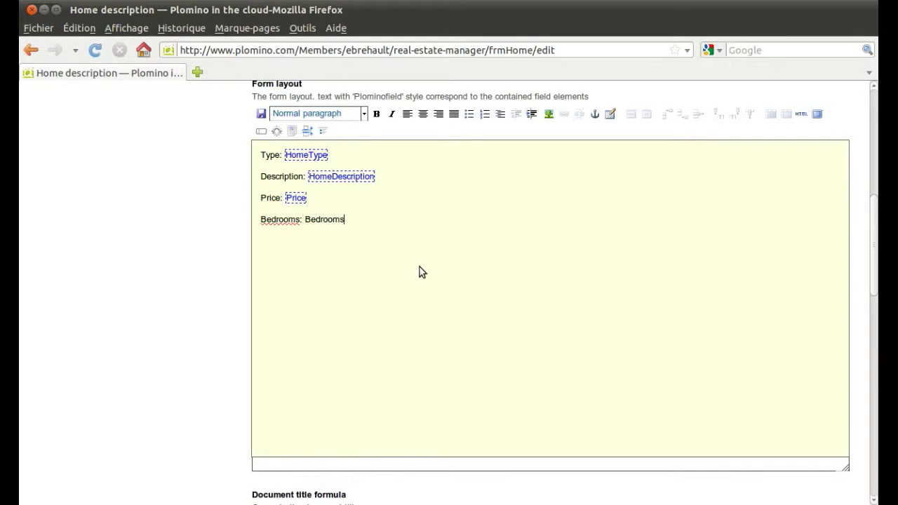
key(Return)
text(Bathrooms: Bathr)
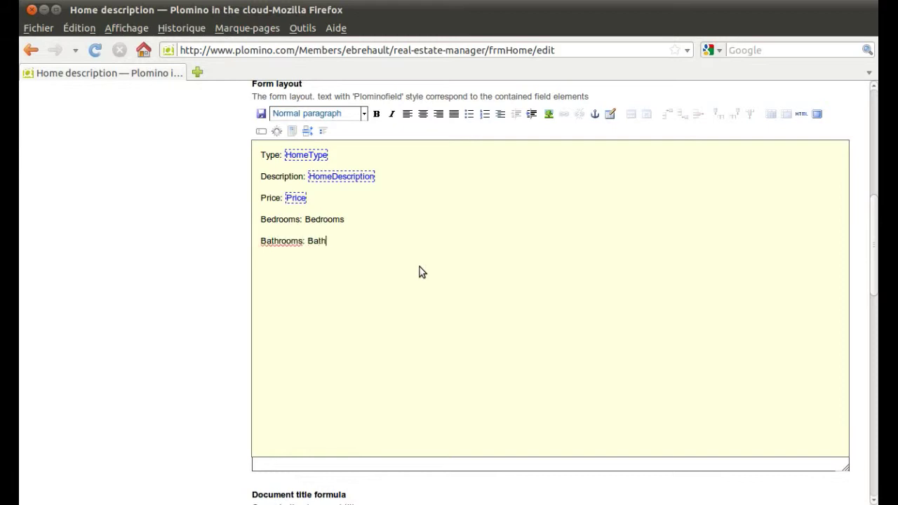
text(ooms)
key(Return)
text(City: City)
key(Return)
text(Street: Street)
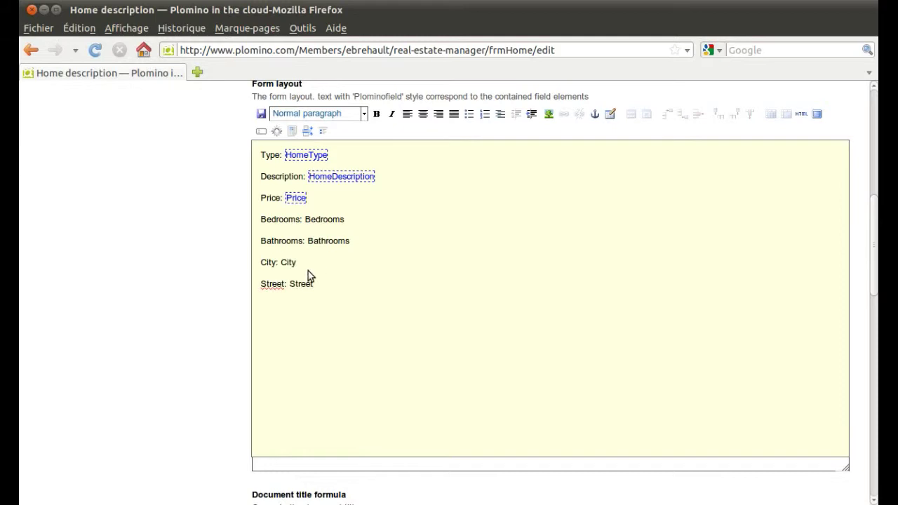
- Turn the word Bedrooms after its label in the form layout into a Plomino field of type Selection list
double_click(325, 220)
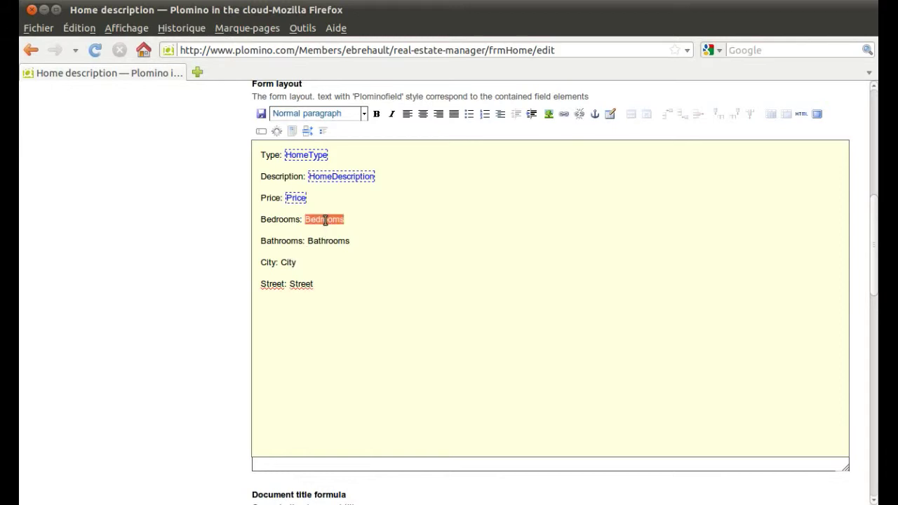
click(262, 134)
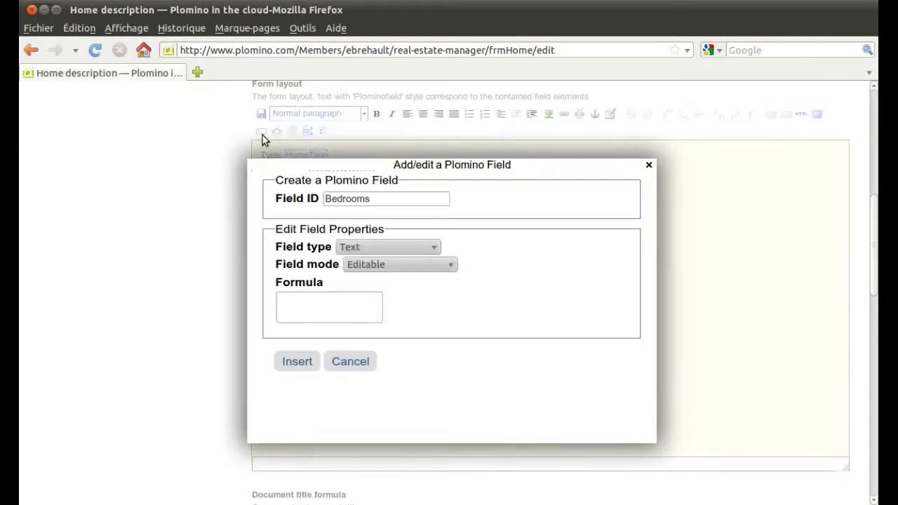
click(402, 253)
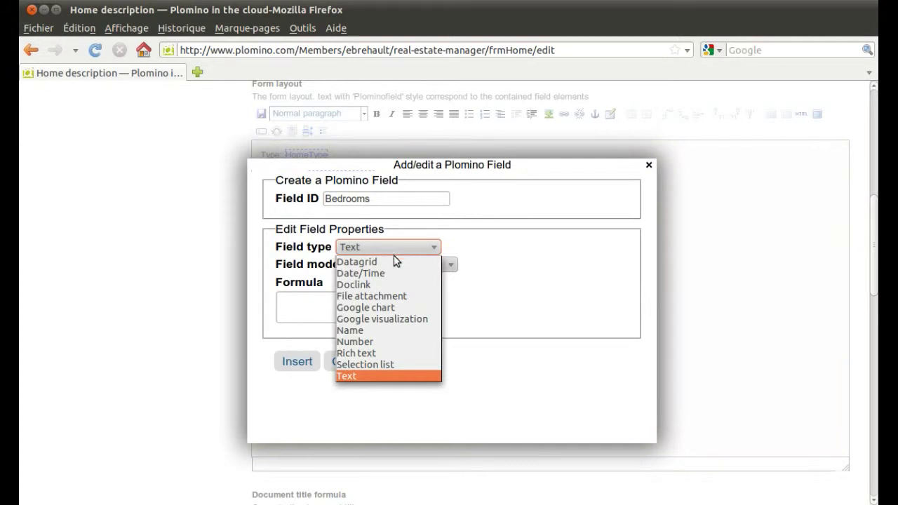
click(389, 362)
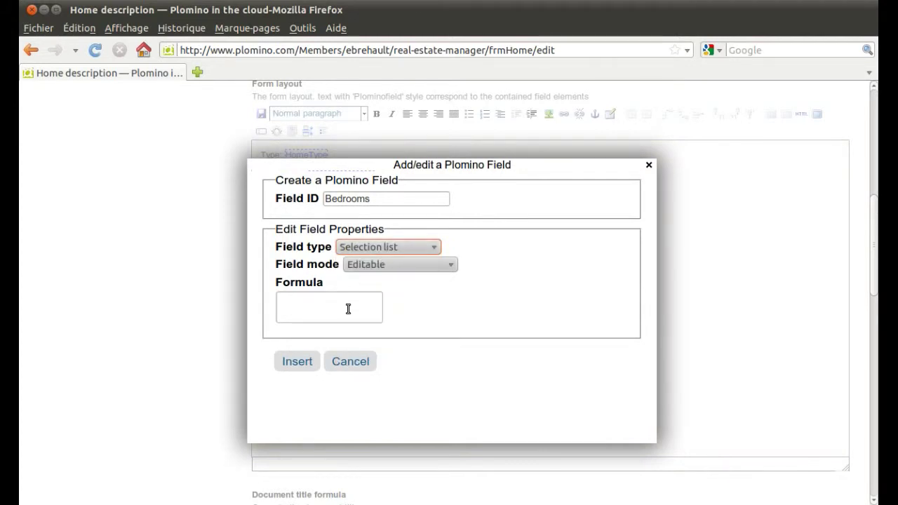
click(297, 361)
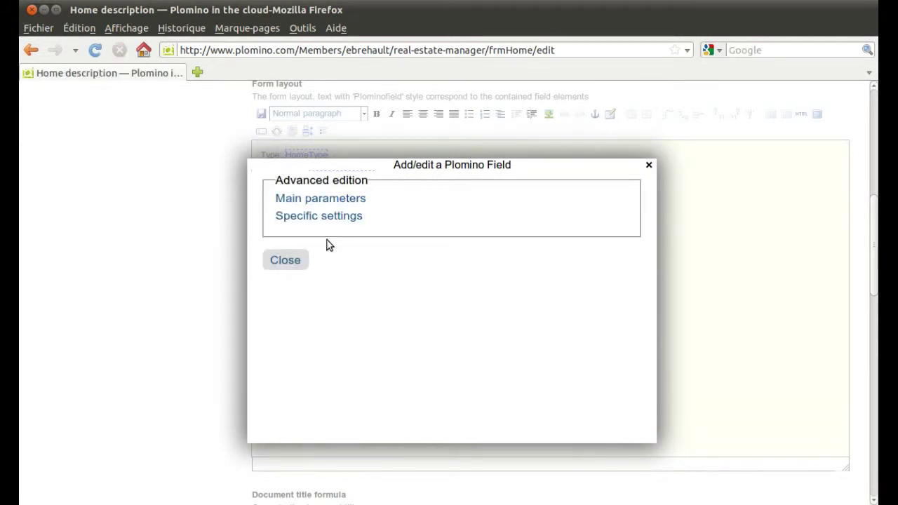
- Set the Bedrooms field's selection list formula to "[str(i) for i in range(1, 11)]", save the settings and return to the form layout
click(326, 217)
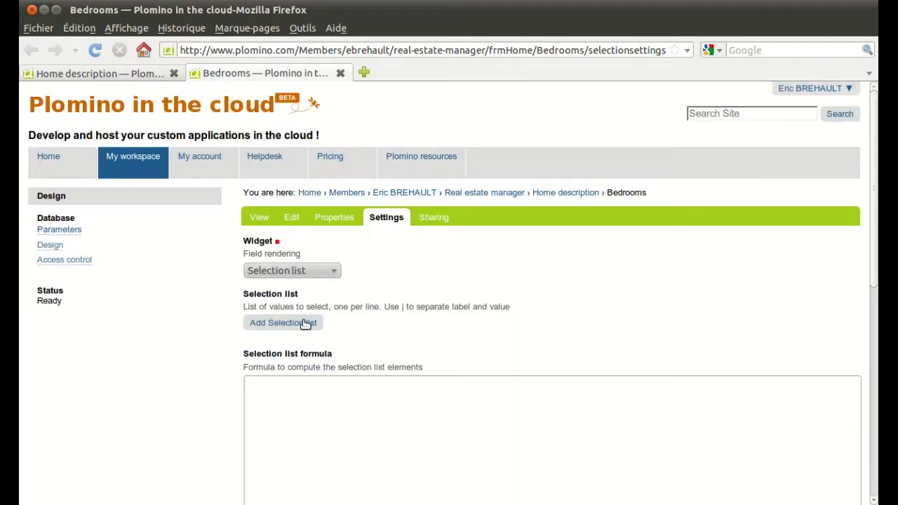
scroll(384, 317, down, 2)
click(377, 319)
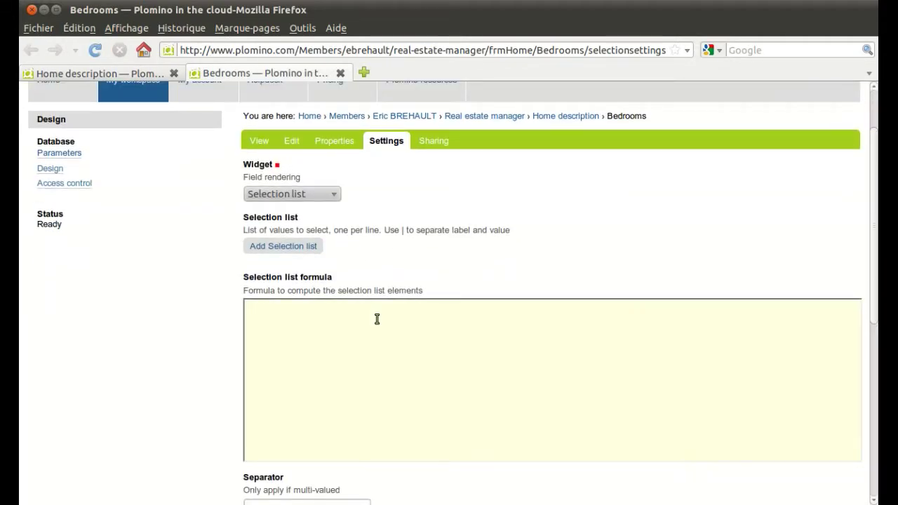
text([str(i) for i in range(&,)
key(BackSpace)
text(11)
scroll(377, 320, down, 1)
scroll(375, 309, down, 8)
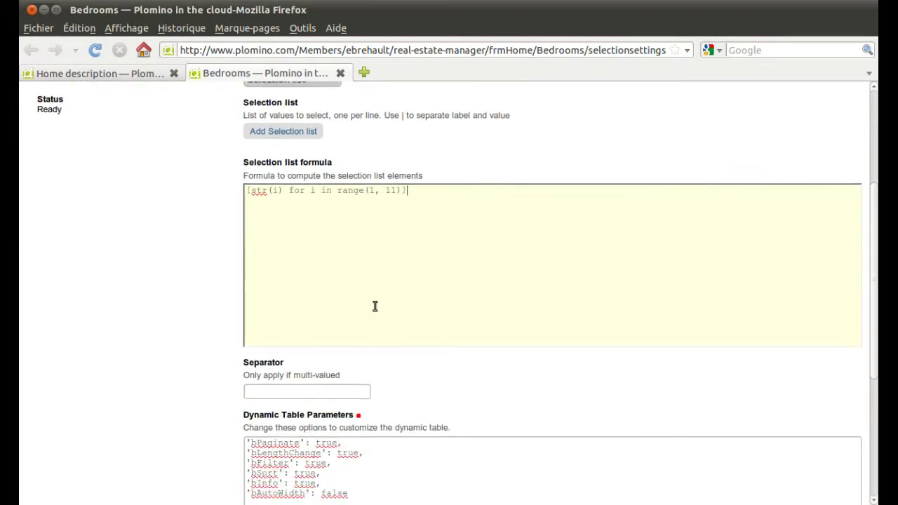
click(261, 373)
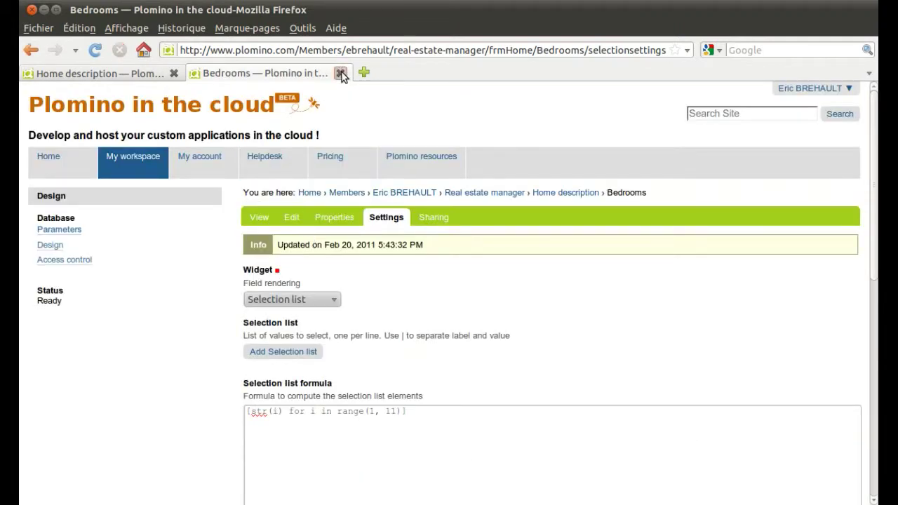
click(340, 73)
click(296, 260)
- Turn the word Bathrooms after its label in the form layout into a Plomino field of type Selection list
click(322, 242)
click(261, 132)
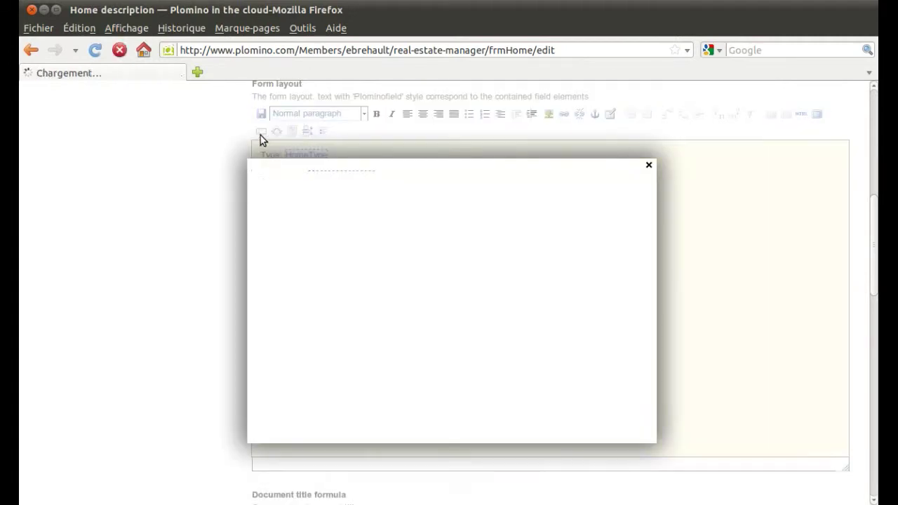
click(370, 249)
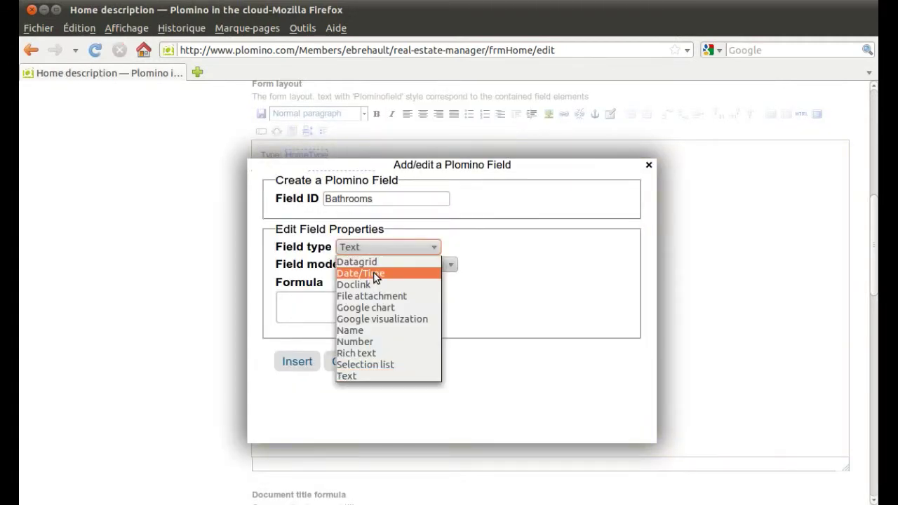
click(384, 363)
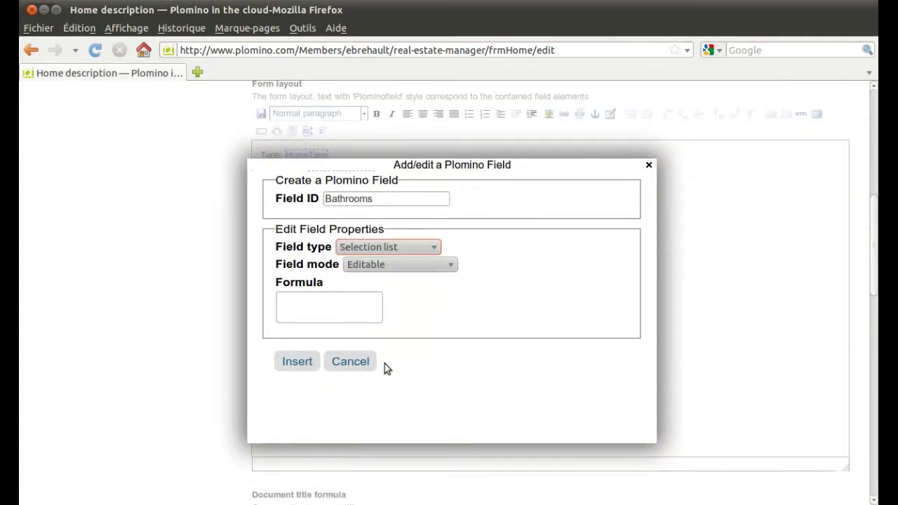
click(298, 361)
- Set the Bathrooms field's selection list formula to "[str(i) for i in range(1, 6)]", save the settings and return to the form layout
click(329, 217)
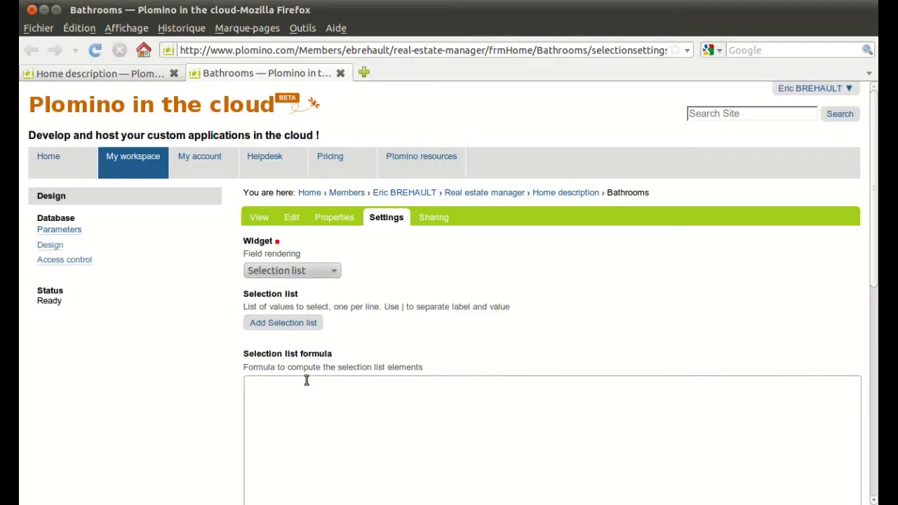
click(308, 387)
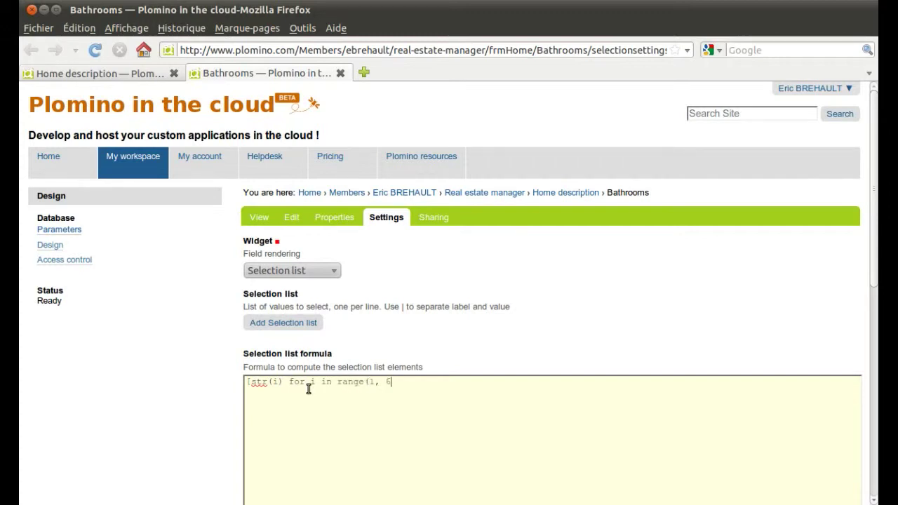
scroll(308, 389, down, 9)
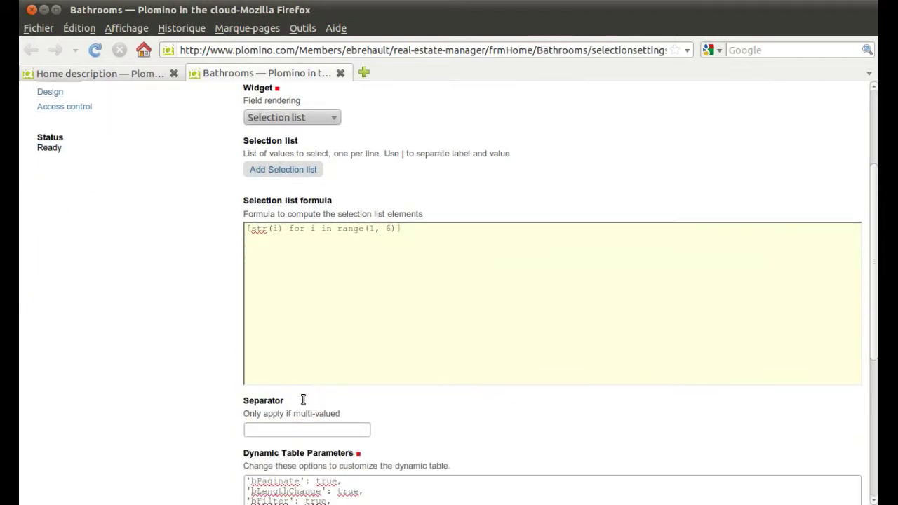
click(262, 463)
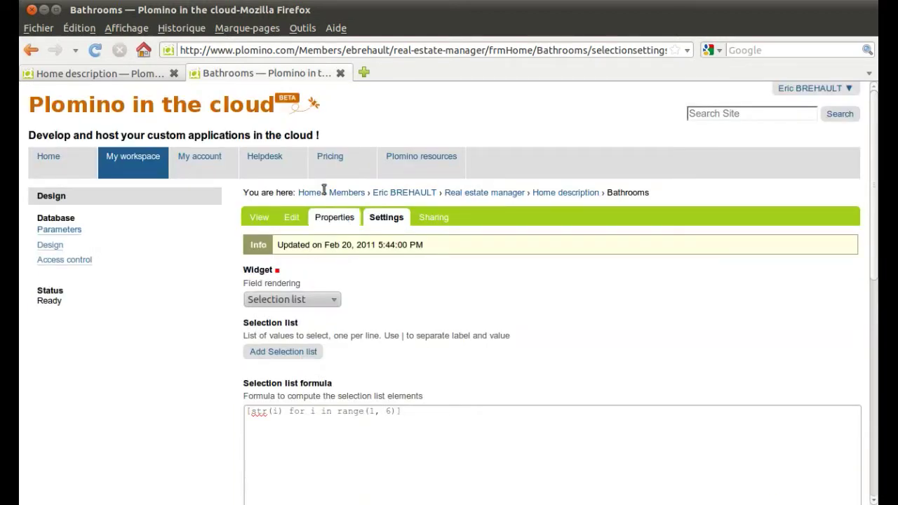
click(340, 73)
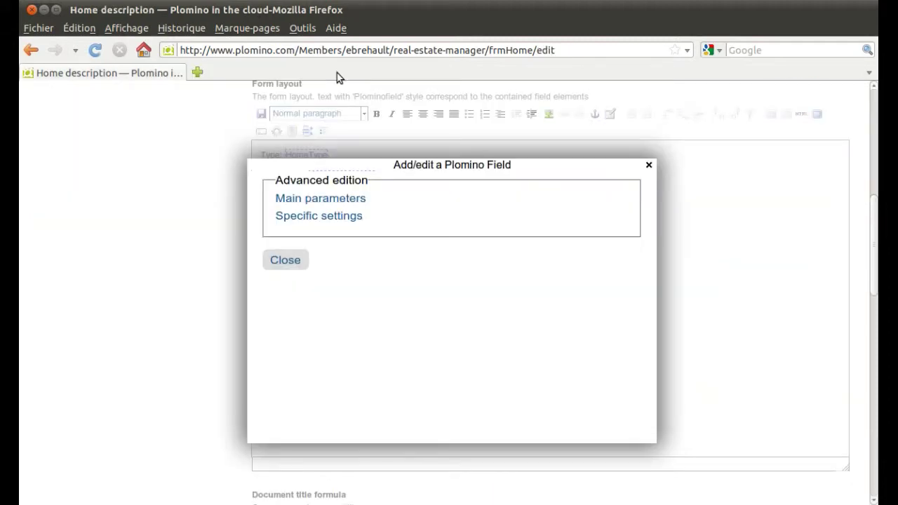
click(294, 261)
- Turn the word City after its label in the form layout into a Plomino field with the default properties
double_click(289, 263)
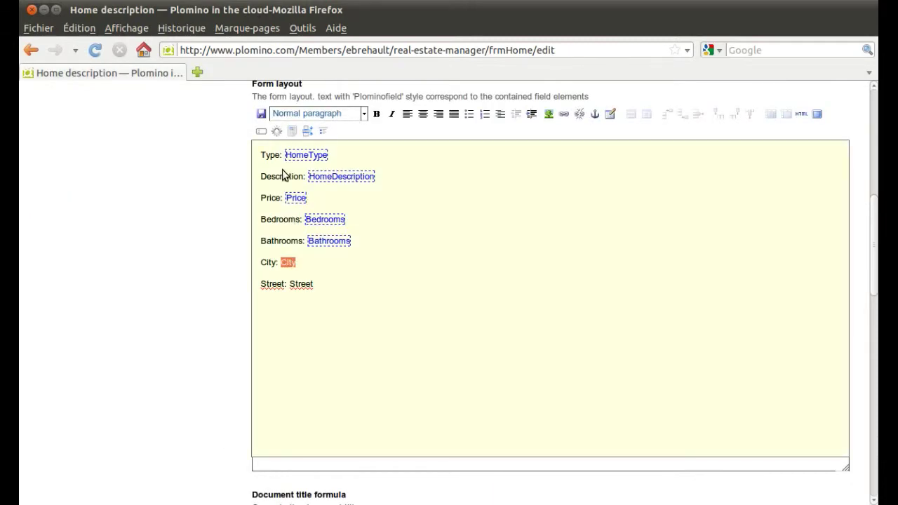
click(261, 132)
click(306, 366)
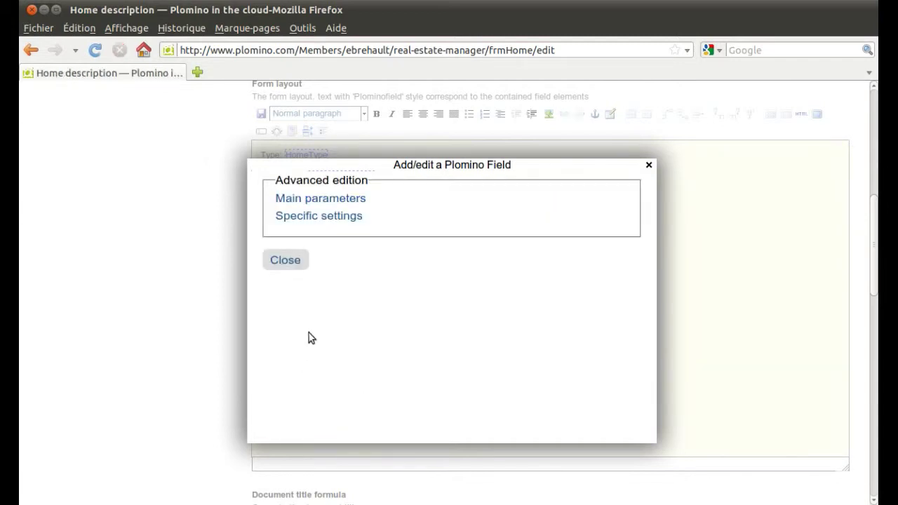
click(289, 260)
- Turn the word Street after its label in the form layout into an editable Plomino field of type Text
double_click(302, 283)
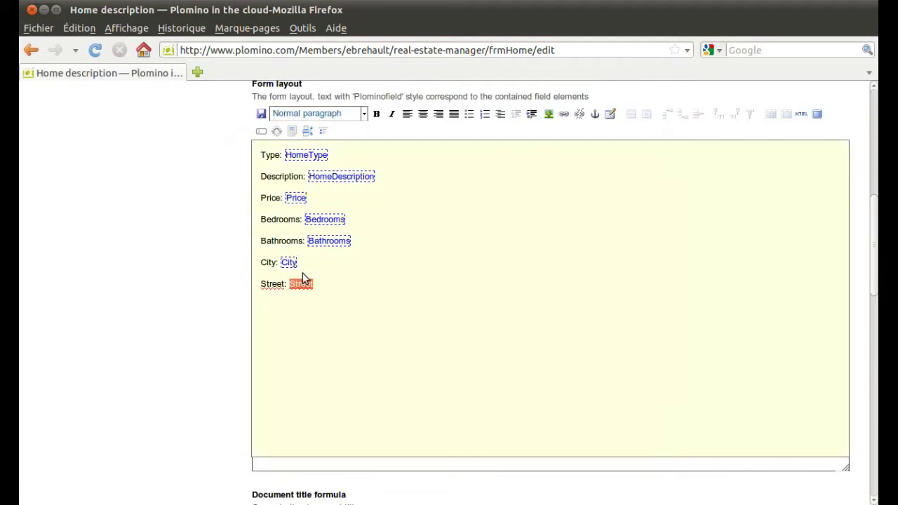
click(261, 131)
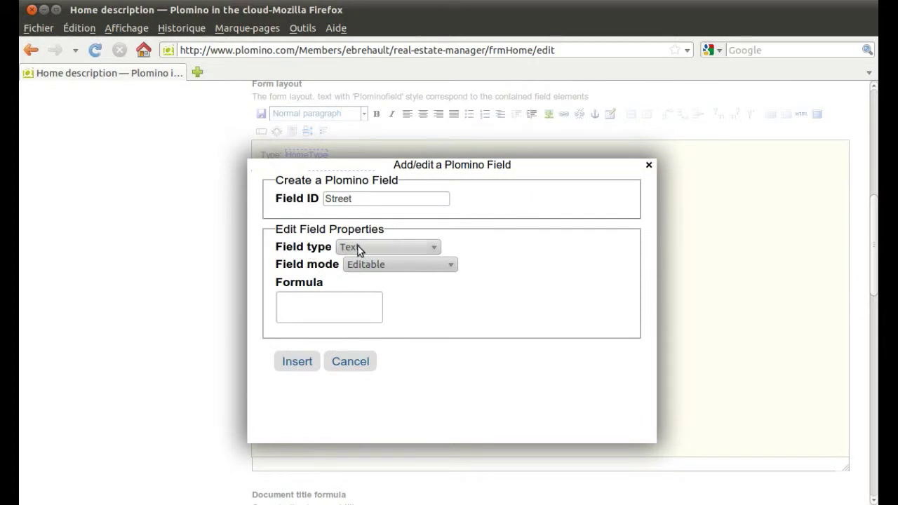
click(309, 361)
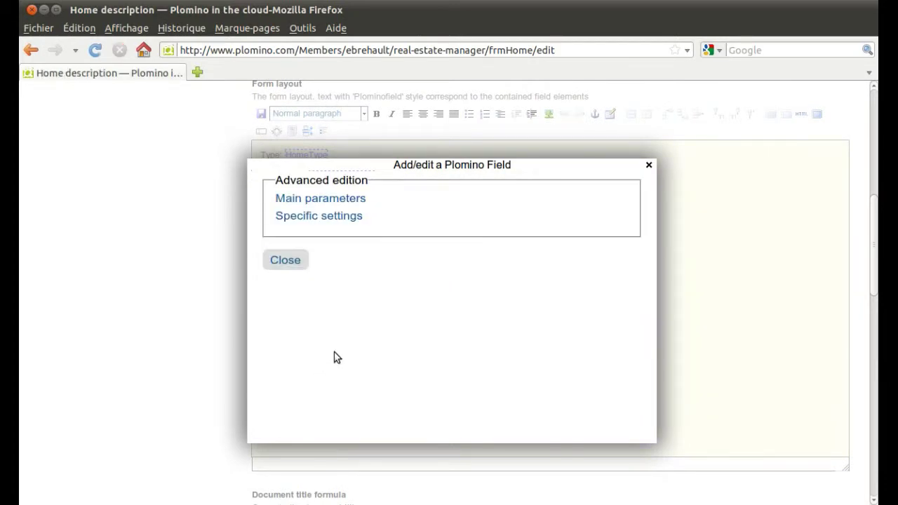
click(296, 266)
- Wrap the City and Street lines of the form layout in an accordion section titled "Location"
drag(346, 290, 260, 264)
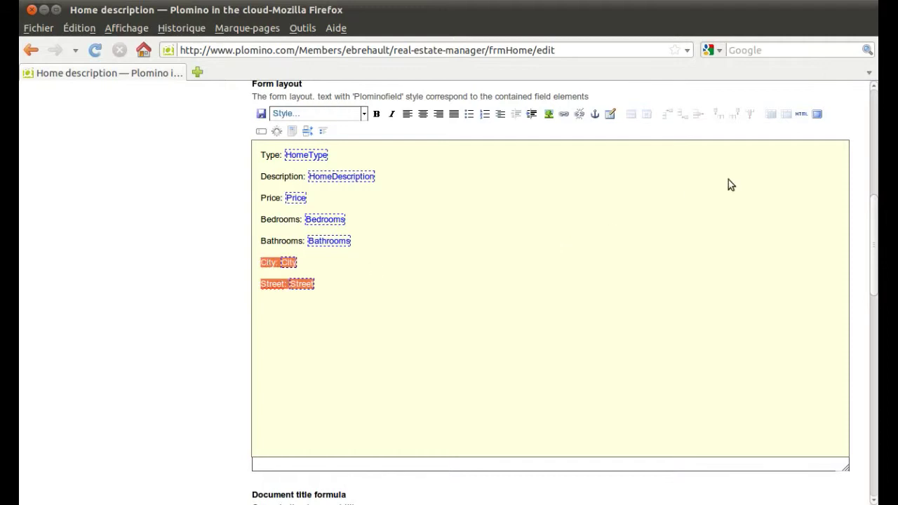
click(322, 131)
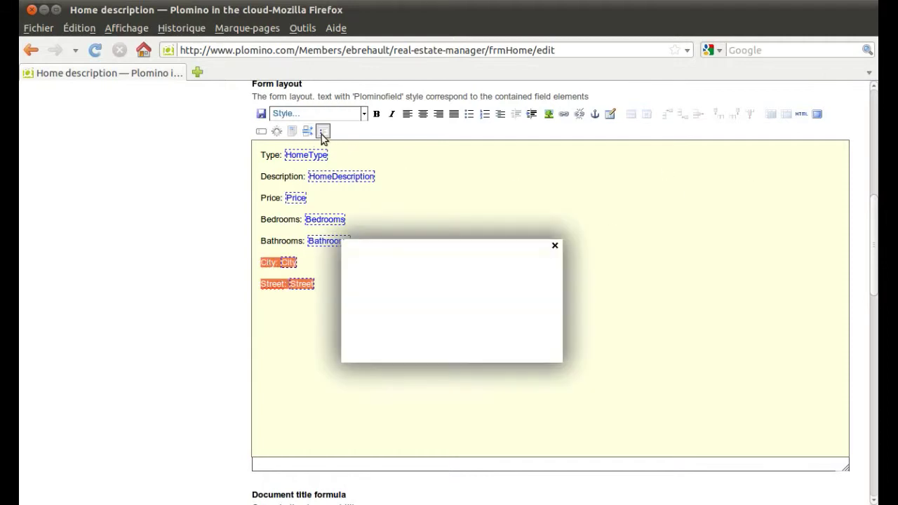
click(407, 295)
text(Location)
key(Return)
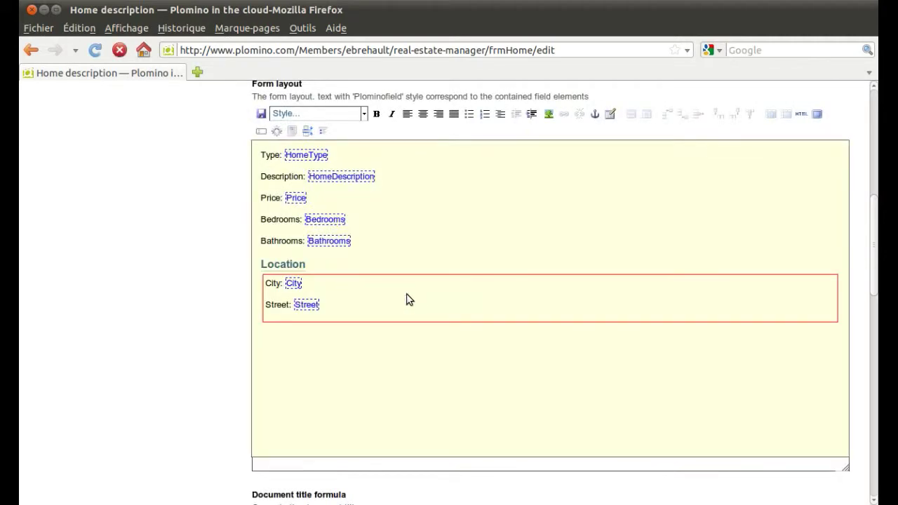
- Wrap the Bedrooms and Bathrooms lines of the form layout in an accordion section titled "Details" and remove the stray empty field below it
drag(366, 244, 256, 220)
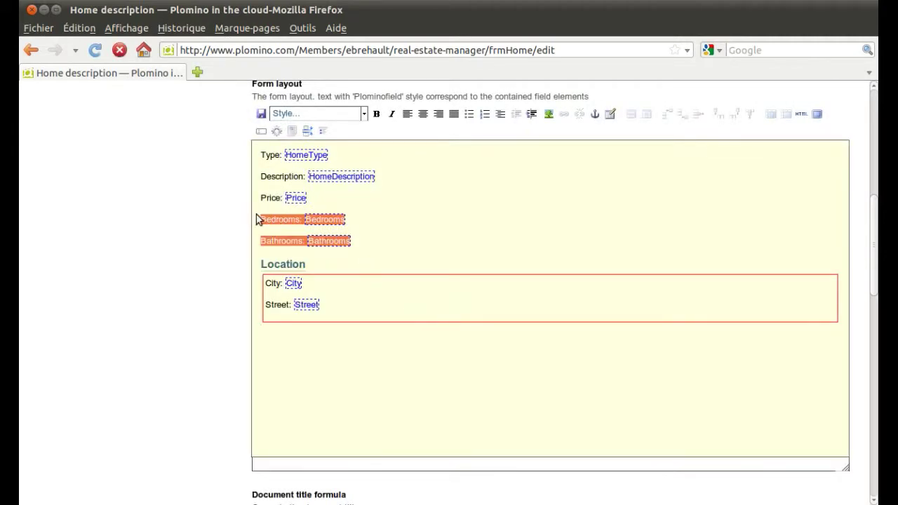
click(323, 131)
click(438, 296)
text(D)
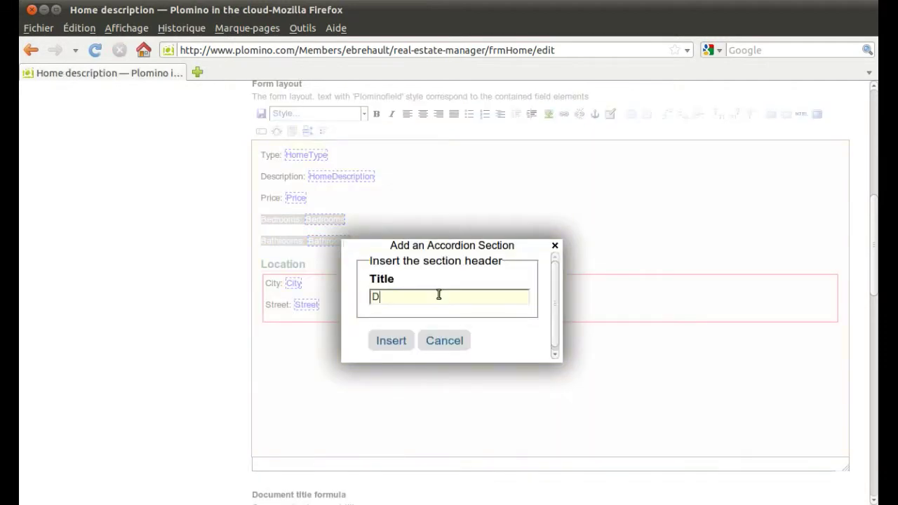
text(etails)
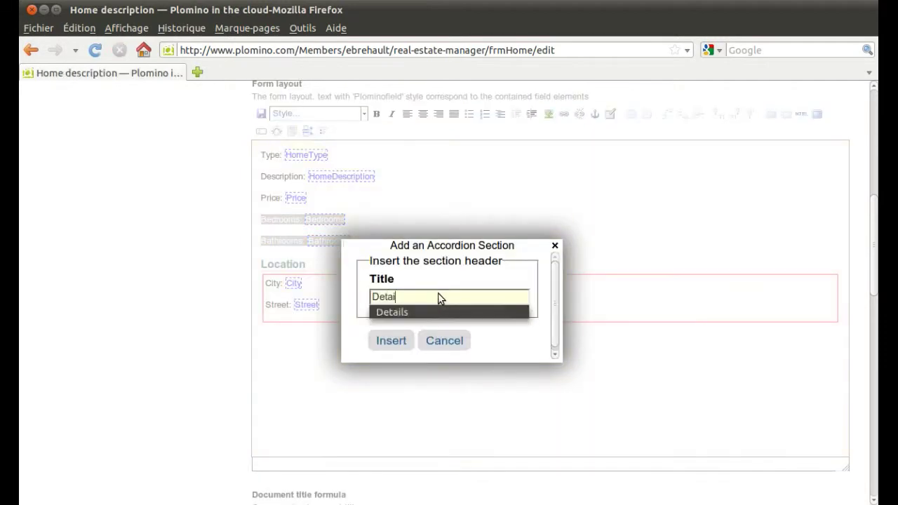
click(397, 315)
click(391, 340)
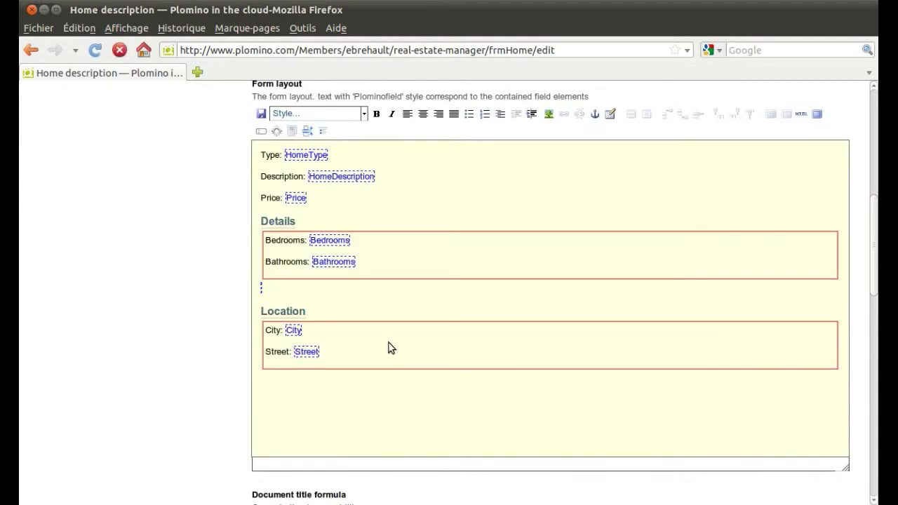
key(BackSpace)
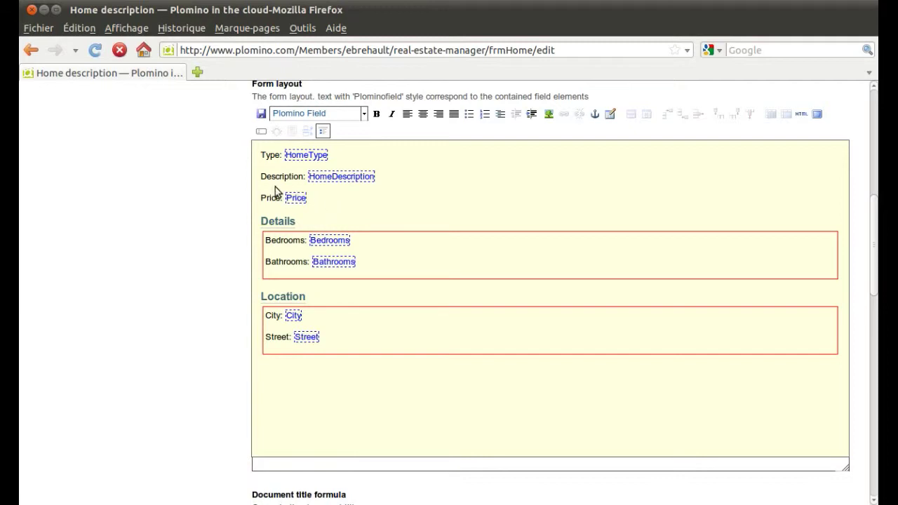
- Save the Home description form with its updated layout
scroll(276, 191, down, 1)
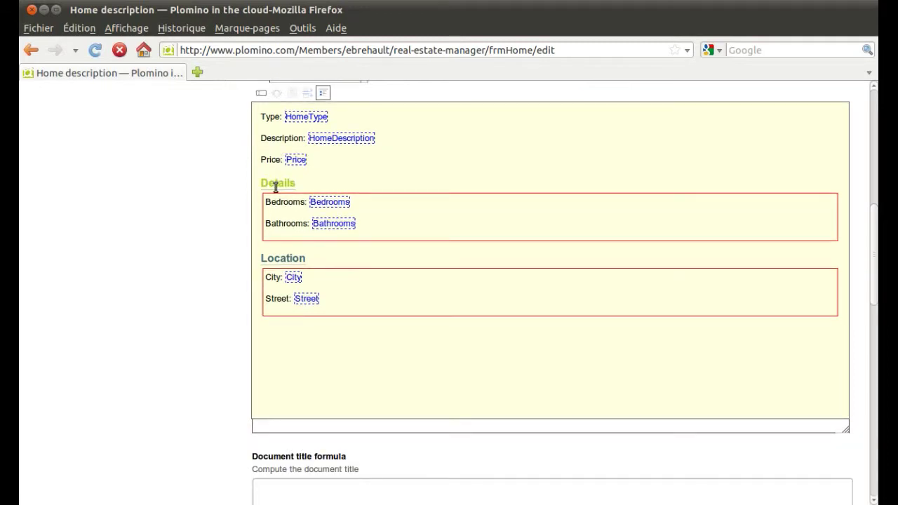
scroll(283, 348, down, 7)
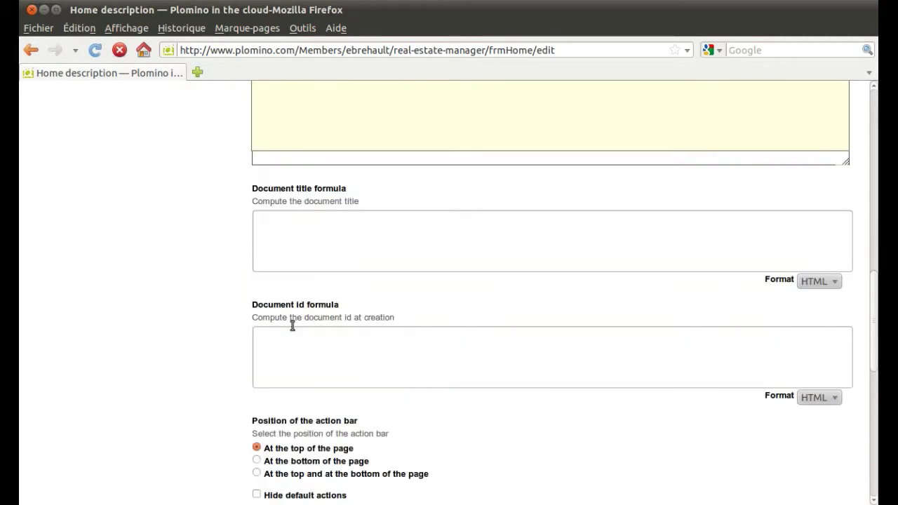
scroll(292, 325, down, 8)
scroll(307, 323, down, 4)
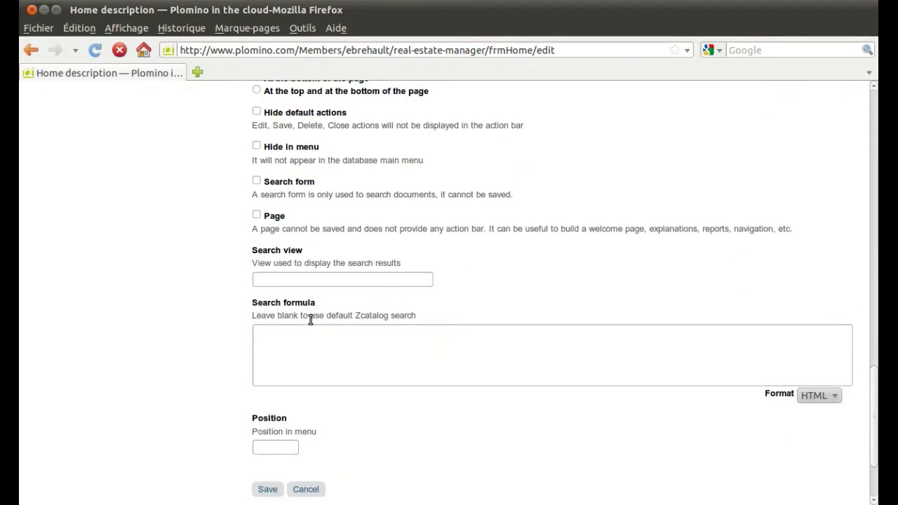
click(271, 413)
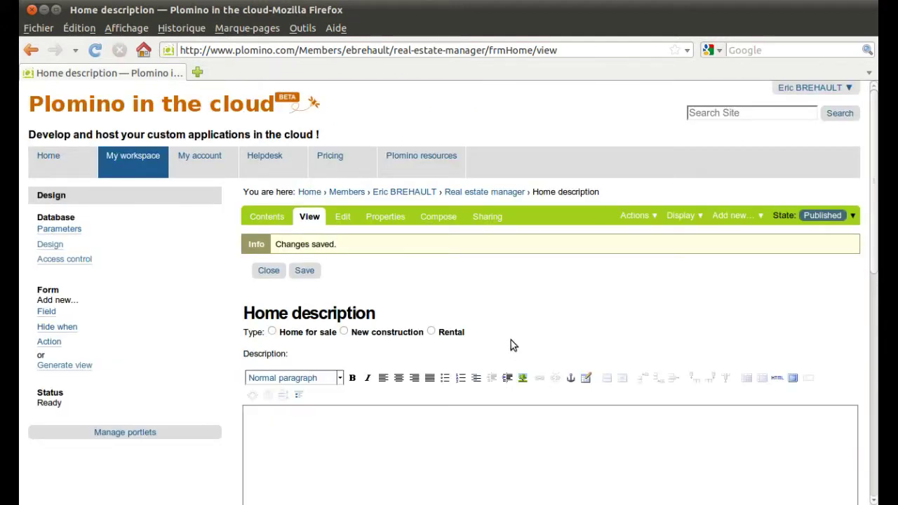
- Start a test home record with type Home for sale and the description "Very nice house next to the sea."
scroll(519, 337, down, 1)
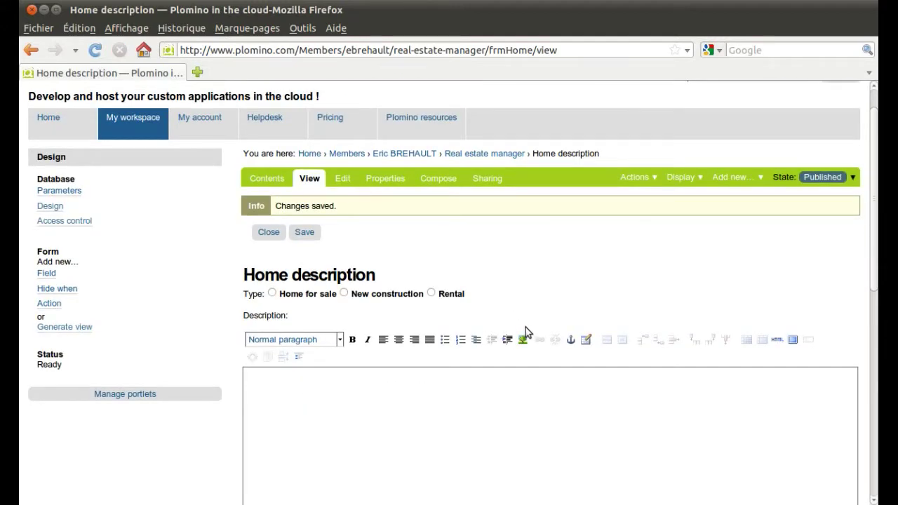
click(272, 294)
scroll(461, 304, down, 3)
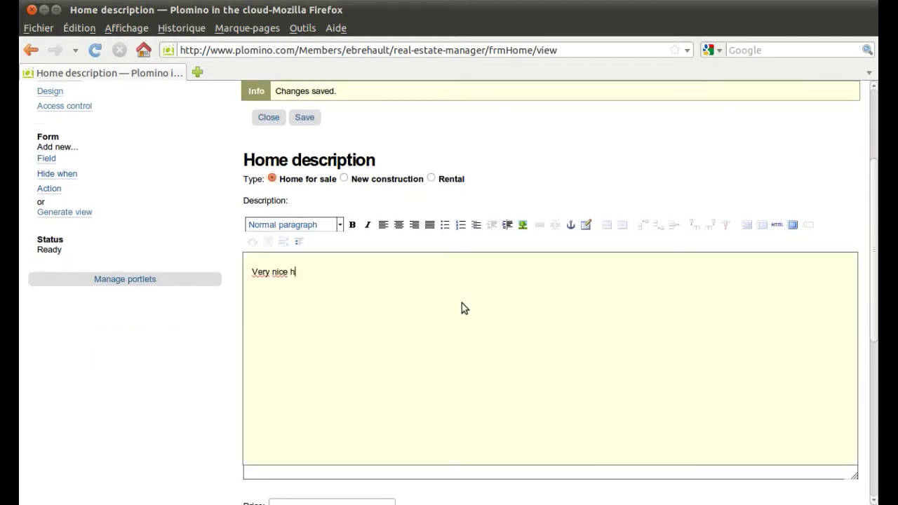
text(e next to the se)
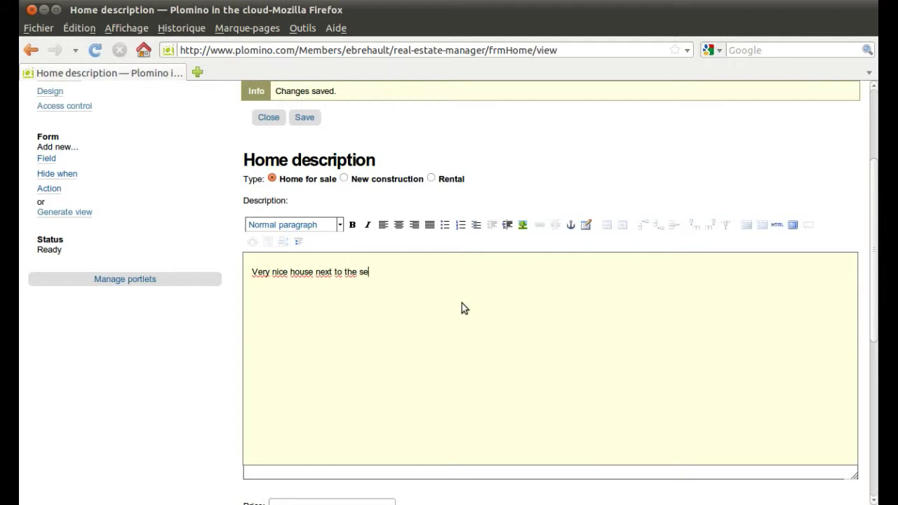
text(a.)
scroll(462, 303, down, 4)
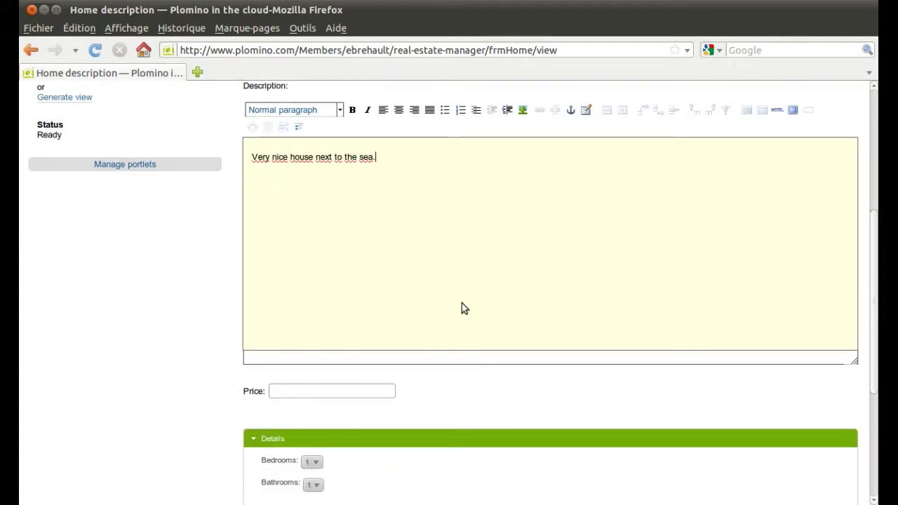
- Set the home's price to 1200000 and its number of bedrooms to 3
click(326, 353)
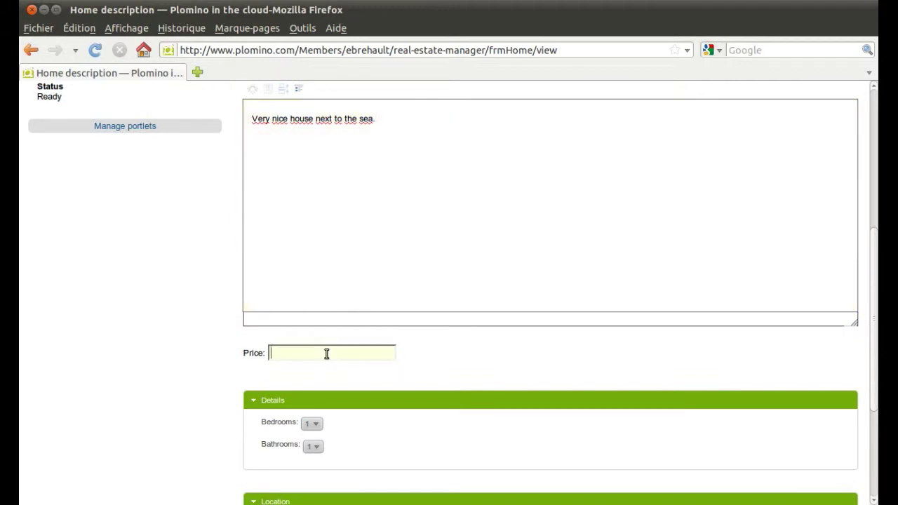
text(120000)
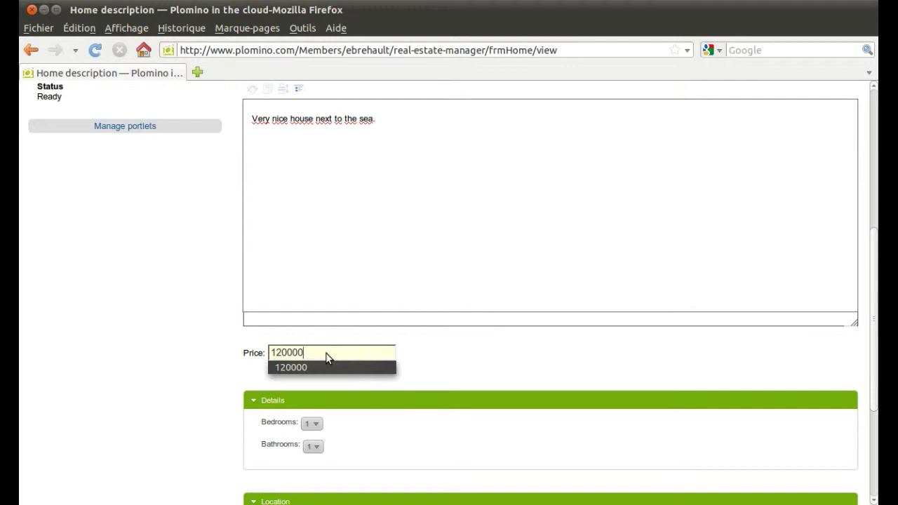
text(0)
click(312, 423)
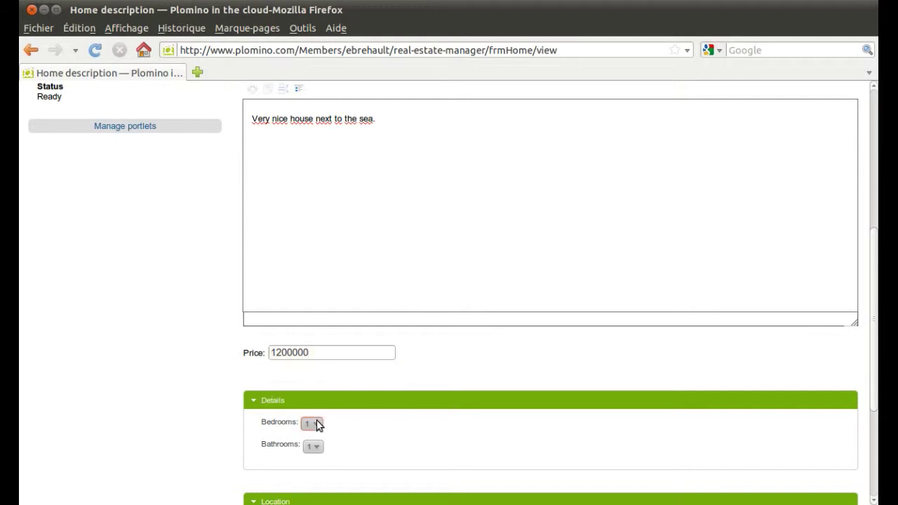
click(311, 345)
scroll(338, 455, down, 2)
scroll(350, 429, down, 1)
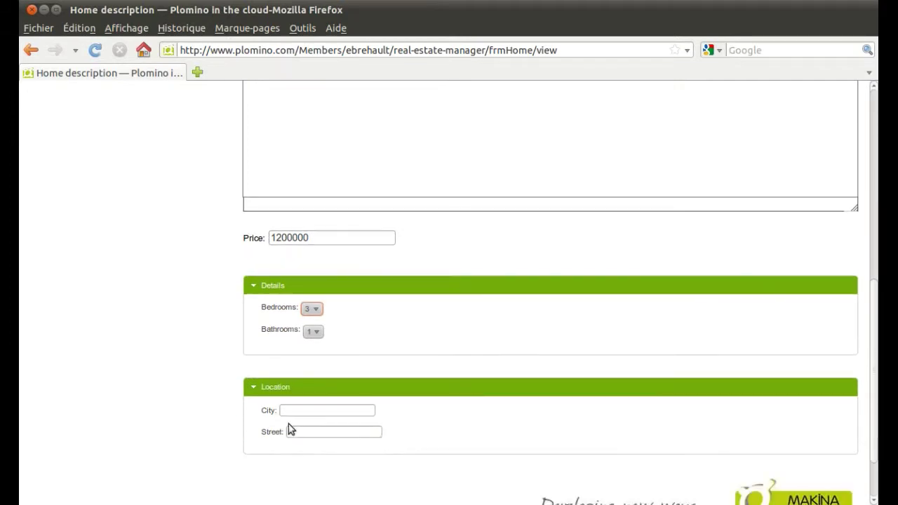
- Enter San Francisco as the city, fill in the street and save the home record
click(302, 410)
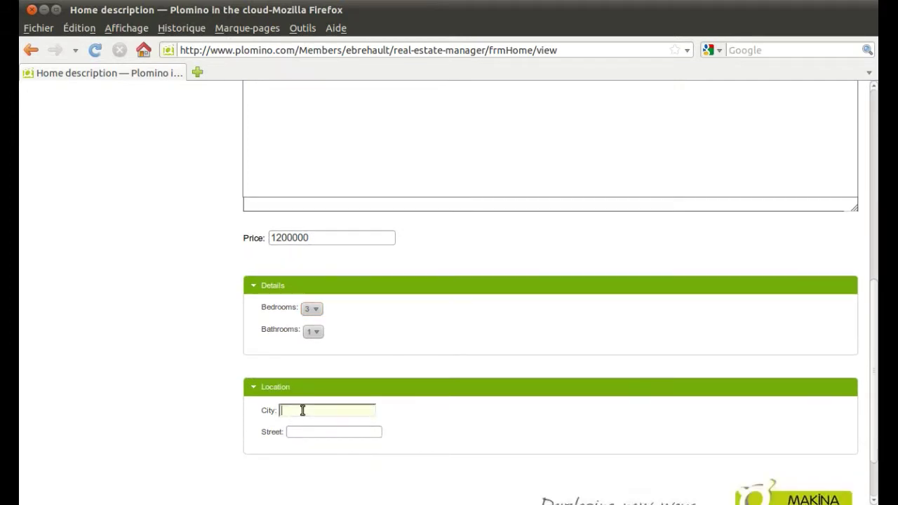
text(Sa)
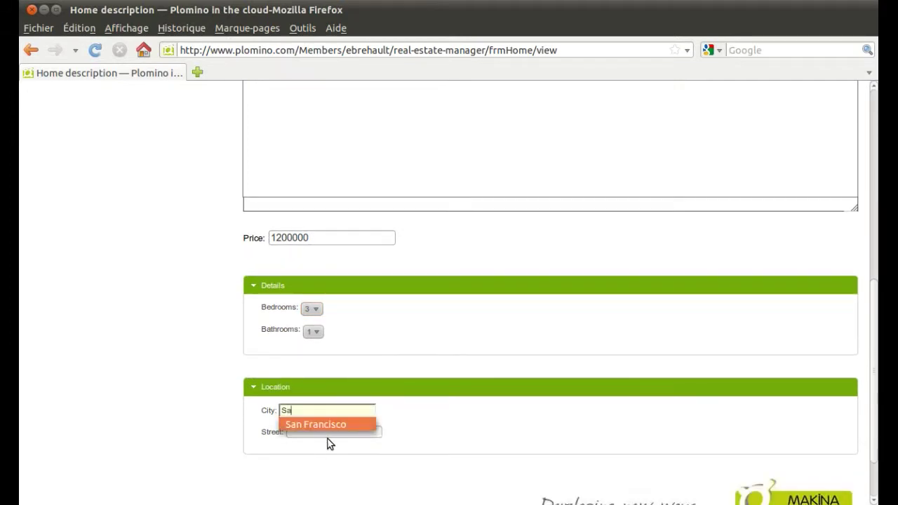
click(335, 425)
click(328, 432)
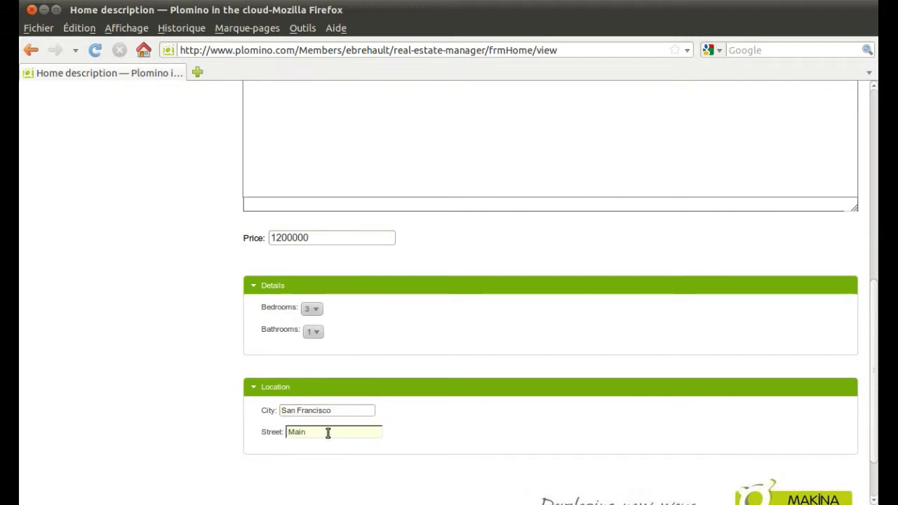
text(Main street)
scroll(328, 432, down, 2)
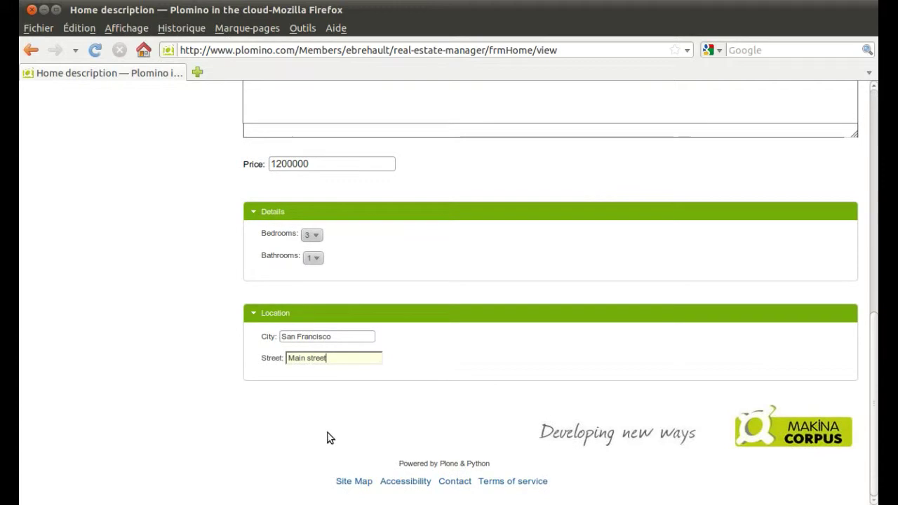
scroll(387, 401, up, 5)
scroll(386, 403, up, 4)
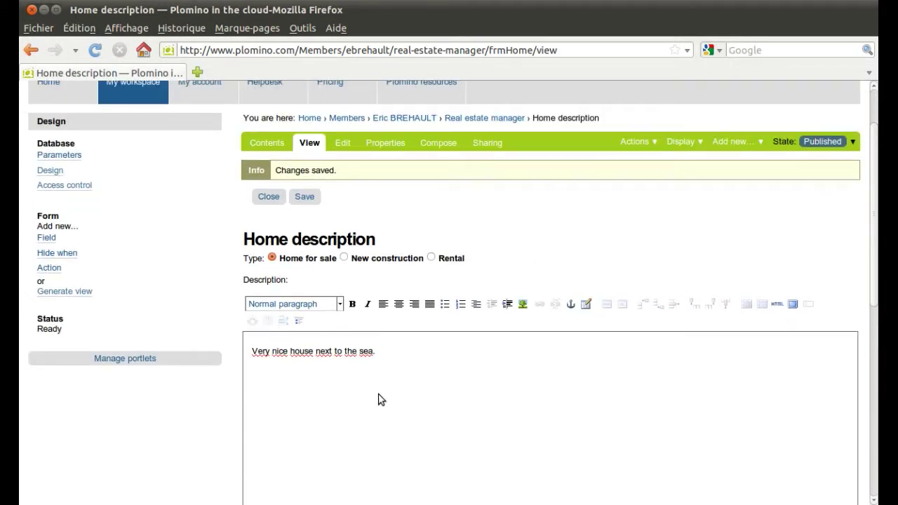
click(304, 197)
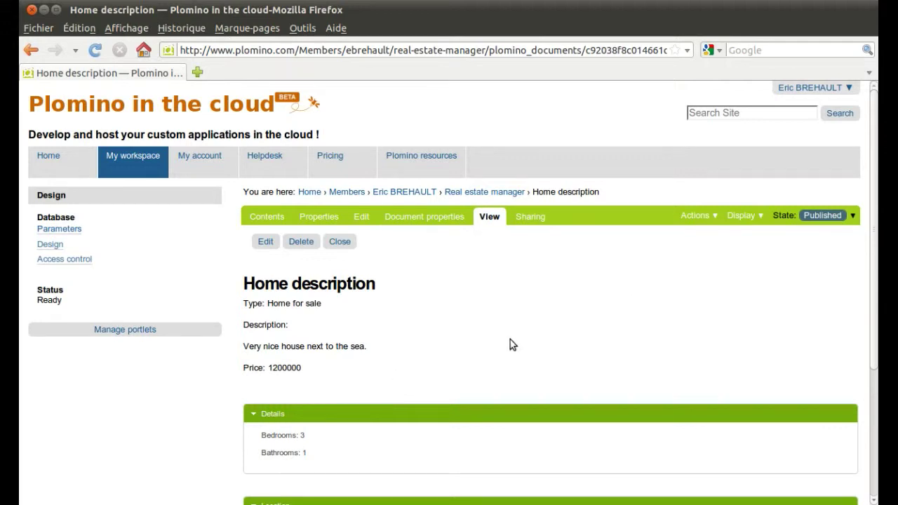
- Collapse the Details and Location accordion sections of the saved home record
scroll(509, 340, down, 2)
click(350, 338)
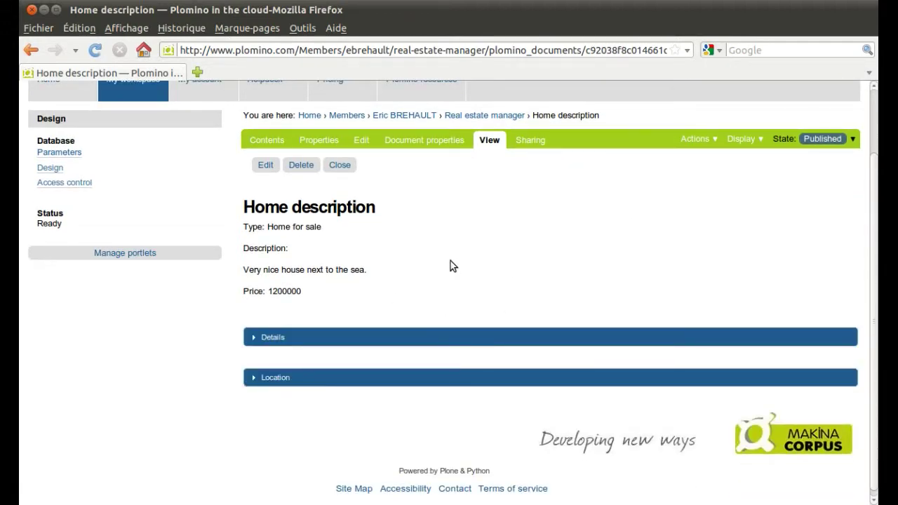
scroll(450, 265, up, 2)
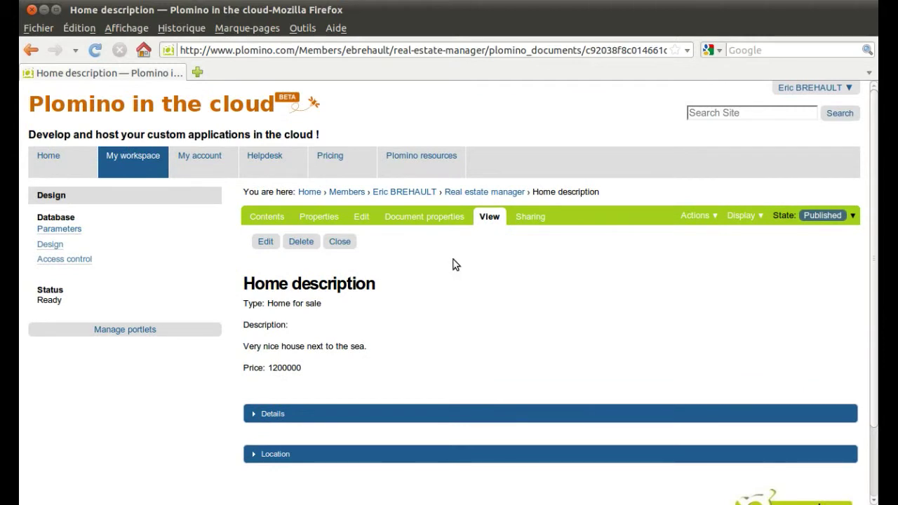
- Find the frmHome form in the Real estate manager database design and open it for editing
click(476, 192)
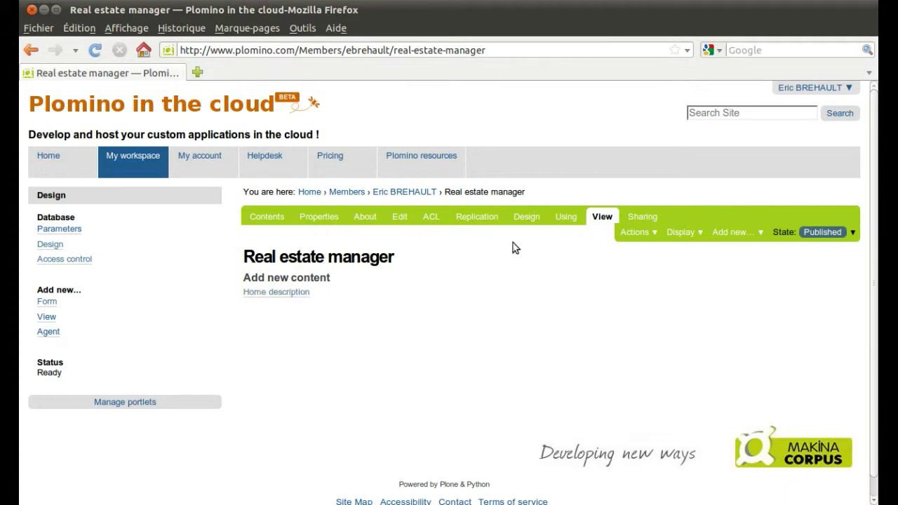
click(528, 217)
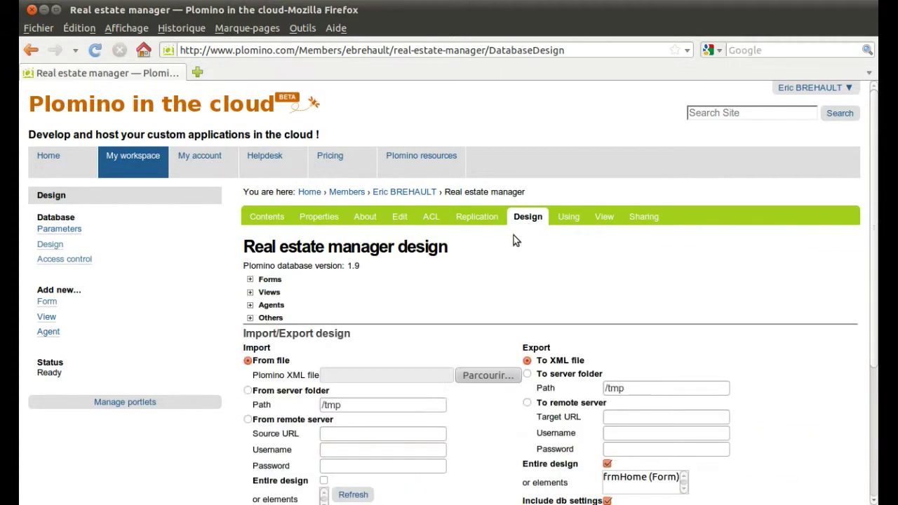
scroll(470, 289, down, 1)
click(250, 240)
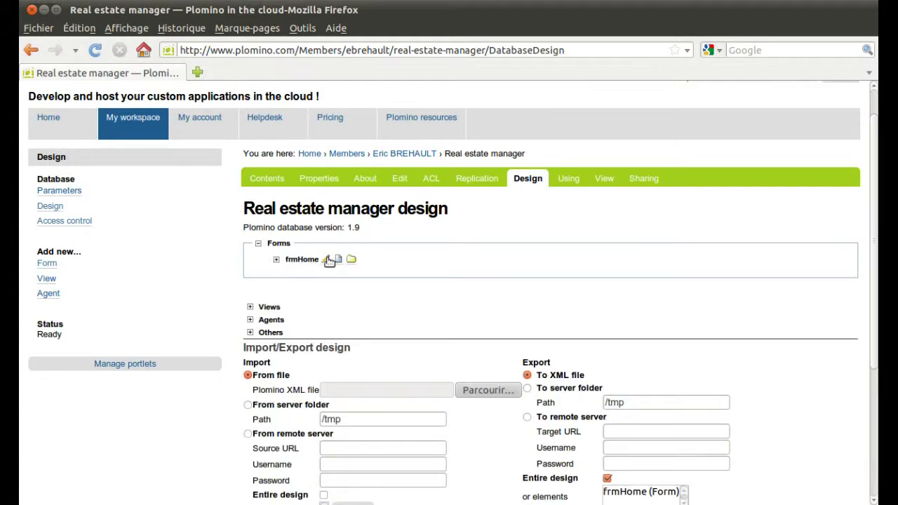
click(329, 259)
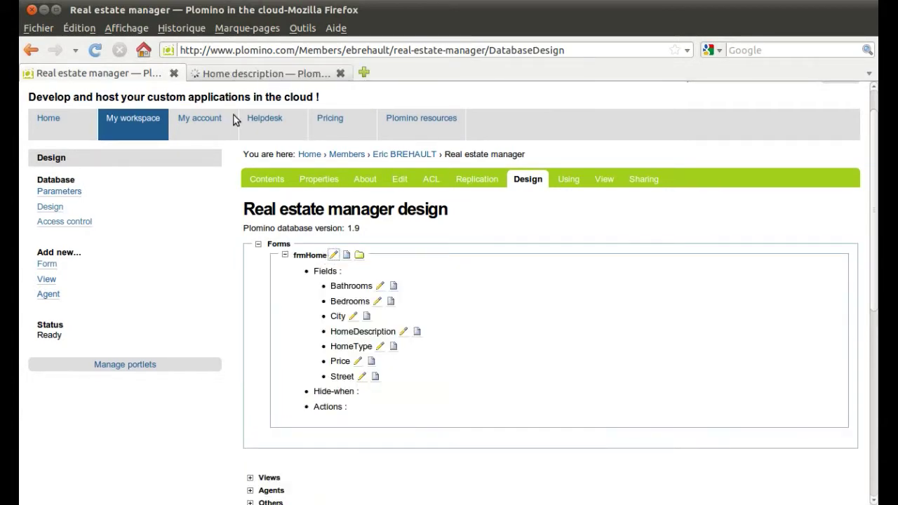
click(232, 74)
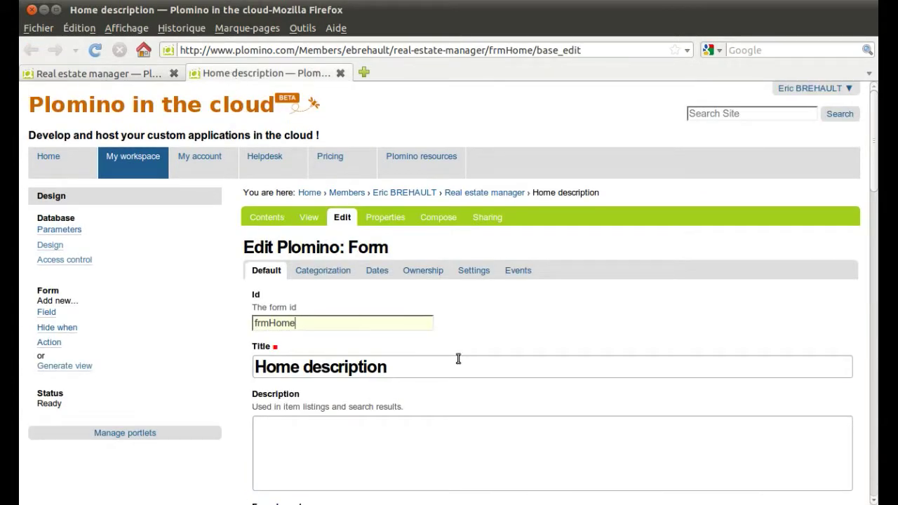
- Generate a view automatically from the Home description form
scroll(484, 365, down, 2)
scroll(478, 323, down, 2)
scroll(478, 323, up, 3)
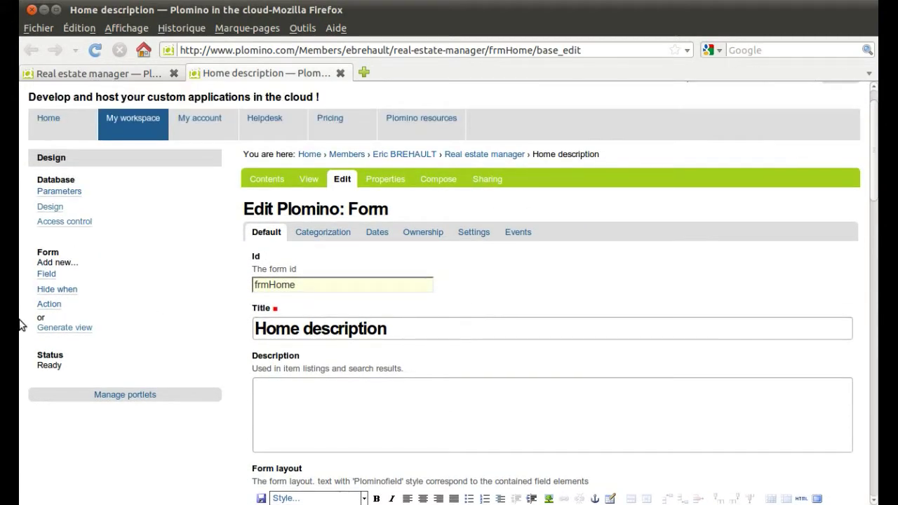
click(56, 330)
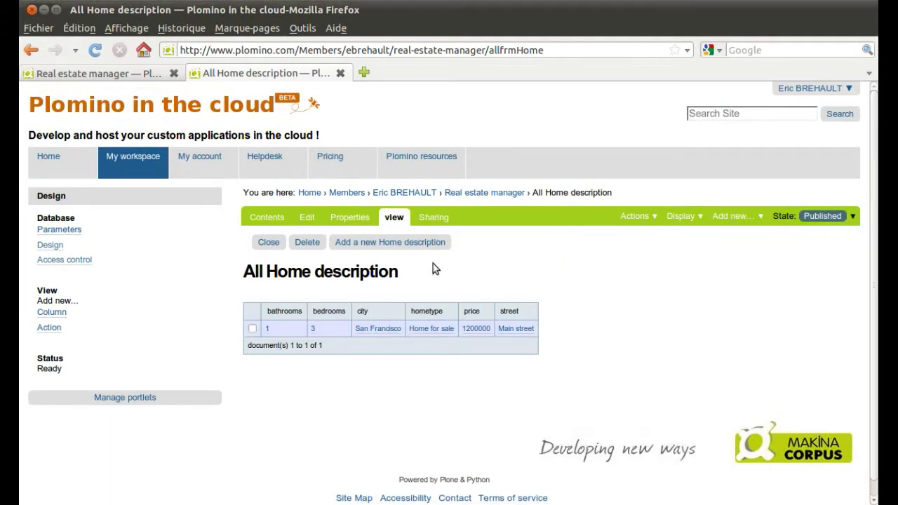
- Reorder the columns of the All Home description view to HomeType, Price, City, Street, Bathrooms, Bedrooms
click(279, 219)
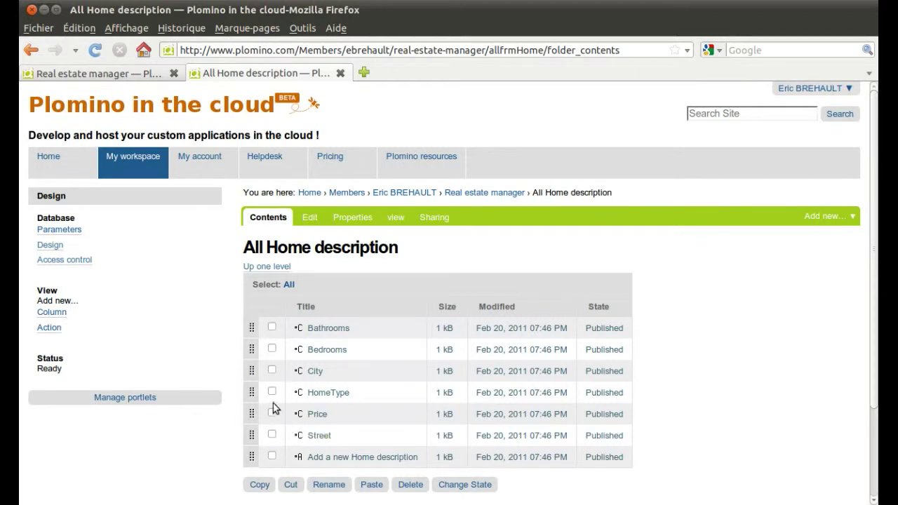
drag(251, 392, 252, 329)
drag(254, 414, 252, 348)
drag(255, 411, 252, 370)
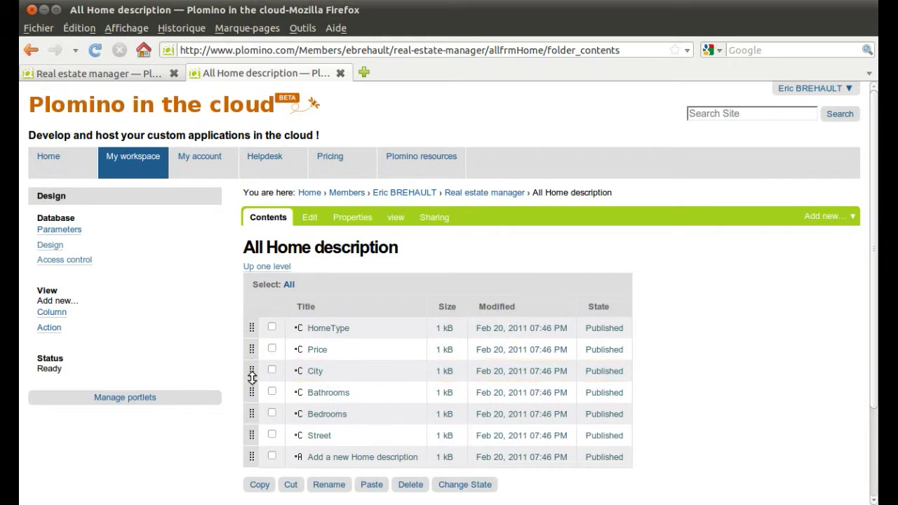
drag(252, 434, 253, 392)
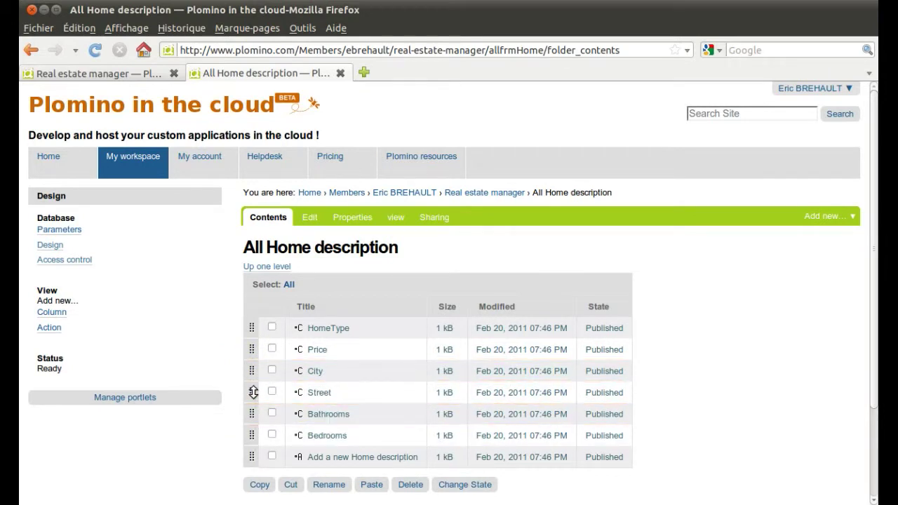
- Retitle the HomeType column of the All Home description view as Type, check the rendered view, and return to the database page
click(396, 218)
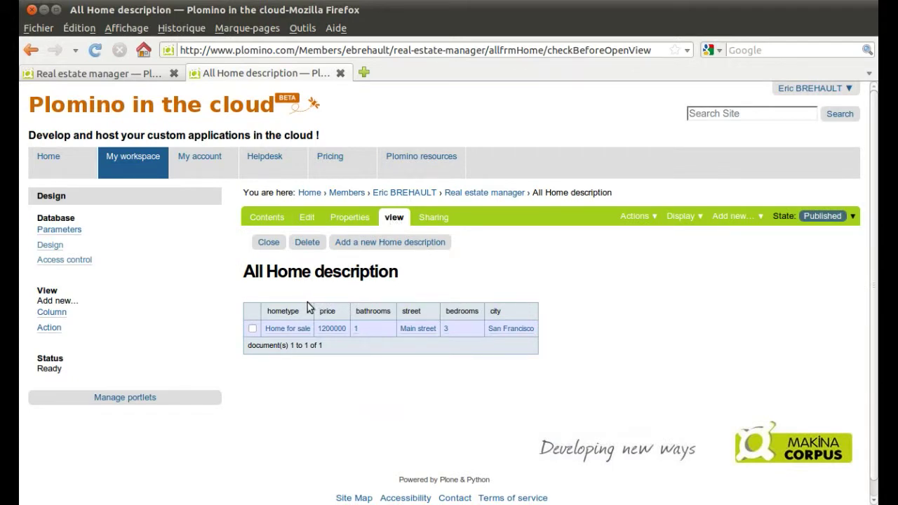
click(280, 223)
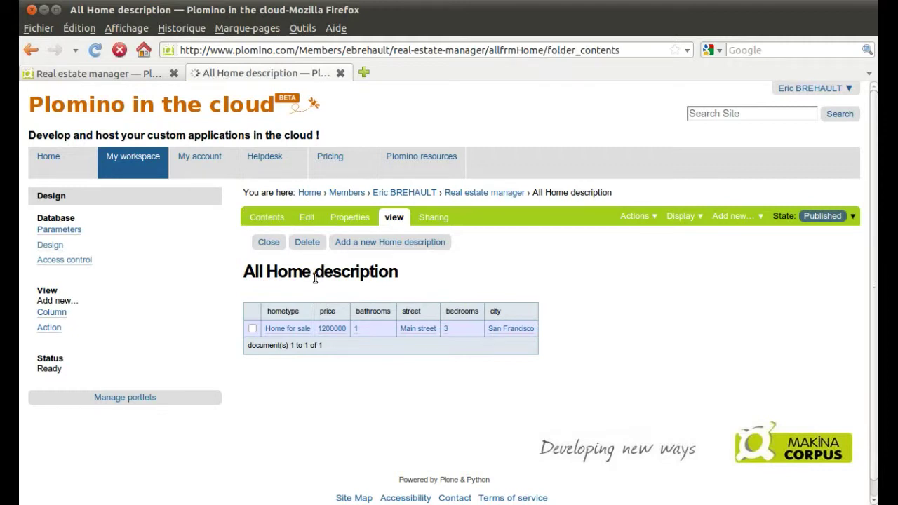
click(326, 328)
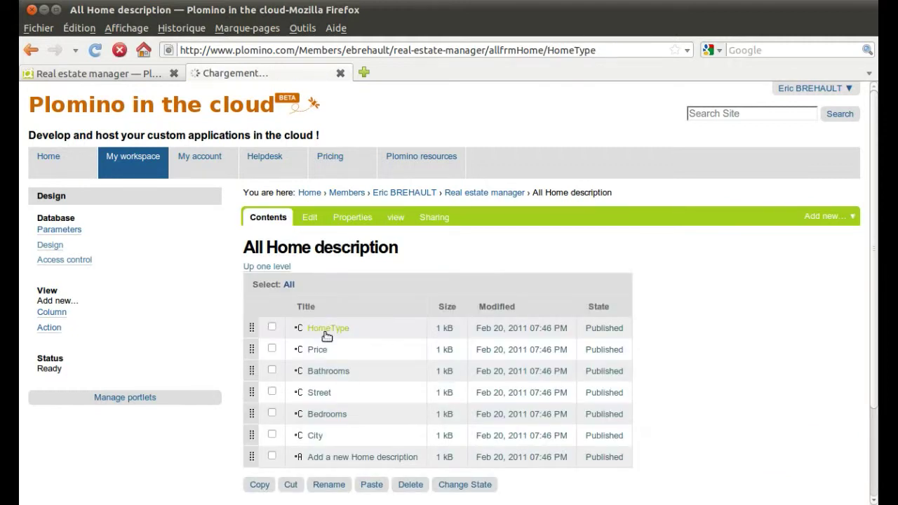
drag(299, 367, 252, 367)
key(BackSpace)
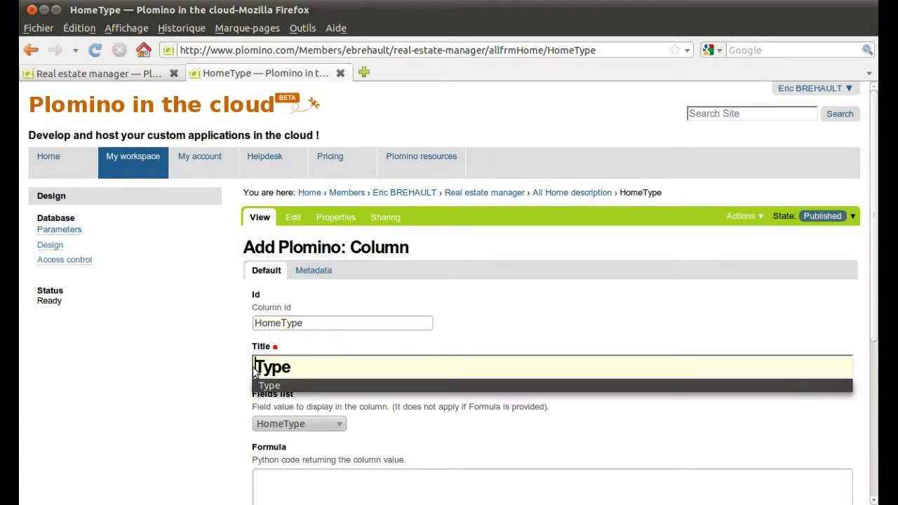
key(Return)
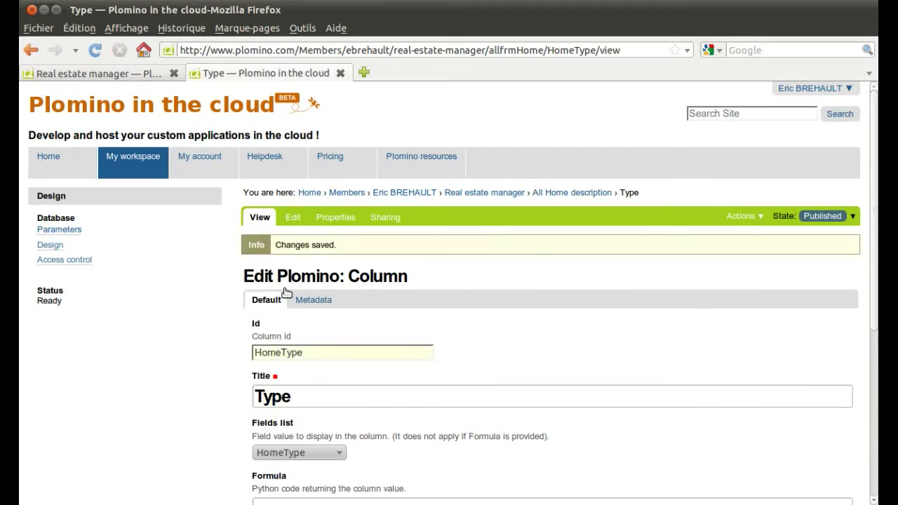
click(561, 193)
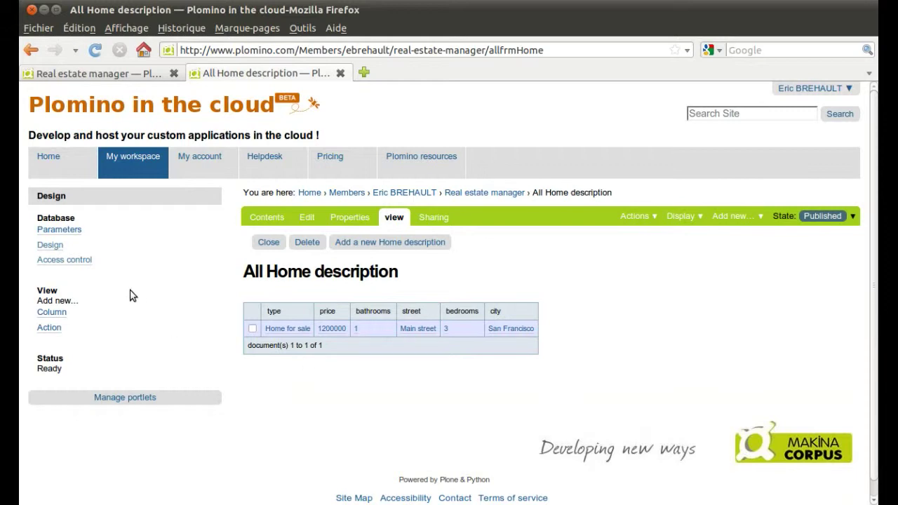
click(340, 73)
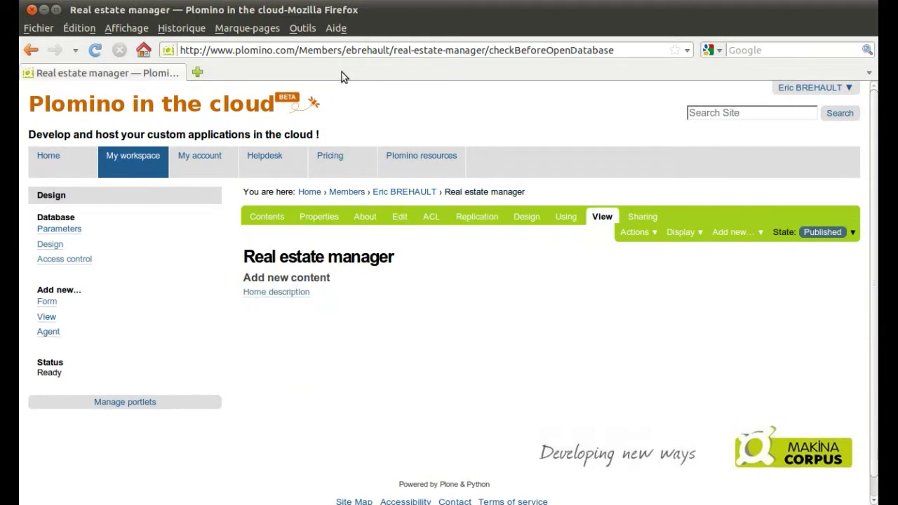
- Import the randomdata.csv file into the database using the frmHome form and the tabulation separator
click(479, 217)
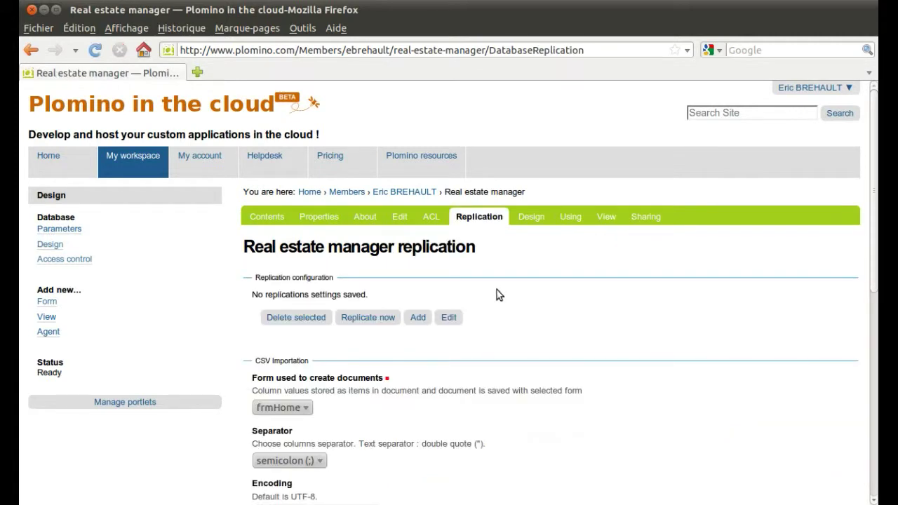
scroll(421, 312, down, 4)
click(297, 307)
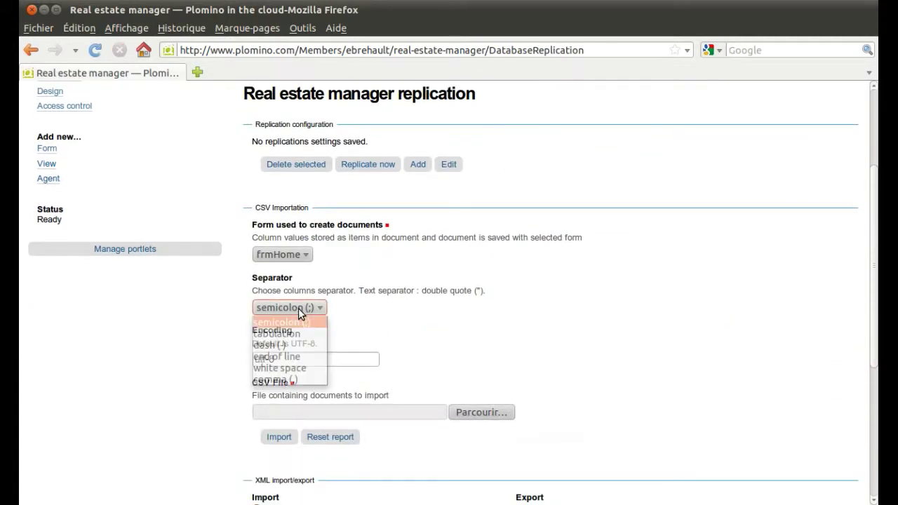
key(Escape)
key(Down)
click(500, 415)
double_click(285, 306)
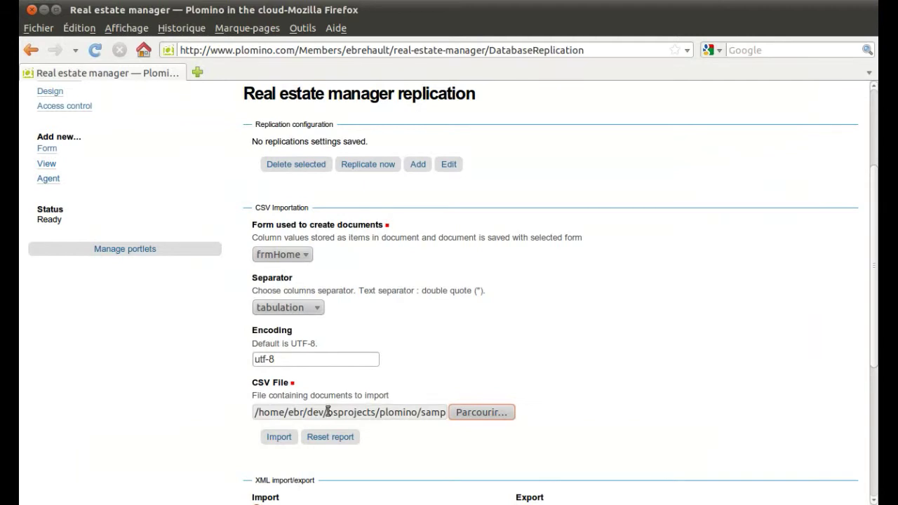
click(286, 439)
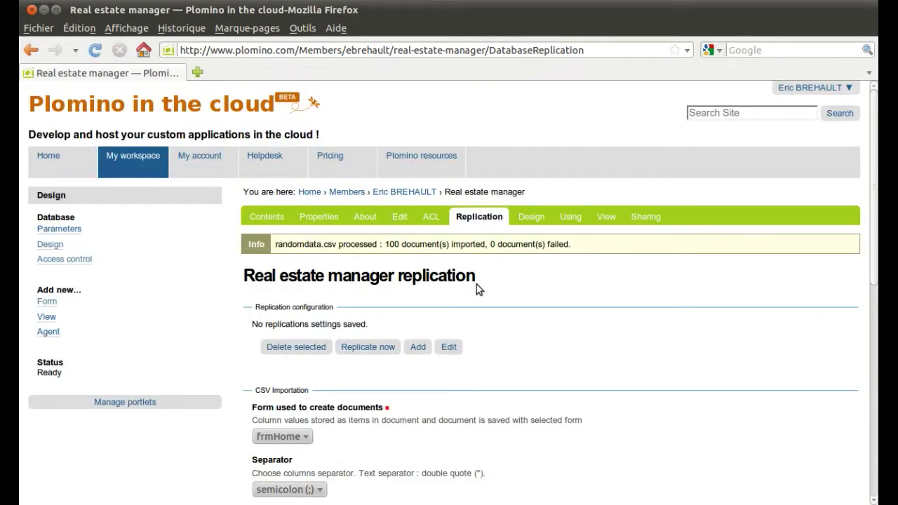
- Browse the All Home description view, inspect the home for sale in Homer, and close that record
click(603, 219)
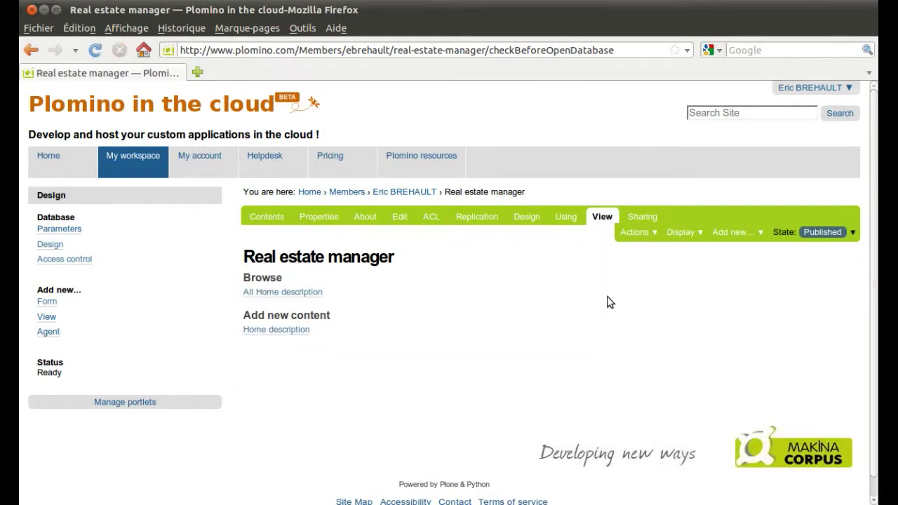
click(300, 293)
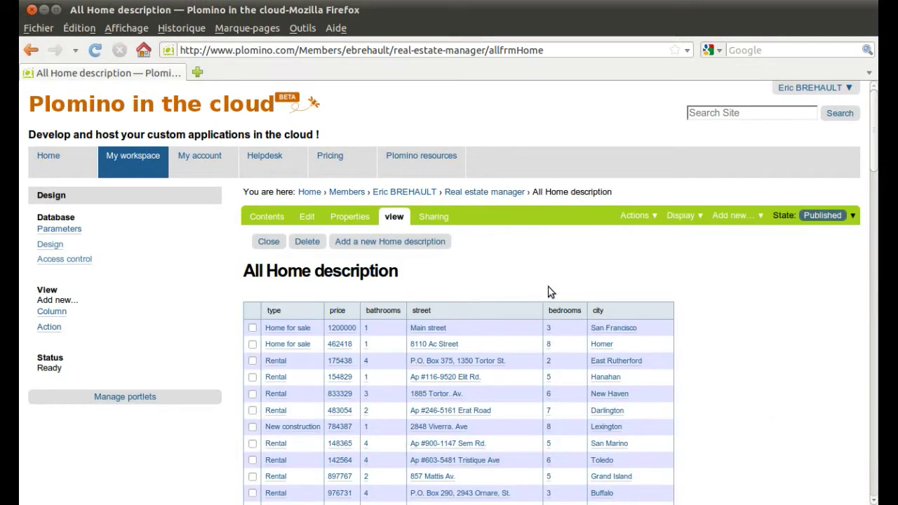
mouse_move(875, 166)
mouse_down()
mouse_move(876, 486)
mouse_move(873, 166)
mouse_up()
click(443, 345)
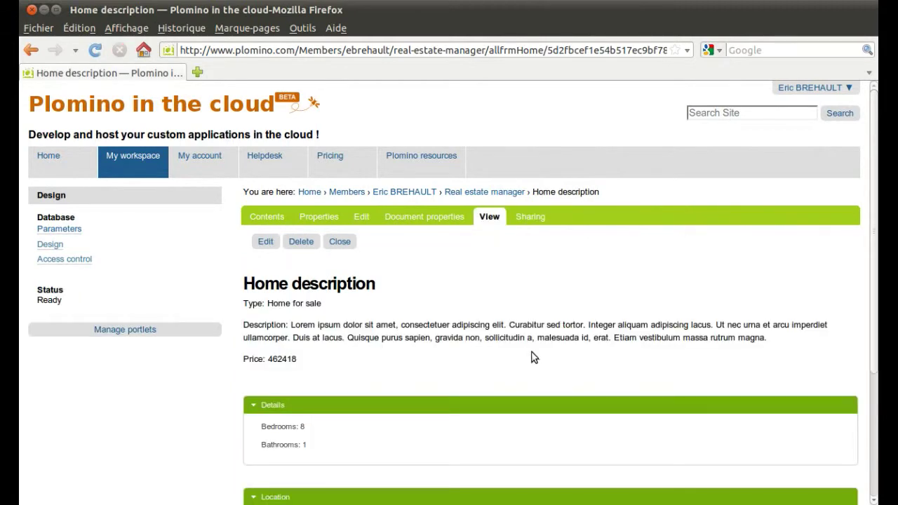
scroll(531, 358, down, 3)
scroll(531, 358, up, 3)
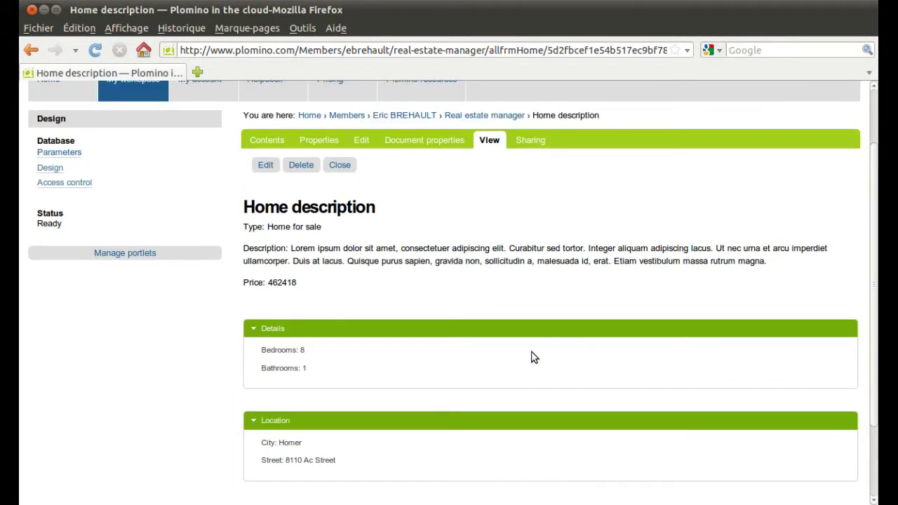
click(340, 242)
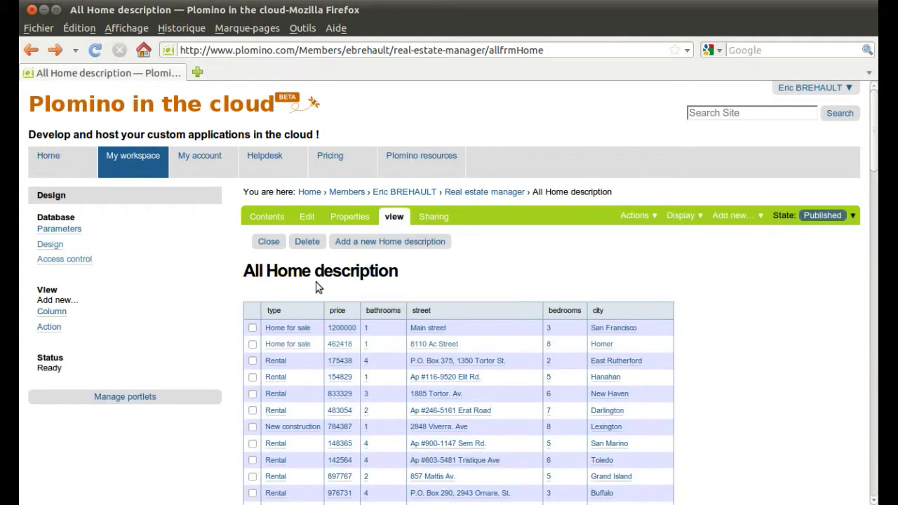
- Set the All Home description view's rendering widget to Dynamic table and save the view
click(306, 217)
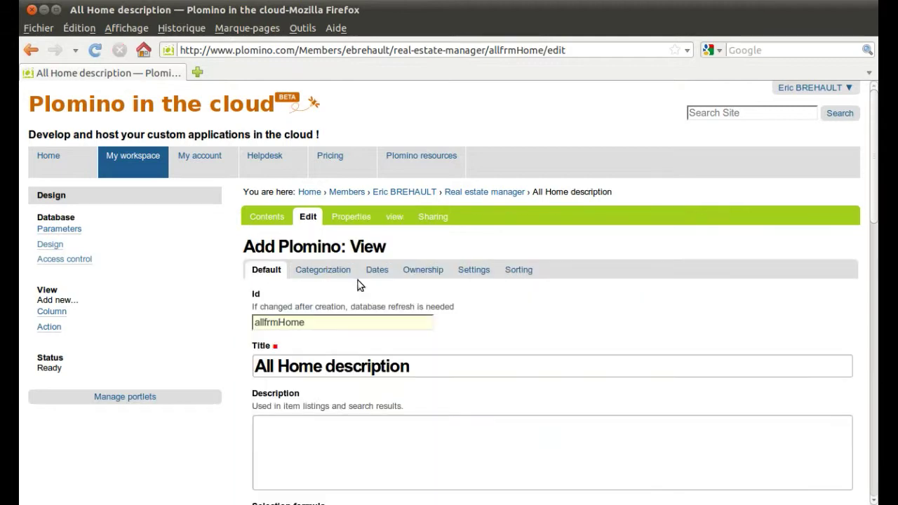
scroll(424, 321, down, 10)
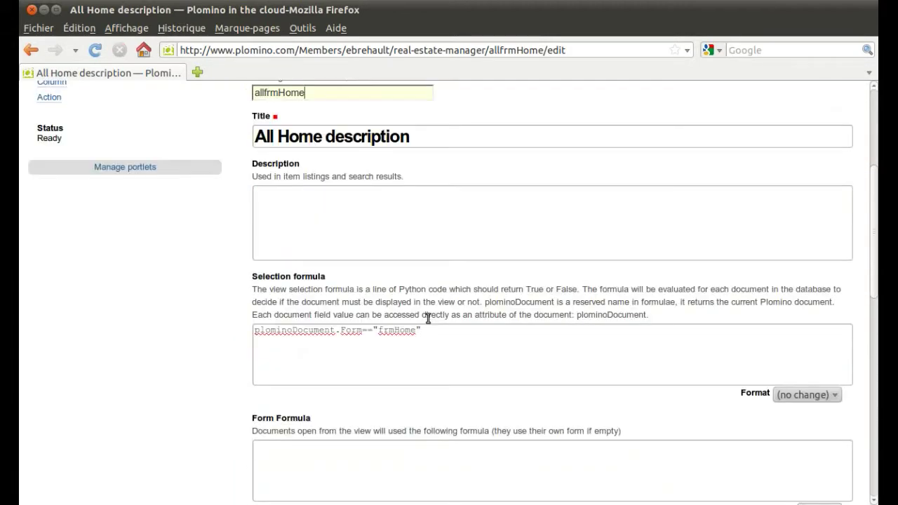
scroll(430, 322, down, 2)
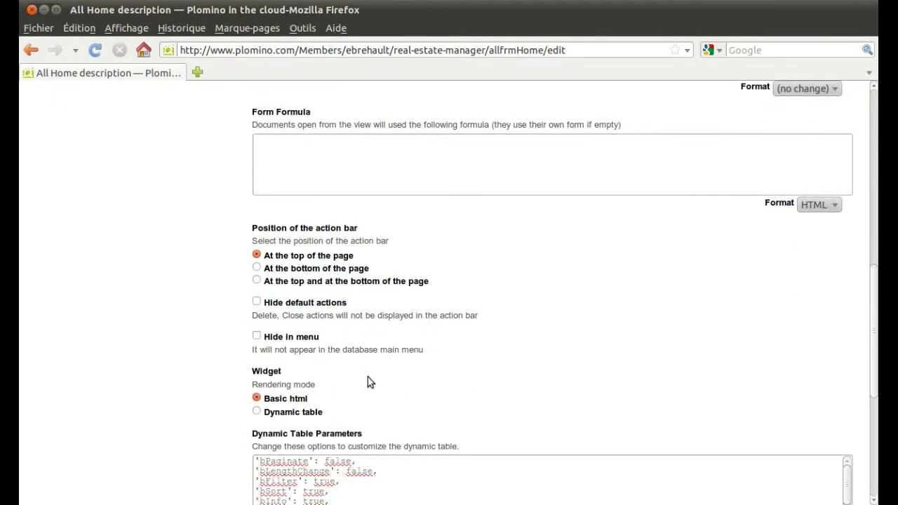
click(257, 412)
scroll(308, 414, down, 6)
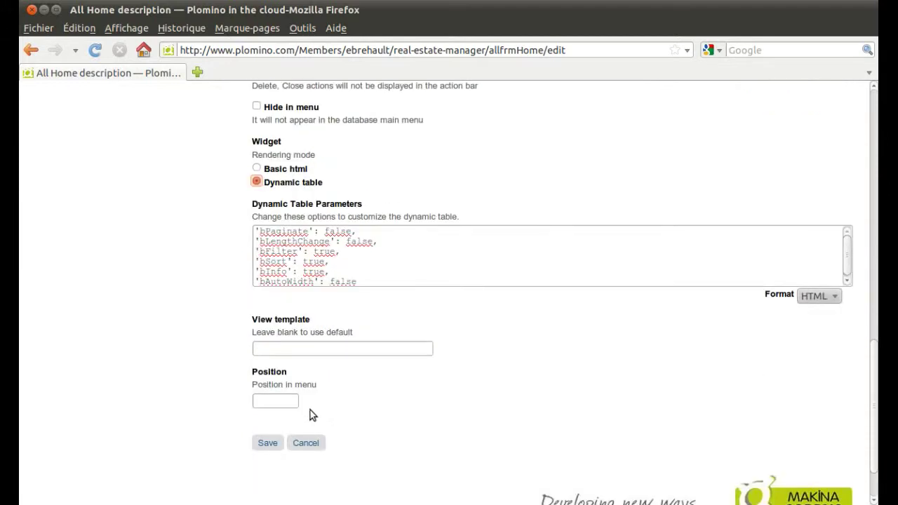
click(269, 442)
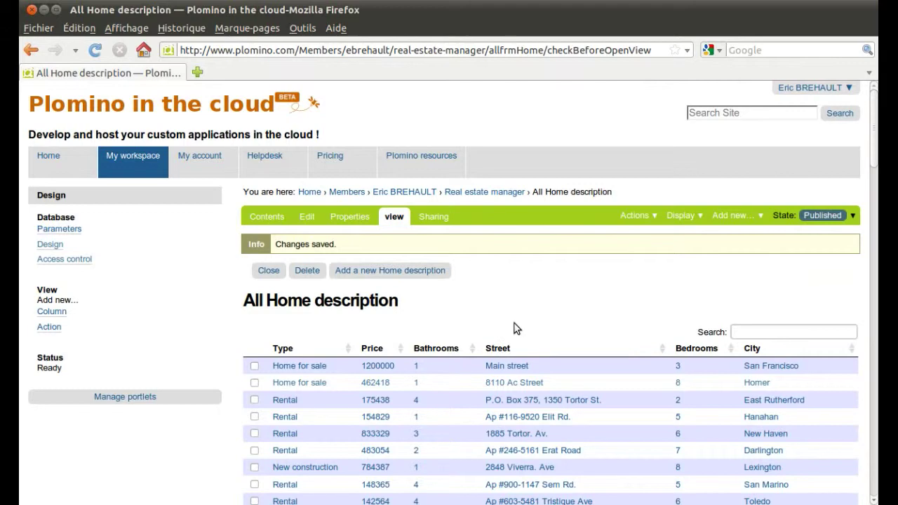
- Filter the dynamic table of homes by "denv", and clear the filter to list all homes again
scroll(533, 314, down, 2)
scroll(539, 309, down, 2)
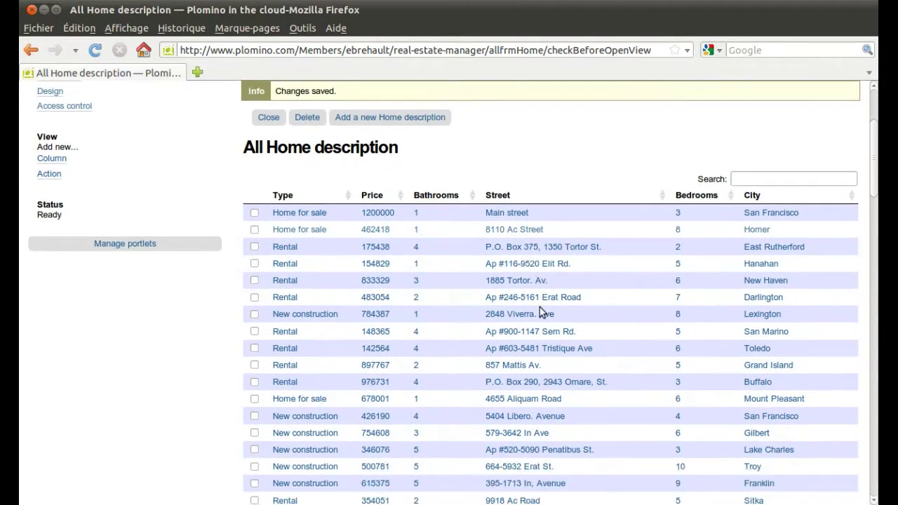
click(770, 177)
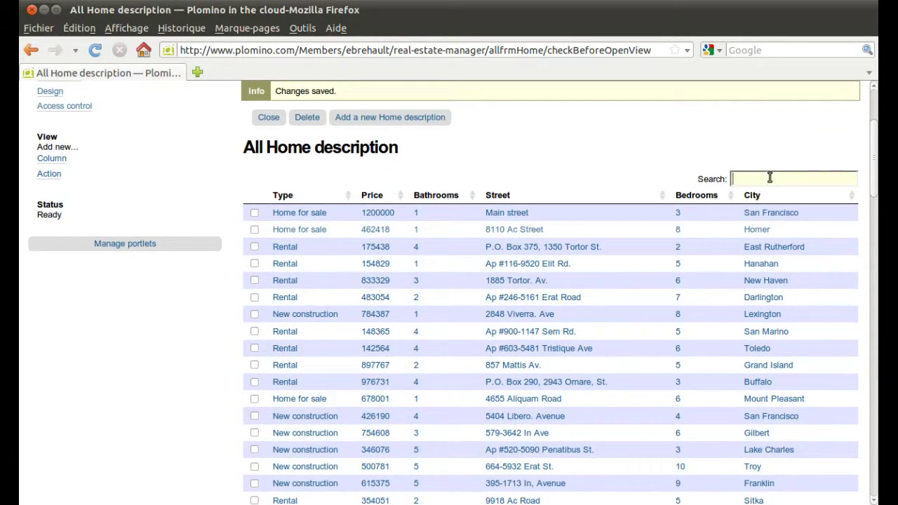
text(den)
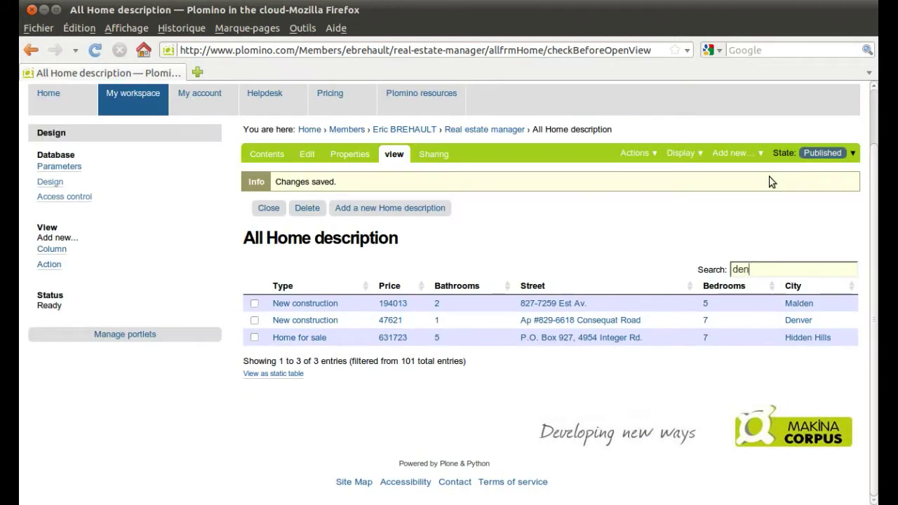
text(v)
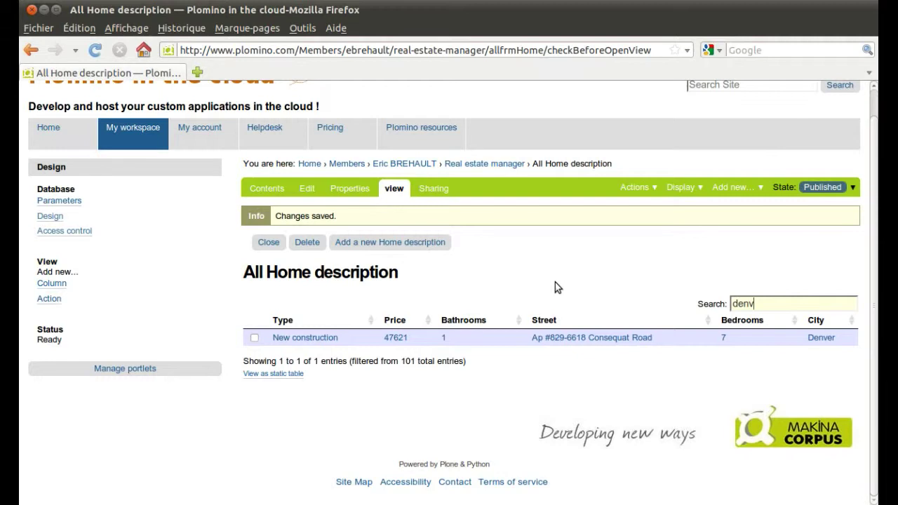
double_click(742, 303)
key(BackSpace)
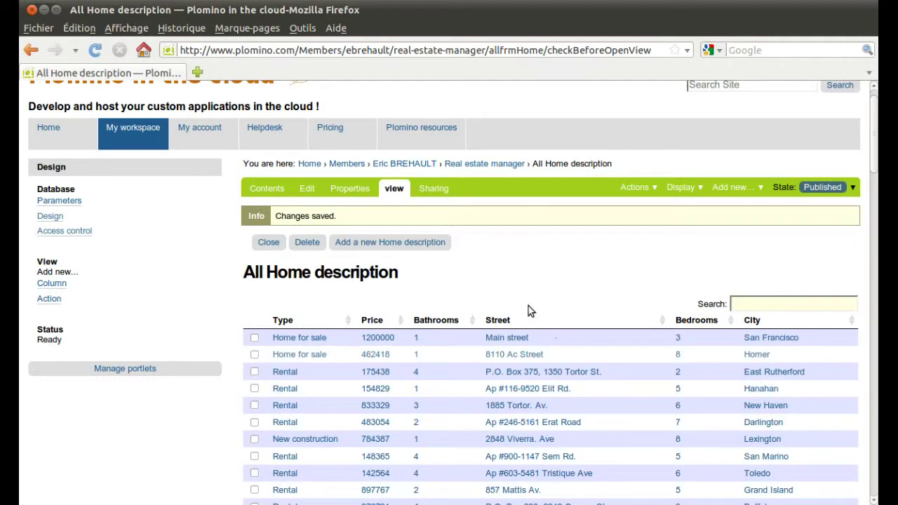
- Sort the homes table by Bathrooms in descending order, and by Price in descending order
click(450, 322)
click(450, 322)
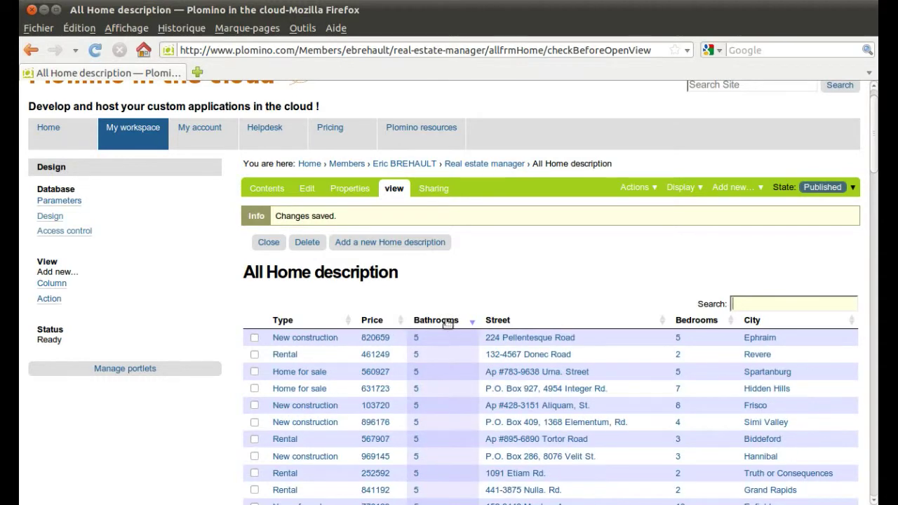
click(385, 321)
click(385, 321)
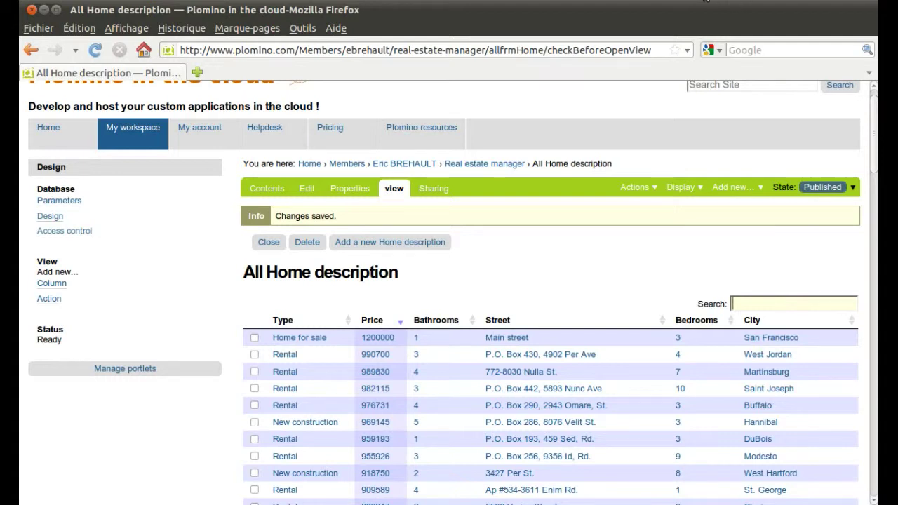
- Copy the All Home description view and paste the duplicate into the contents of the Real estate manager database
scroll(651, 223, up, 1)
click(651, 221)
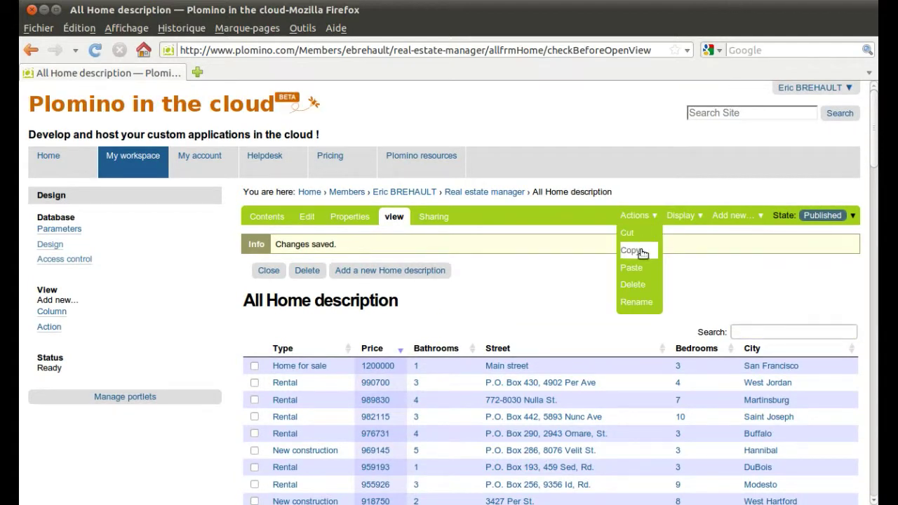
click(641, 251)
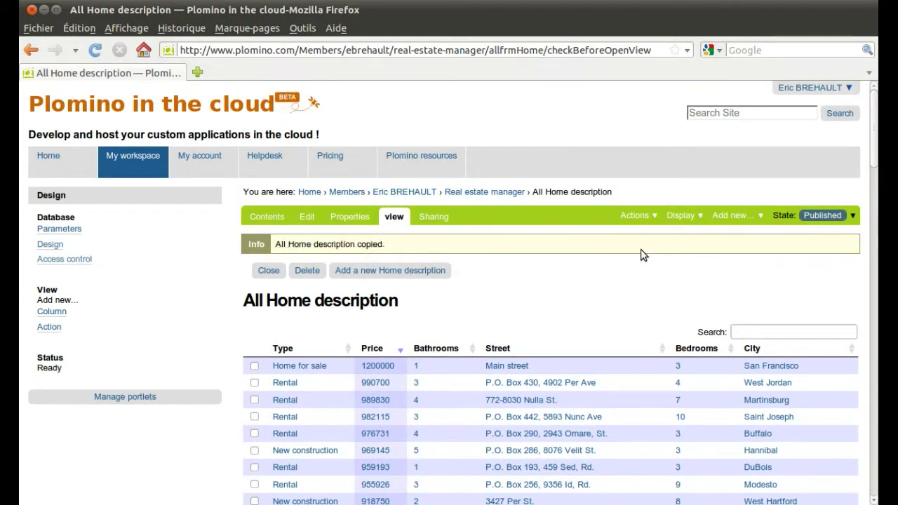
click(484, 193)
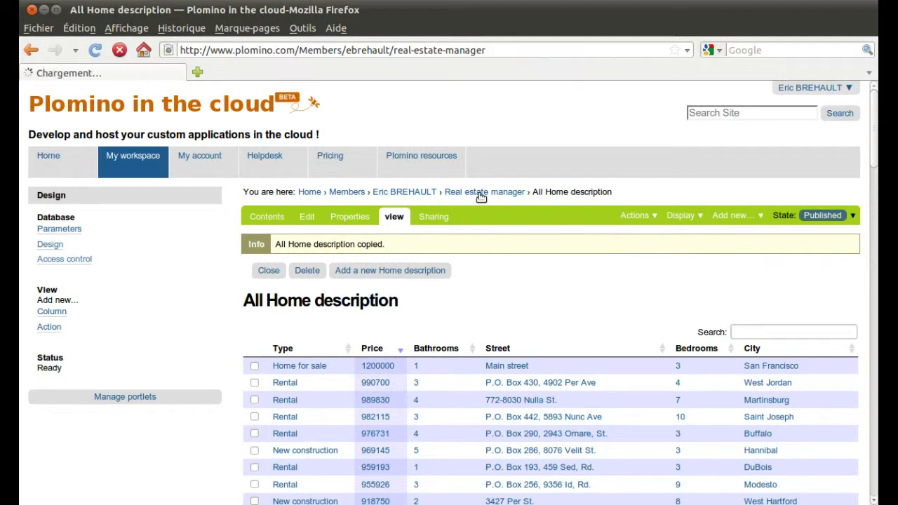
click(275, 221)
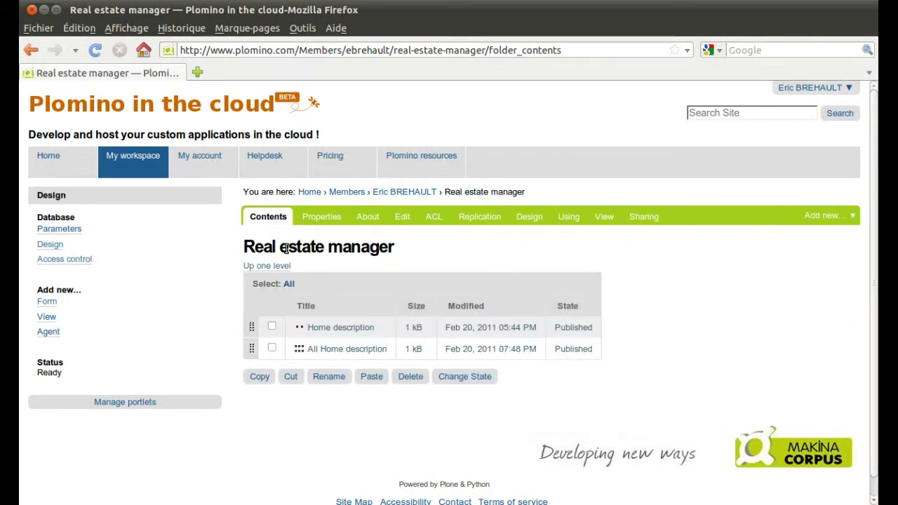
click(372, 378)
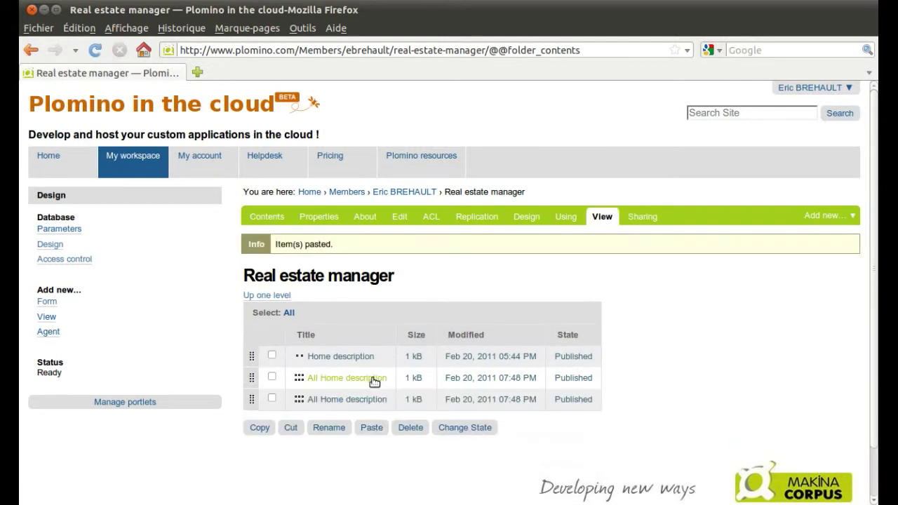
- Start renaming the copied All Home description view and set its short name to allHomeByType
click(272, 398)
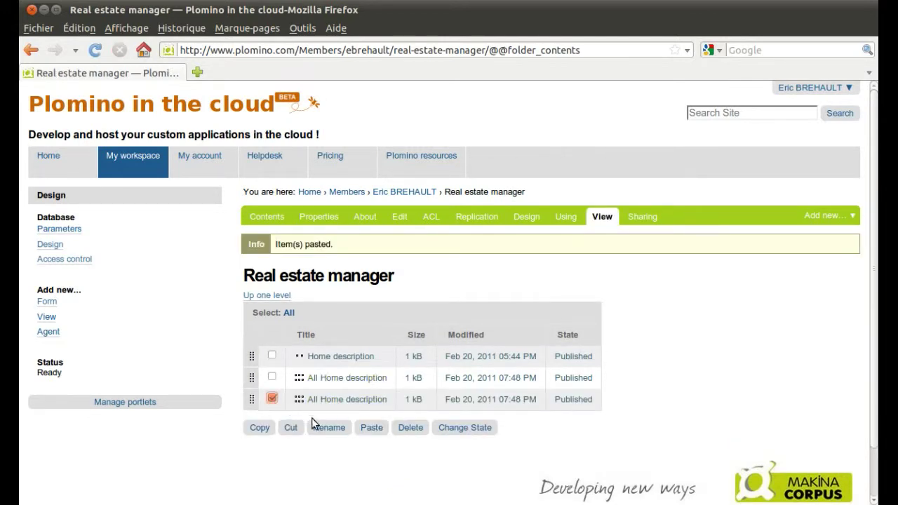
click(319, 427)
triple_click(354, 308)
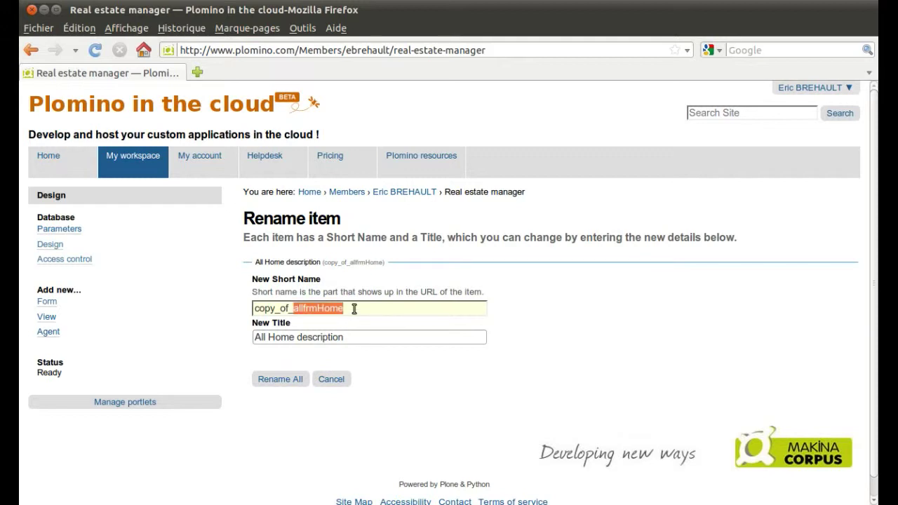
triple_click(355, 309)
text(al)
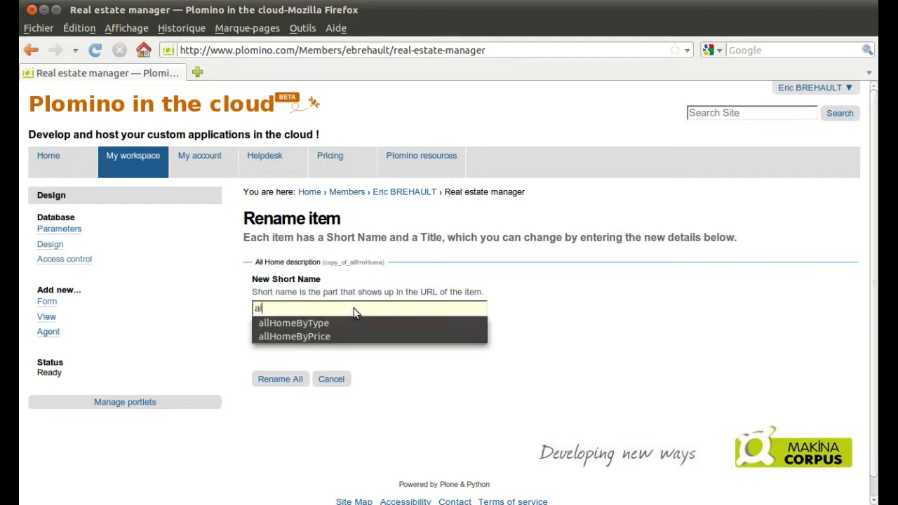
text(l)
click(341, 322)
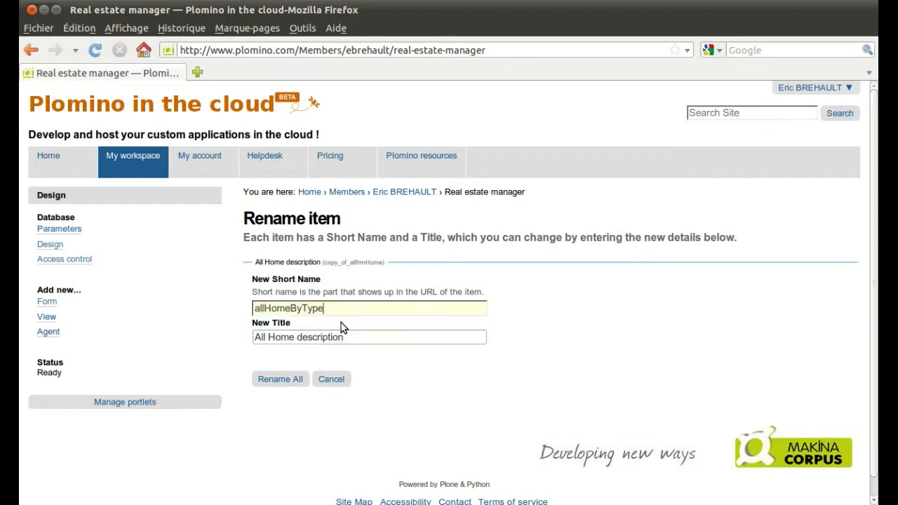
- Set the copied view's title to "by Type" and apply the rename
click(350, 339)
drag(350, 339, 247, 339)
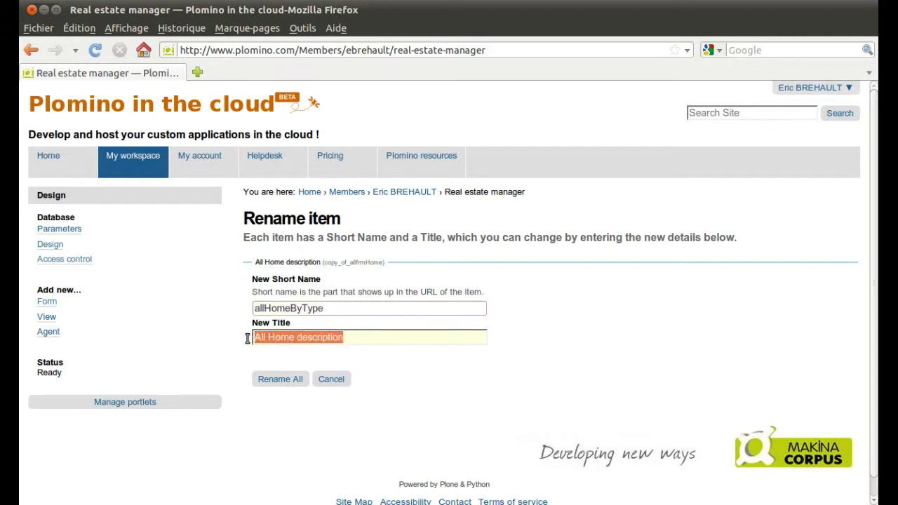
text(by )
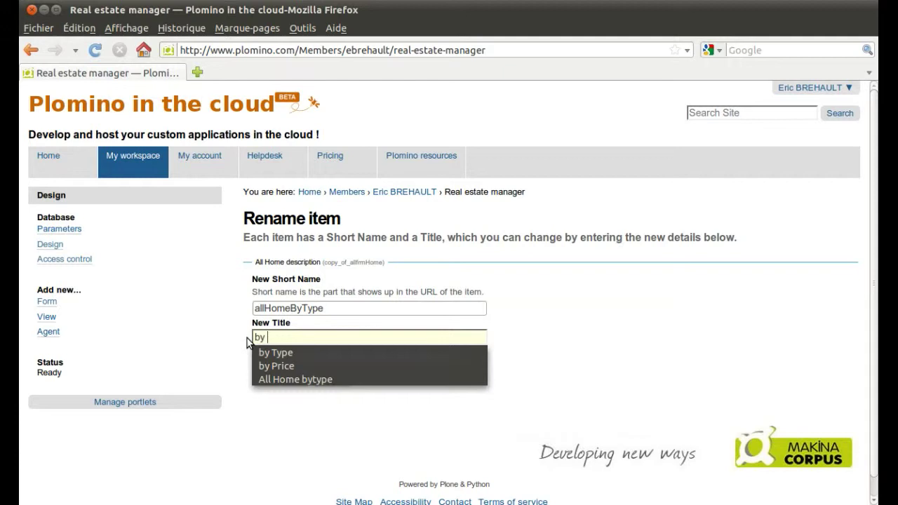
text(Type)
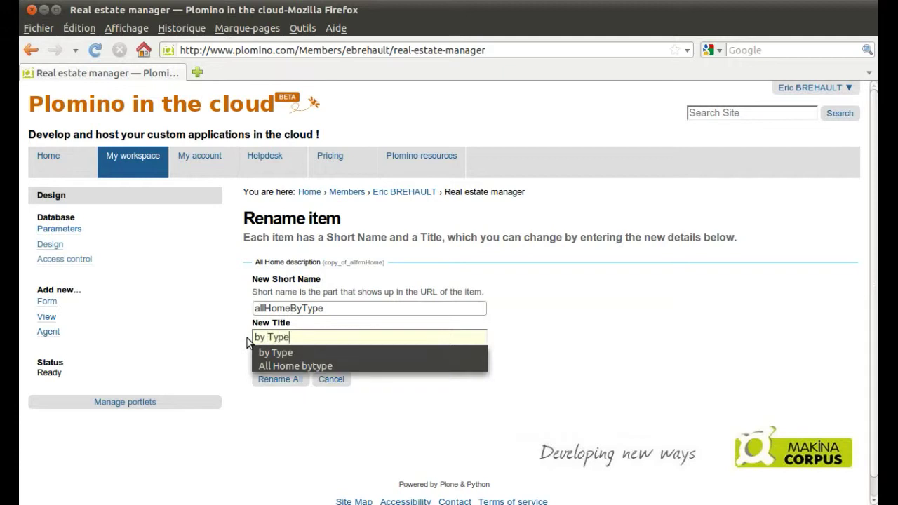
click(293, 382)
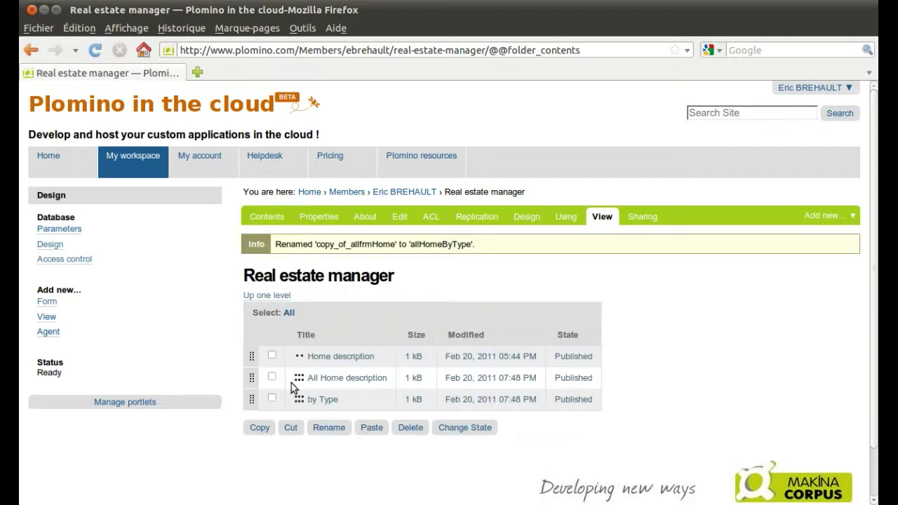
- Refresh the Real estate manager database from its design page to re-index its documents
click(50, 245)
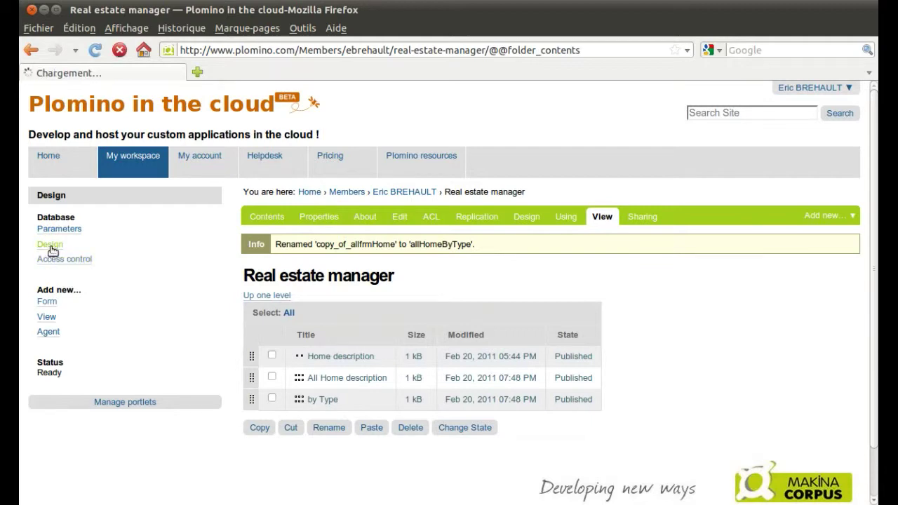
scroll(278, 330, down, 1)
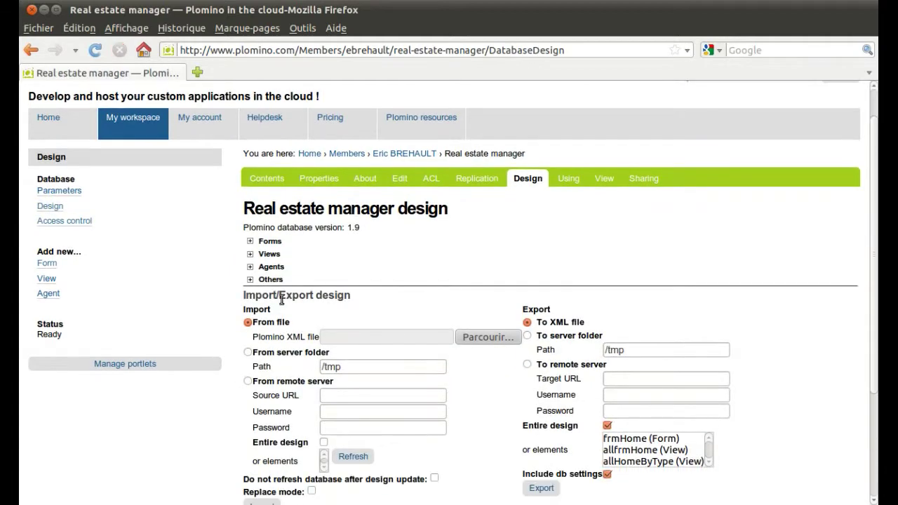
click(277, 281)
click(313, 328)
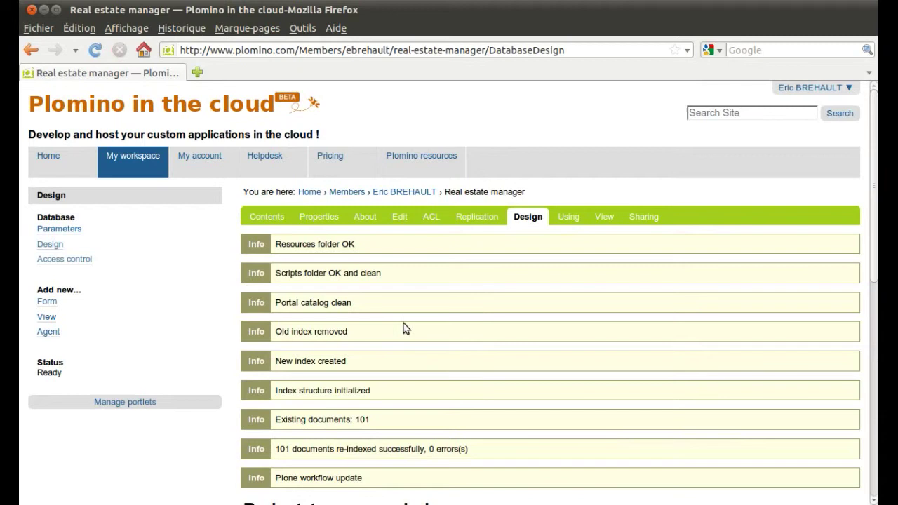
- Sort the by Type view on its home type column, make it categorized on the first column, and save it
click(597, 218)
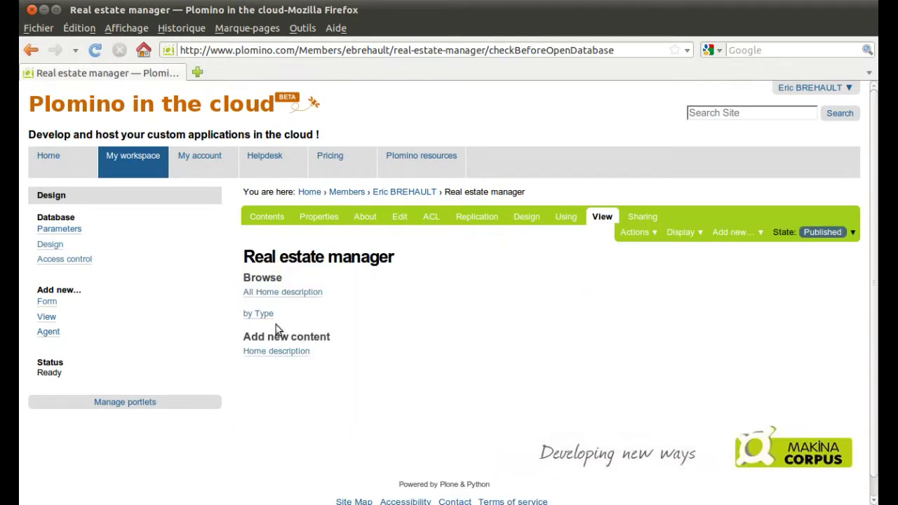
click(263, 314)
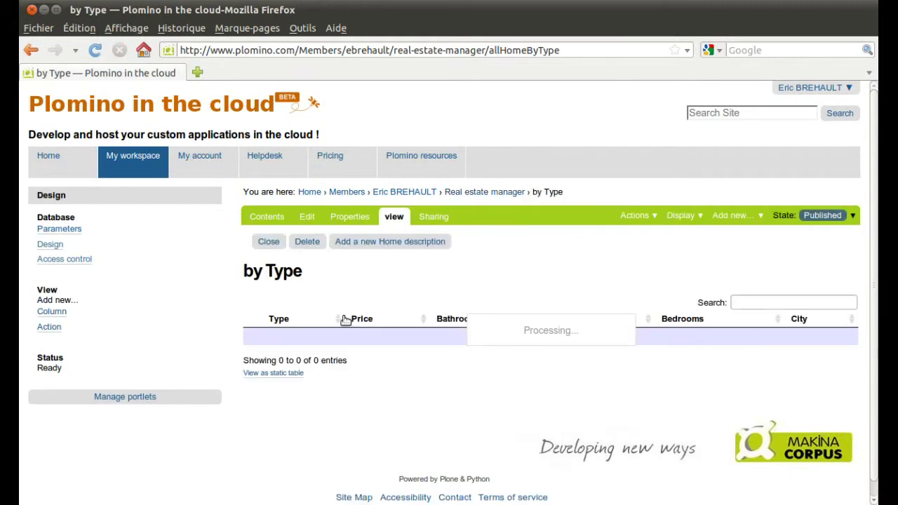
click(309, 219)
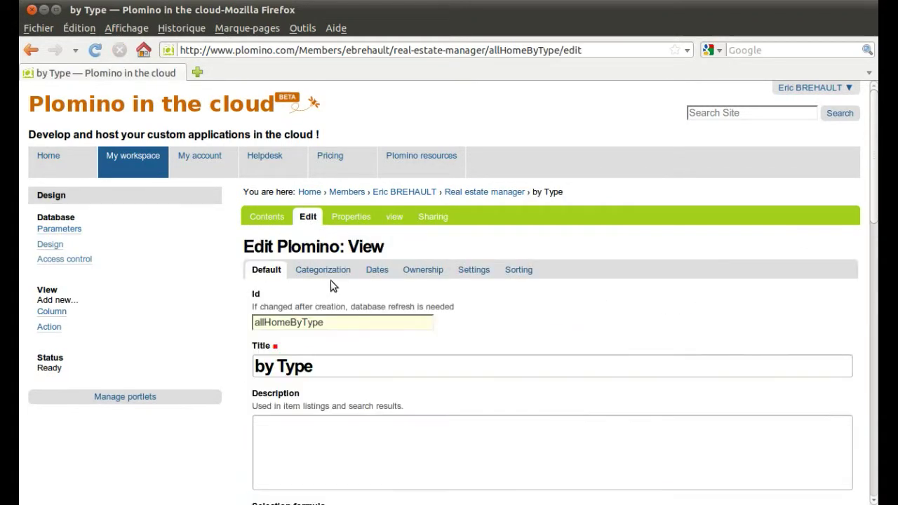
click(510, 275)
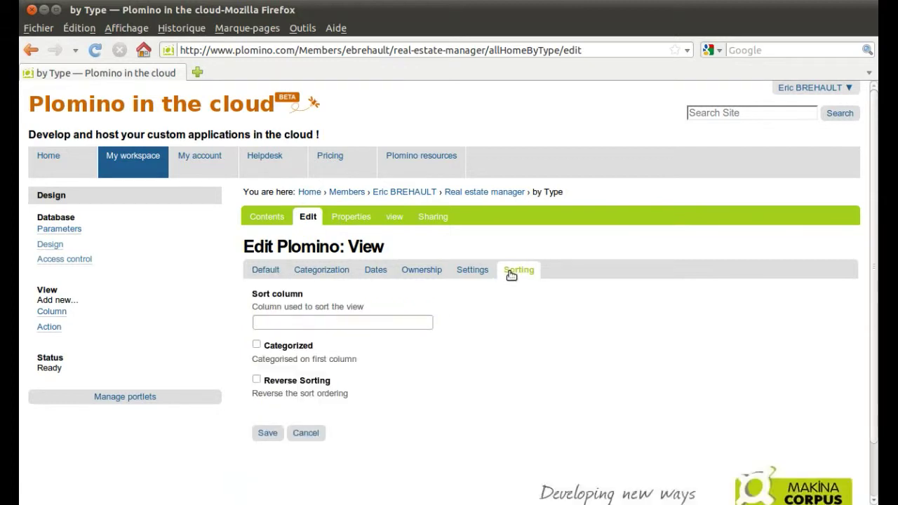
click(353, 323)
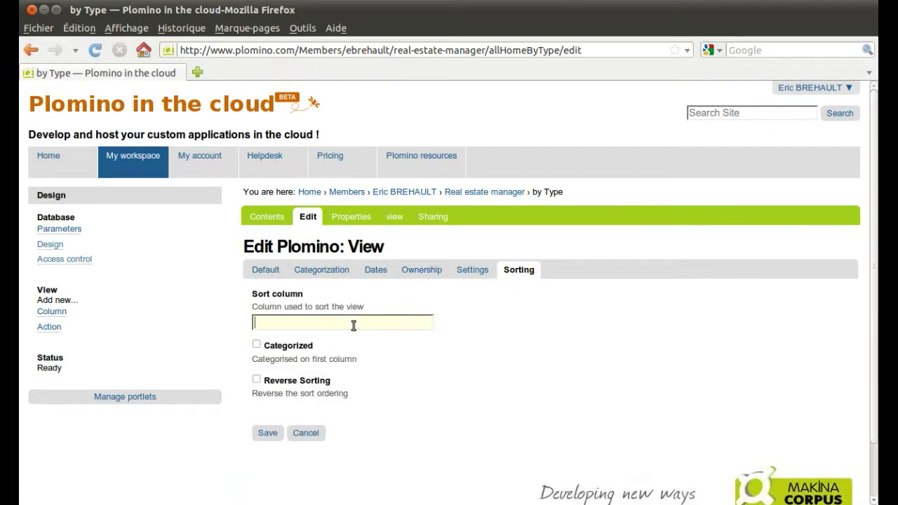
text(H)
click(323, 337)
click(257, 345)
click(268, 433)
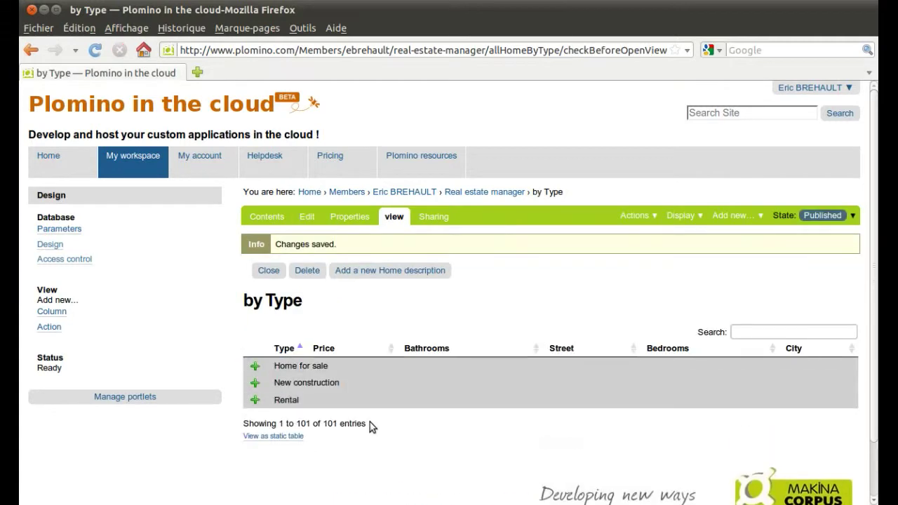
- Expand and collapse the Rental, New construction and Home for sale categories to examine the homes grouped by type
click(286, 400)
scroll(323, 401, down, 3)
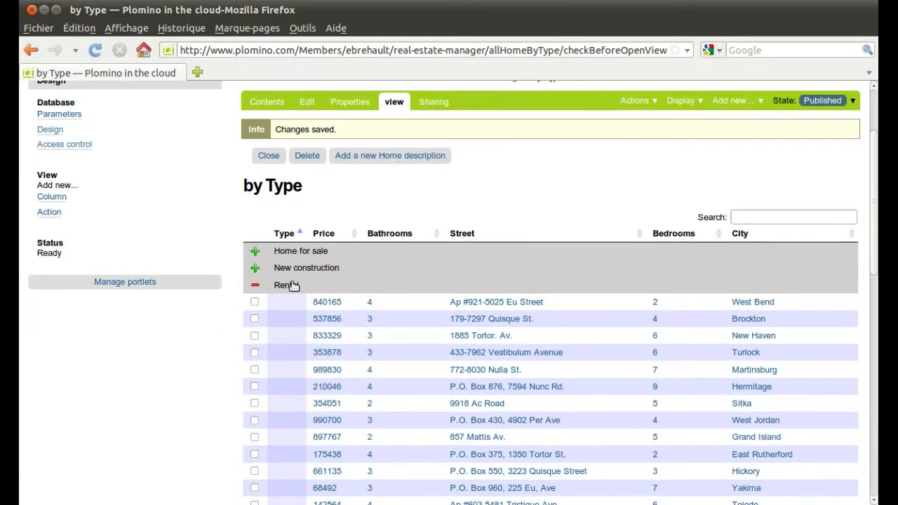
click(301, 270)
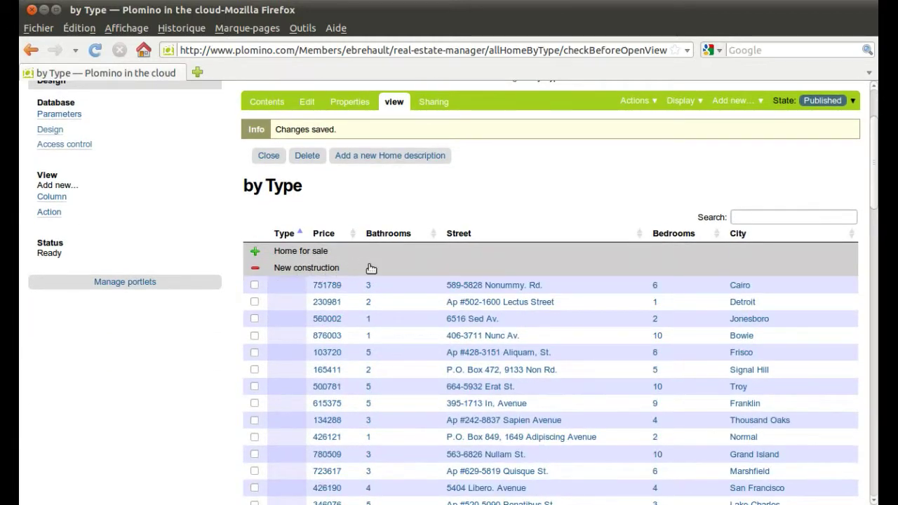
click(316, 254)
click(316, 253)
click(317, 267)
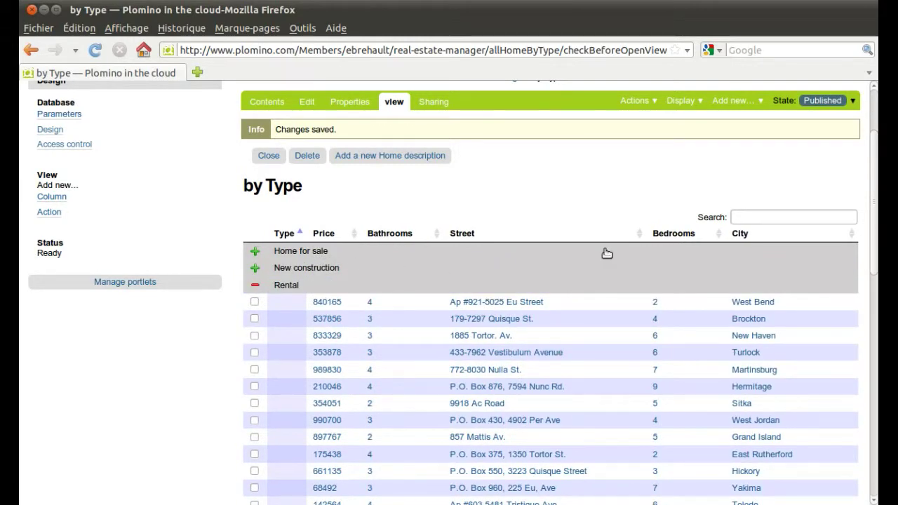
click(298, 253)
- Filter the by Type table by "den", inspect the New construction matches, and clear the filter and collapse the categories
click(769, 216)
text(den)
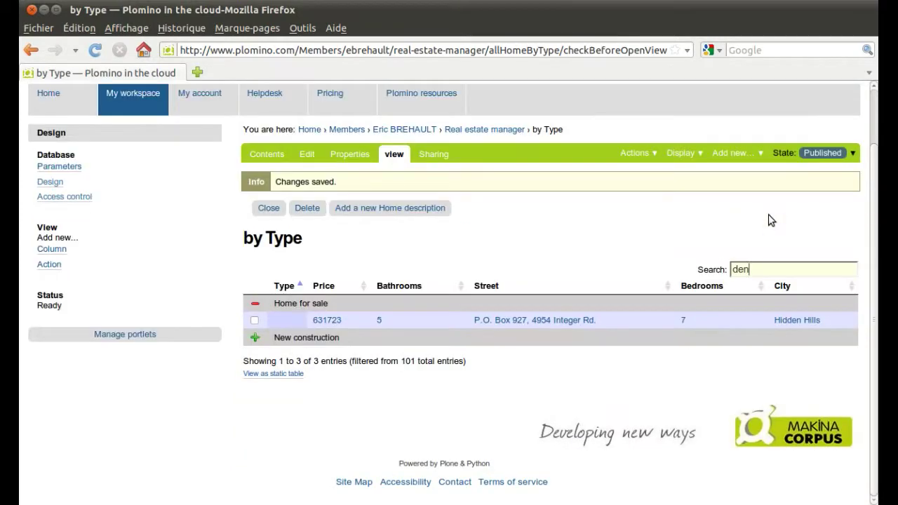
click(323, 338)
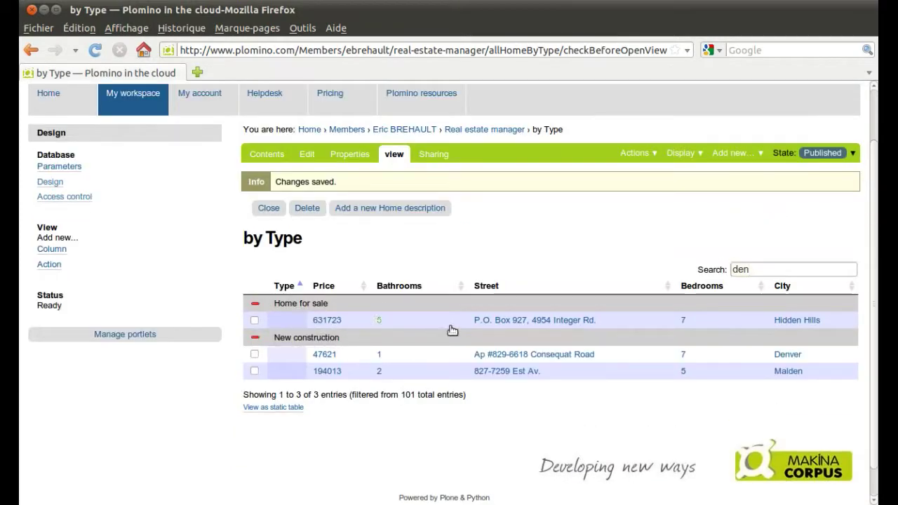
double_click(747, 270)
key(BackSpace)
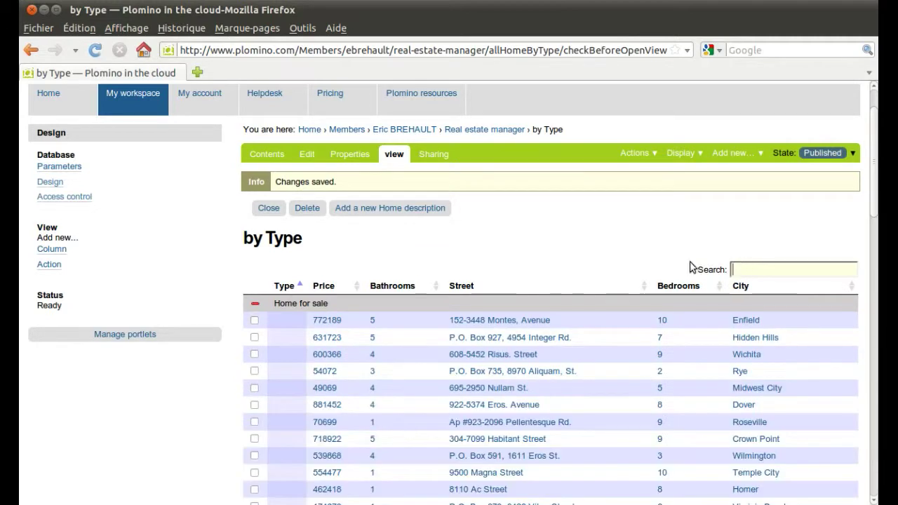
click(302, 304)
click(289, 321)
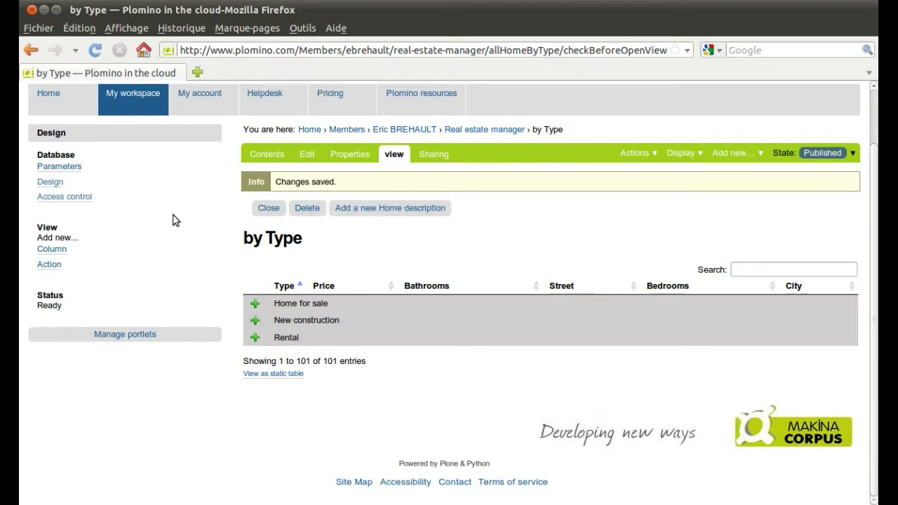
- Retitle the All Home description view as "by Price", set its sort column to Price, and save it
click(60, 184)
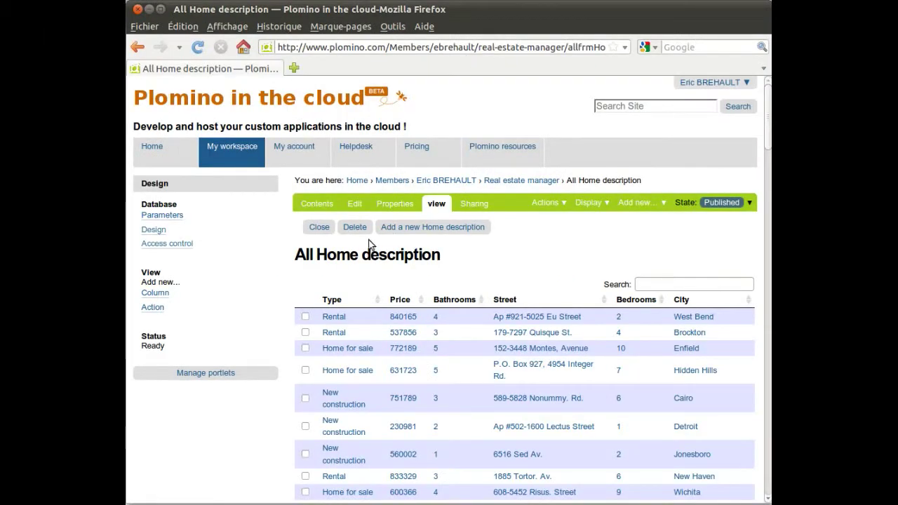
click(361, 206)
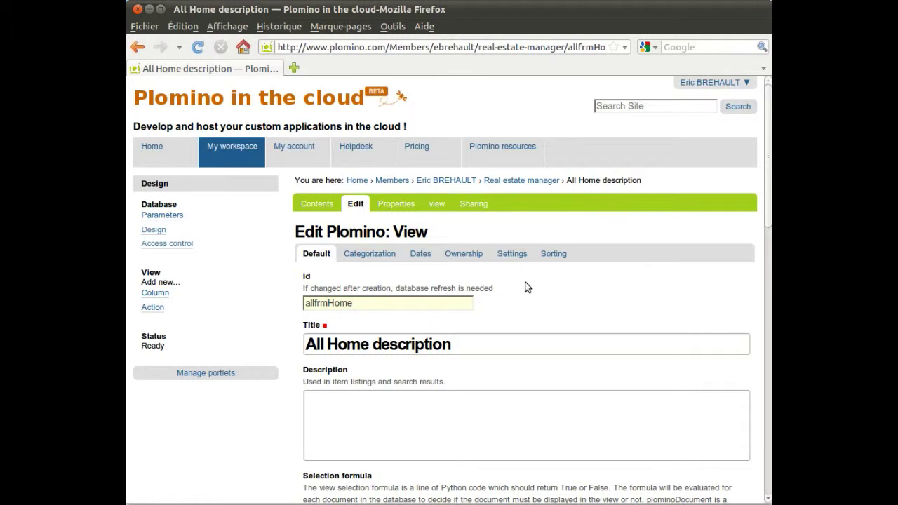
drag(469, 345, 294, 345)
text(by Price)
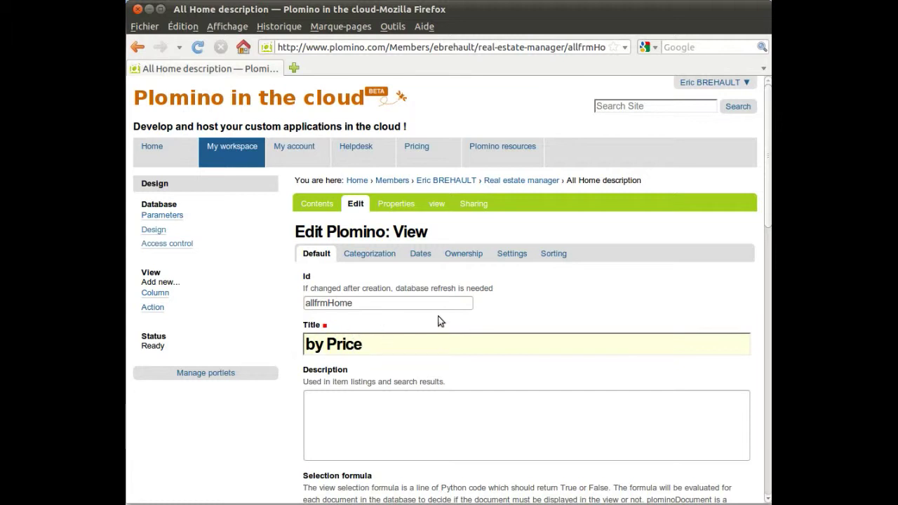
click(547, 261)
click(396, 304)
text(Price)
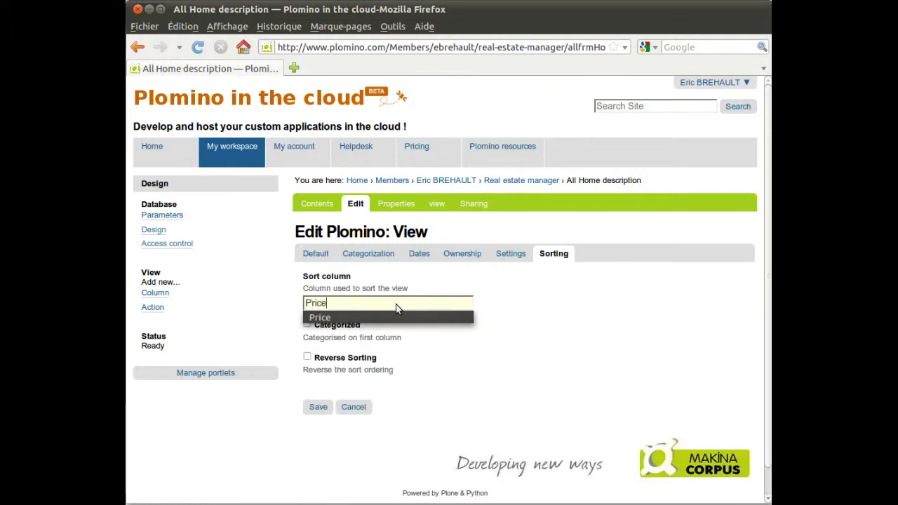
click(317, 408)
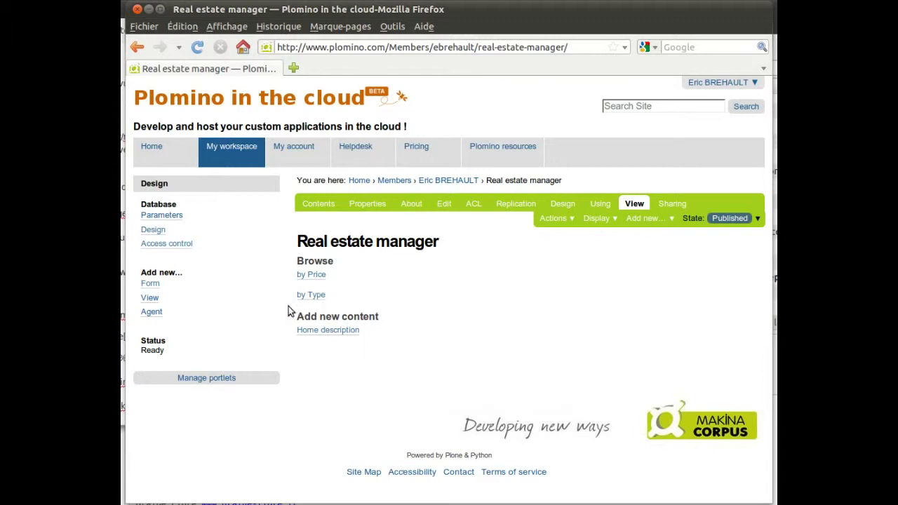
- Create a new form in the Real estate manager database with the id "menu" and the title "Menu"
click(159, 232)
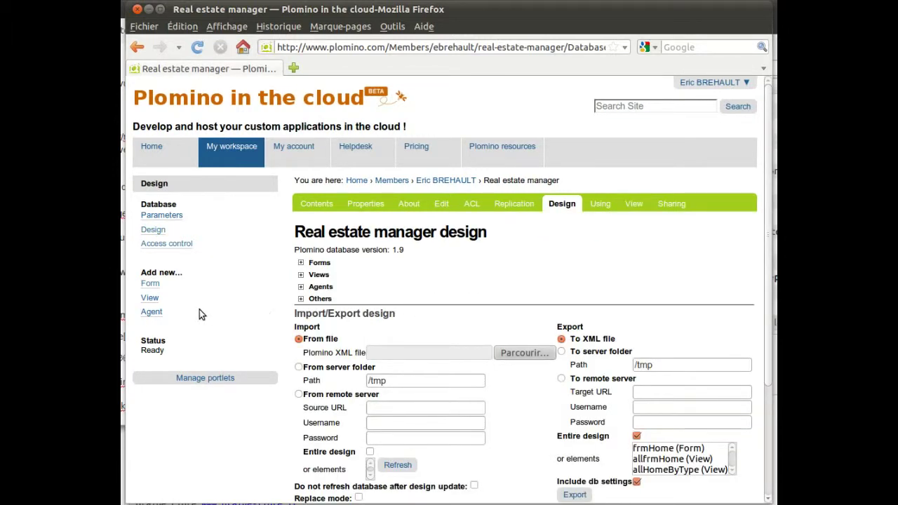
click(154, 285)
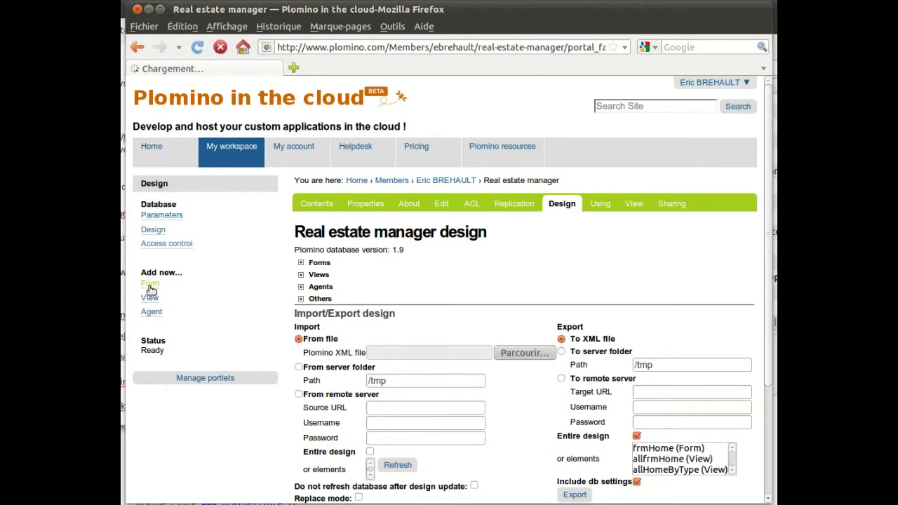
triple_click(336, 276)
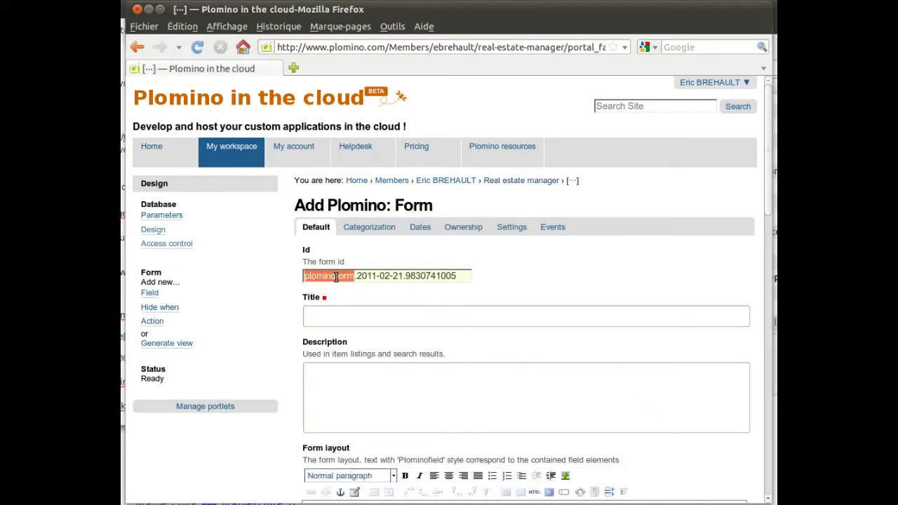
text(menu)
key(Tab)
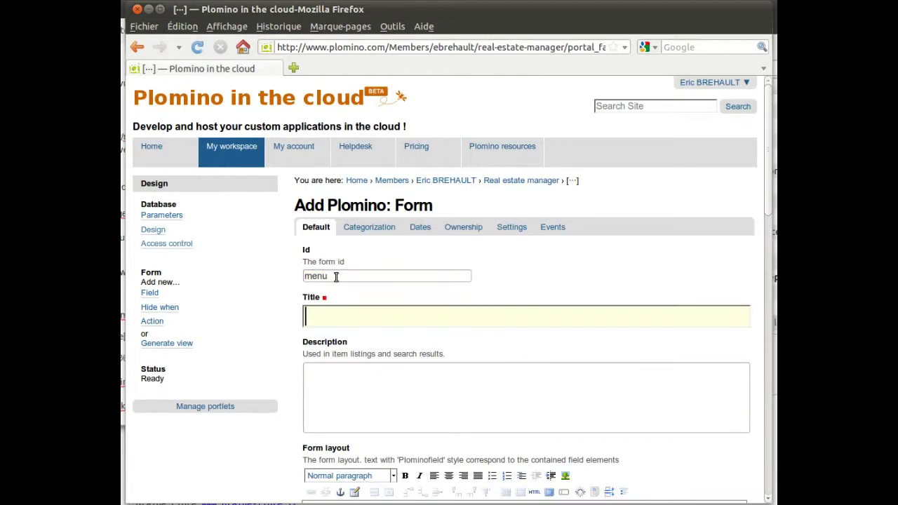
text(Me)
text(nu)
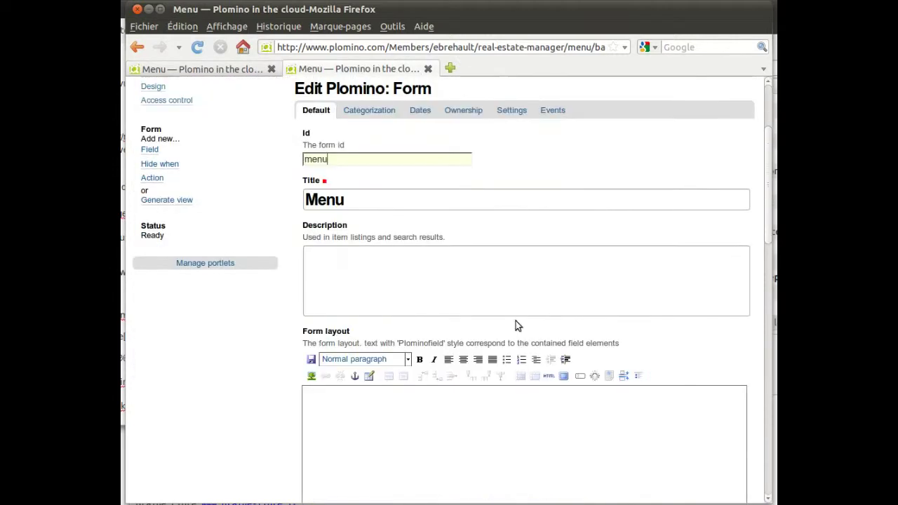
- Set the Menu form as a Page
scroll(516, 323, down, 10)
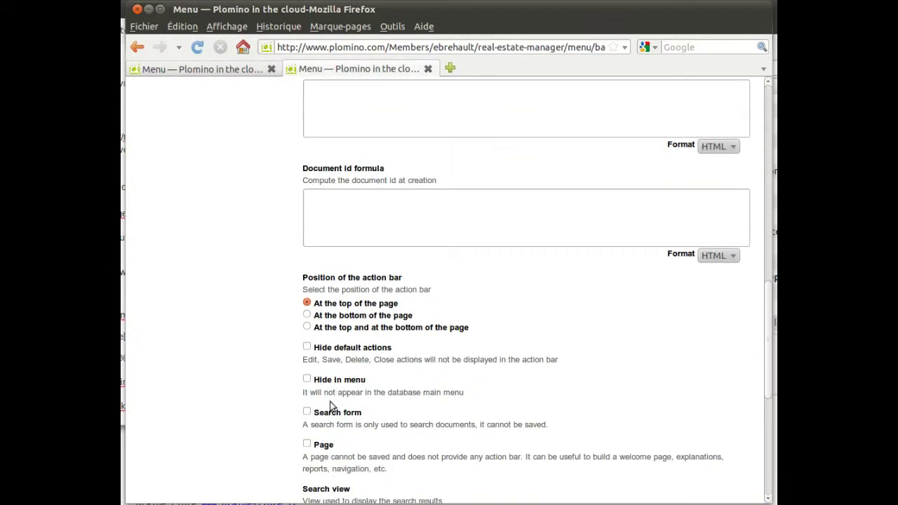
click(308, 443)
scroll(378, 415, up, 6)
scroll(377, 415, up, 5)
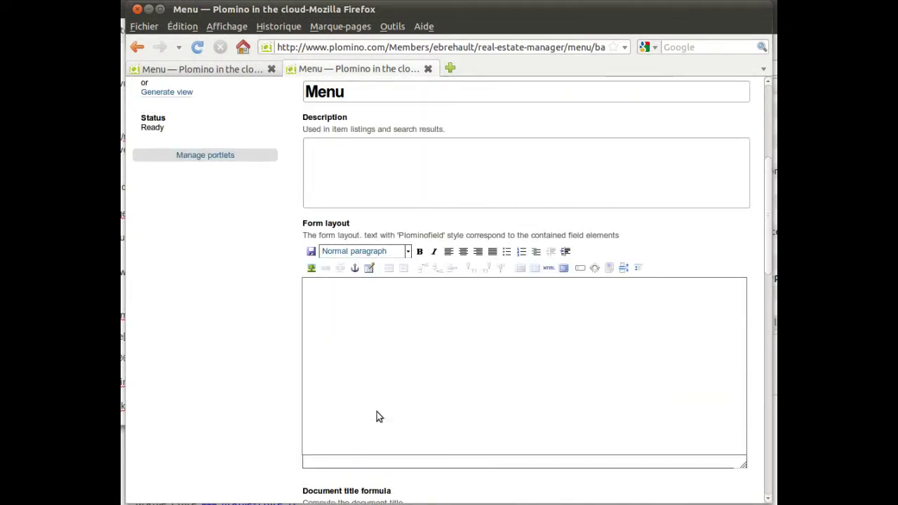
- Write "goto_byprice" in the Menu form's layout
click(392, 368)
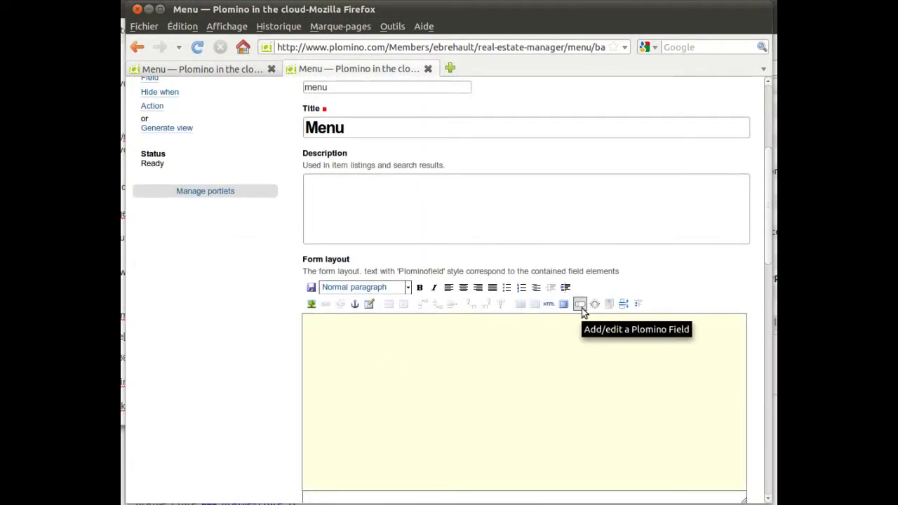
text(go)
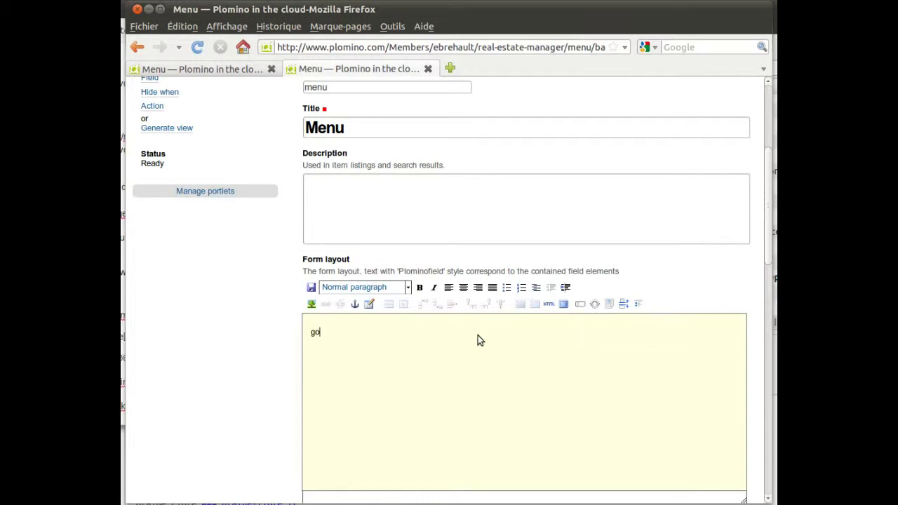
text(to_byprice)
- Turn the goto_byprice text into an action link titled "by Price" of type Open view, with the action code allfrmHome
drag(312, 332, 357, 332)
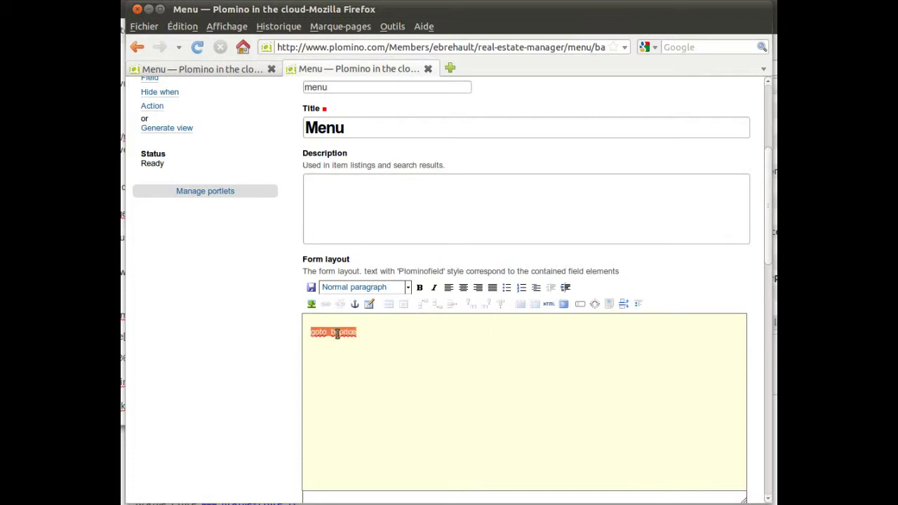
click(593, 304)
click(384, 246)
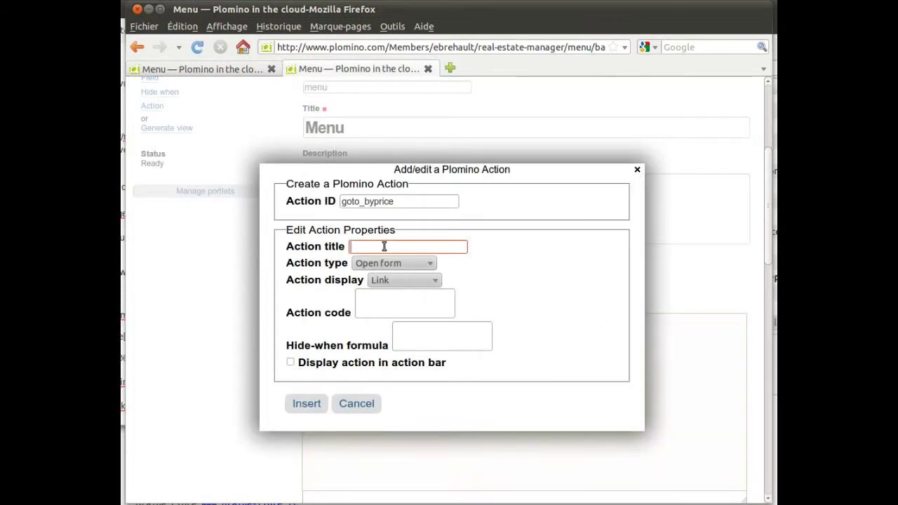
text(by Price)
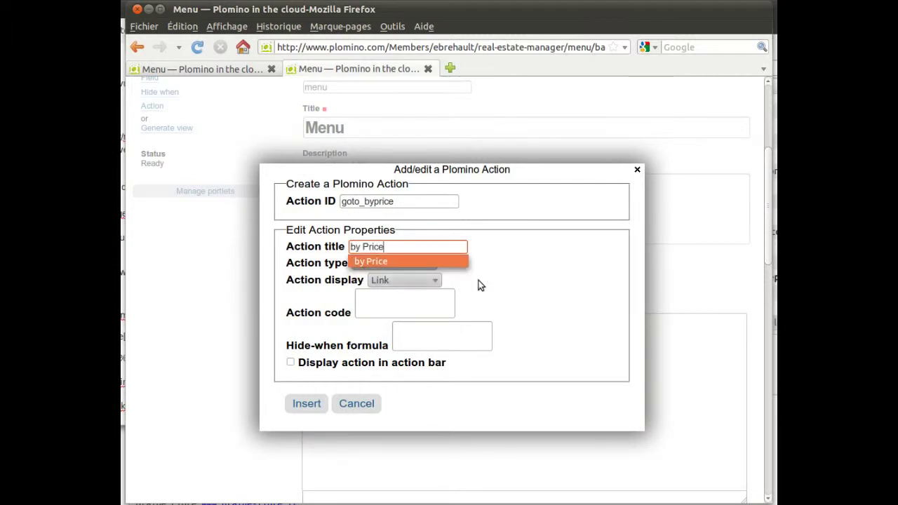
click(436, 269)
click(415, 267)
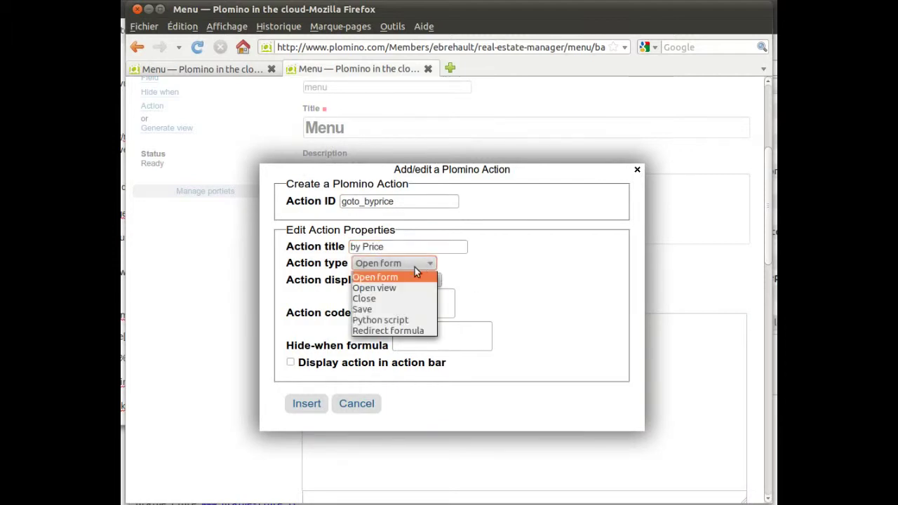
click(375, 287)
click(402, 302)
text(allfrmHome)
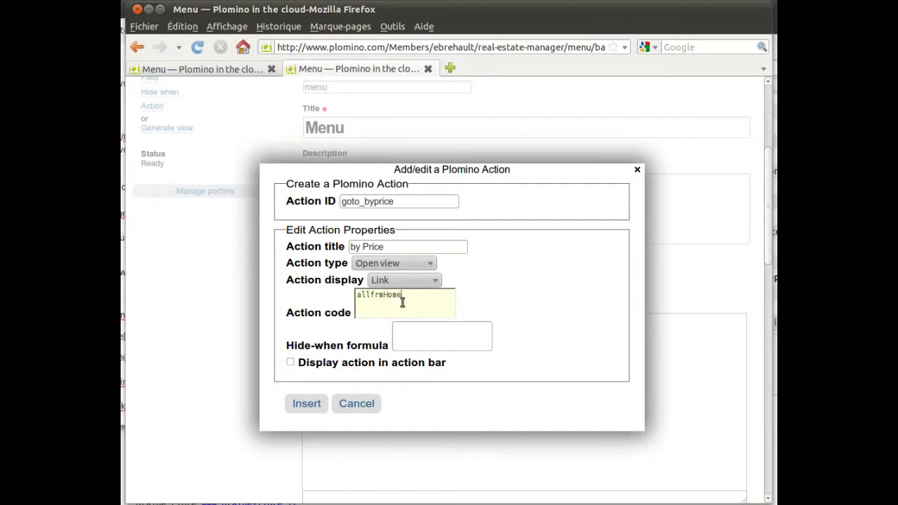
click(315, 405)
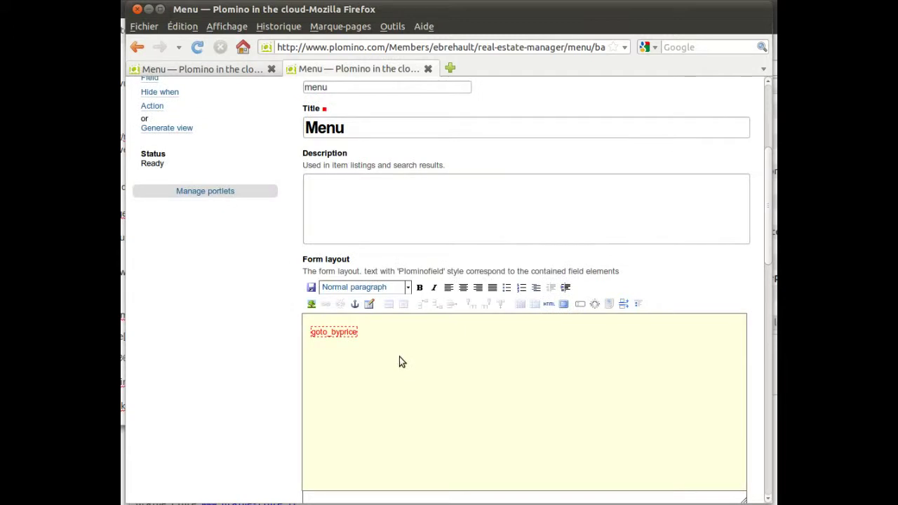
- Write "goto_bytype" on a new line below goto_byprice in the form layout
key(Return)
text(goto)
key(BackSpace)
text(o_bytype)
- Turn the goto_bytype text into an action link titled "by Type" of type Open view, with the action code allHomeByType
drag(356, 359, 310, 354)
click(594, 309)
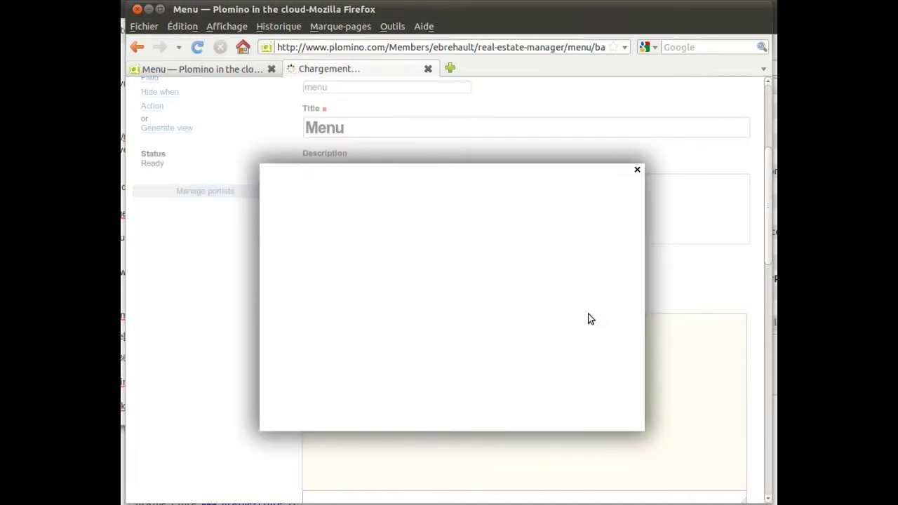
click(381, 247)
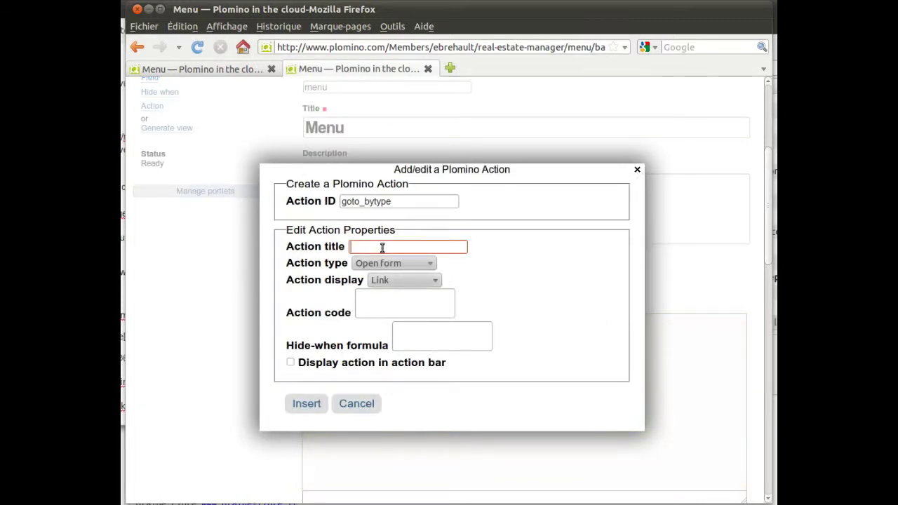
text(by Type)
click(430, 265)
click(431, 265)
click(414, 289)
click(408, 306)
text(allHomeByType)
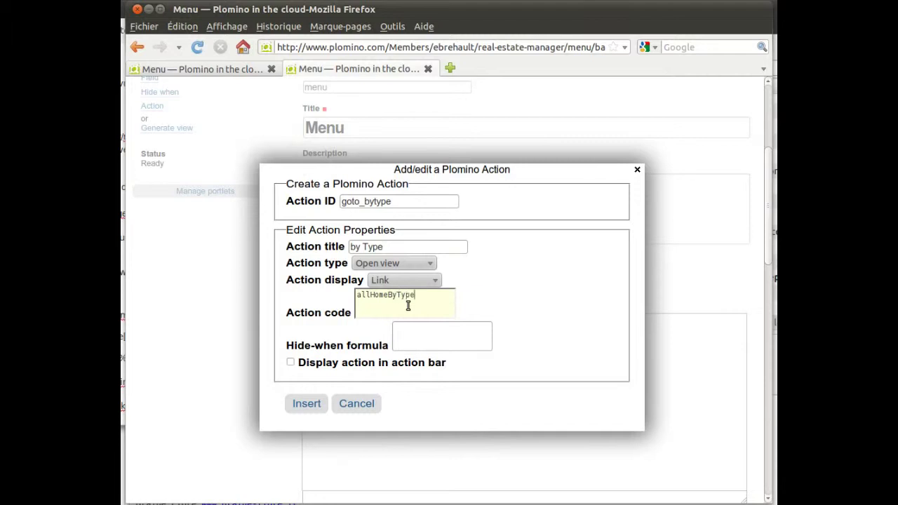
click(310, 406)
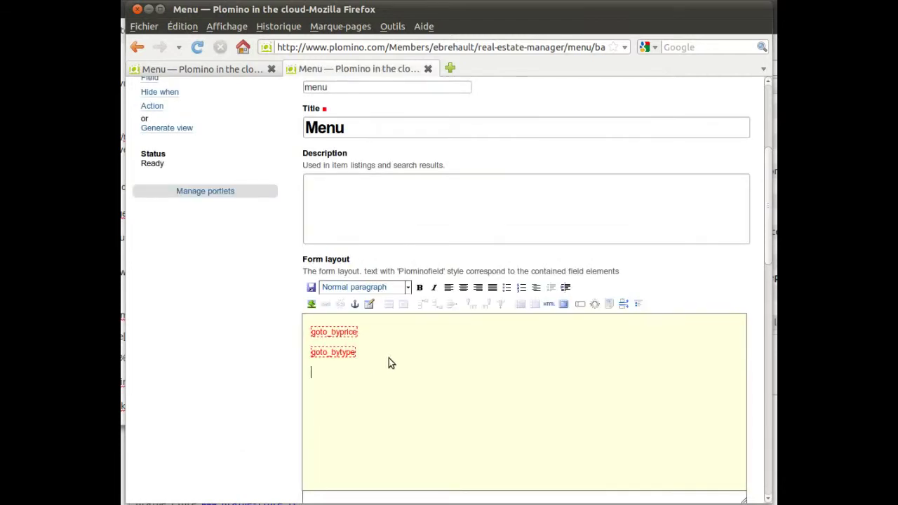
- Add the sentence "There are doc_count homes in the database." below the two actions in the form layout
key(Return)
text(There are )
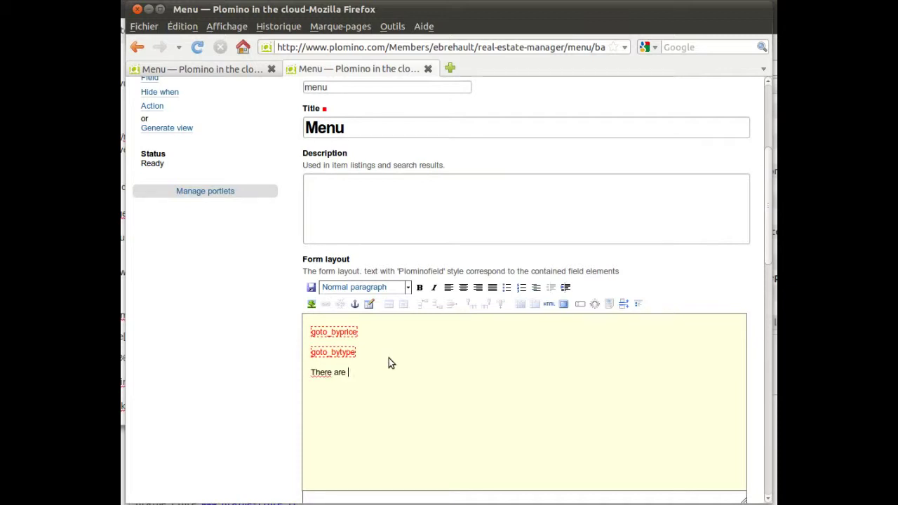
text(doc_co)
text(unt homes in the data)
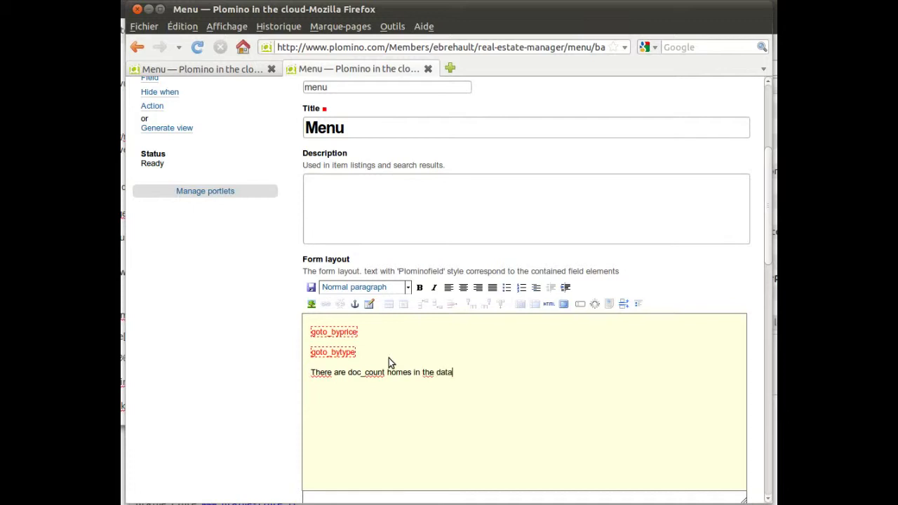
text(base.)
- Define the doc_count text as a Plomino field of type Number with the mode Computed for display
drag(349, 373, 385, 372)
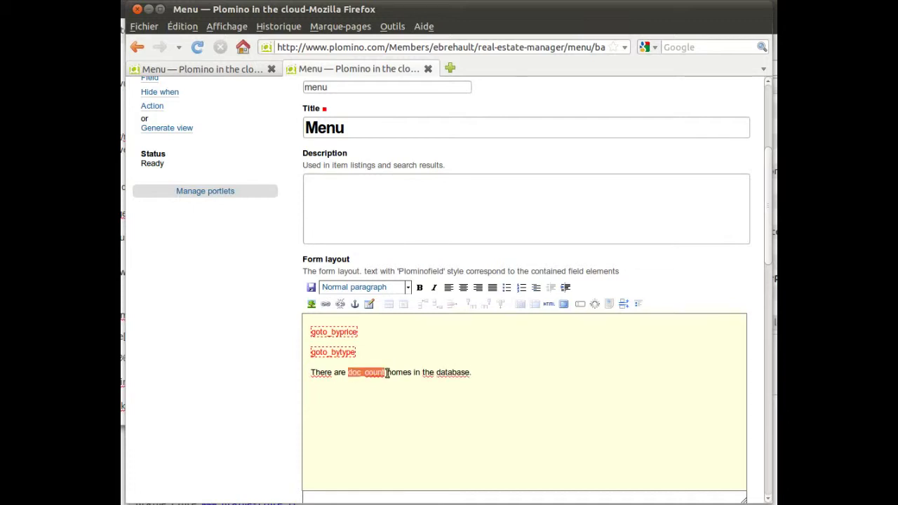
click(578, 306)
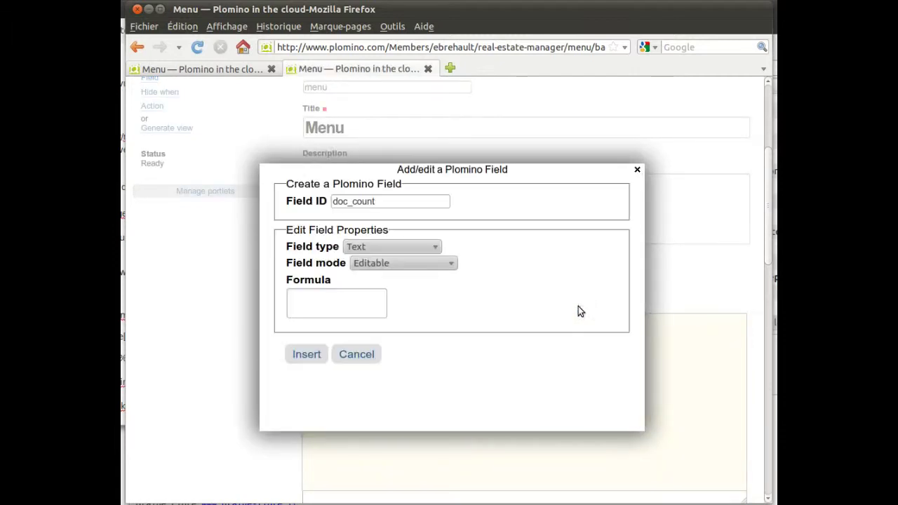
click(393, 263)
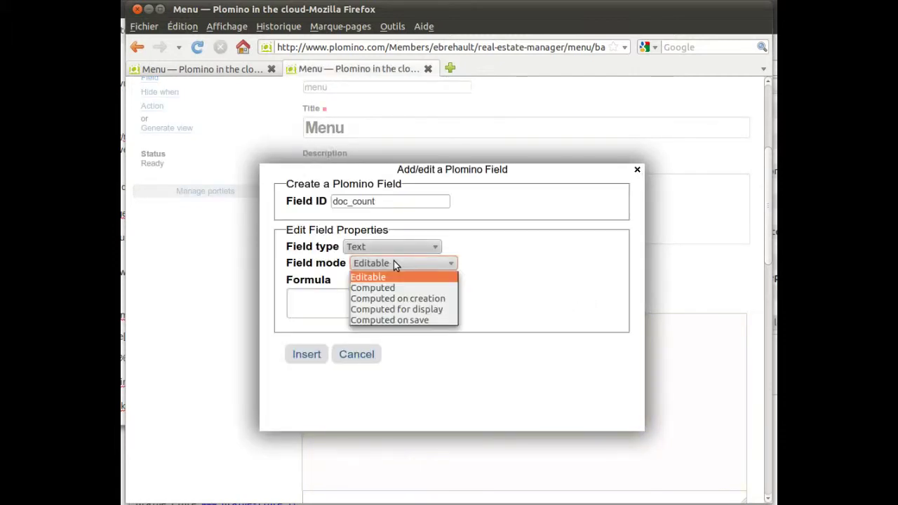
click(413, 308)
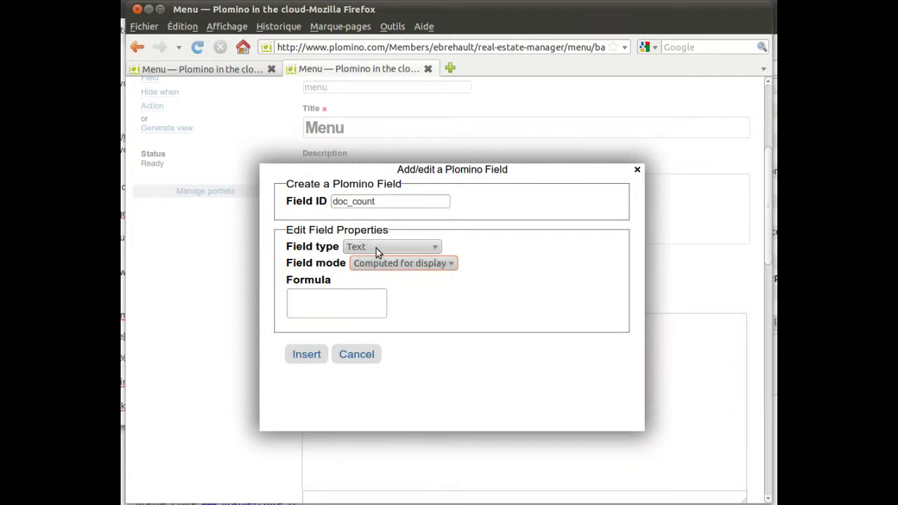
click(376, 248)
click(383, 334)
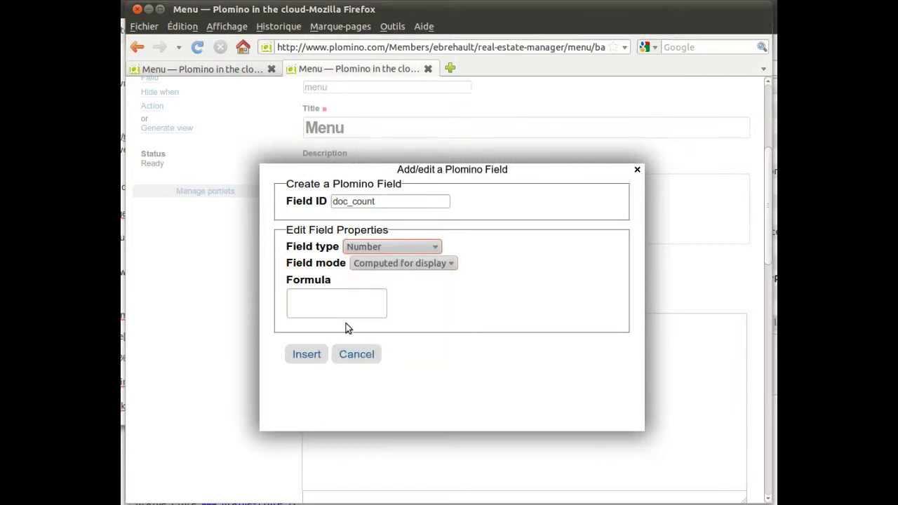
- Give the doc_count field the formula len(context.getParentDatabase().getAllDocuments()) and insert it into the layout
click(337, 303)
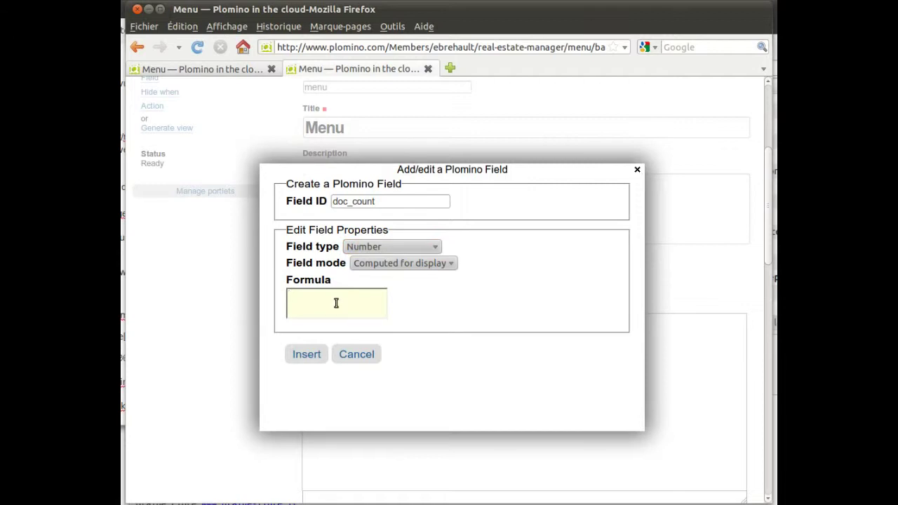
text(len(context.getParentDatabase())
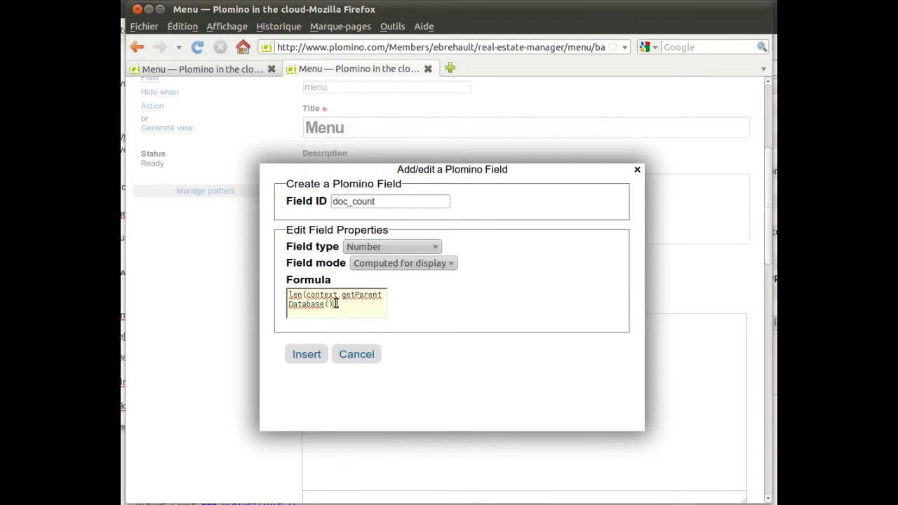
text(.getAllDocum)
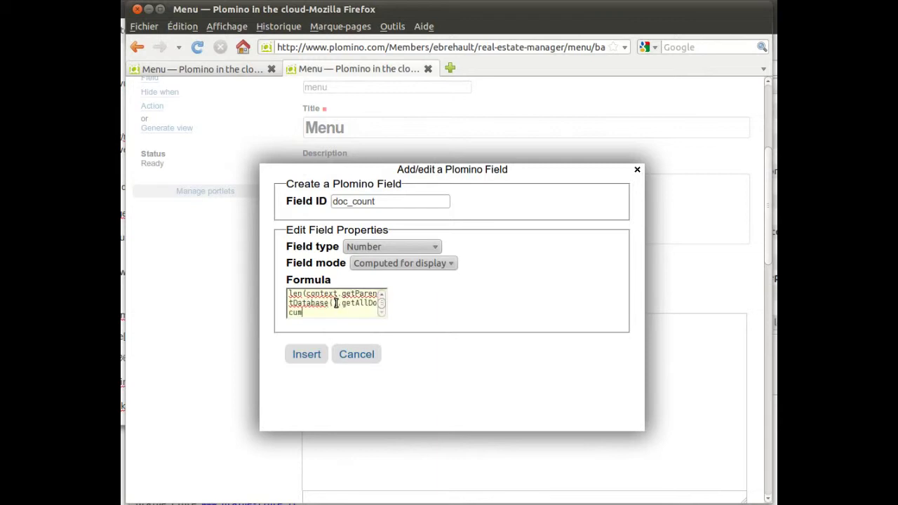
text(ents()))
click(314, 354)
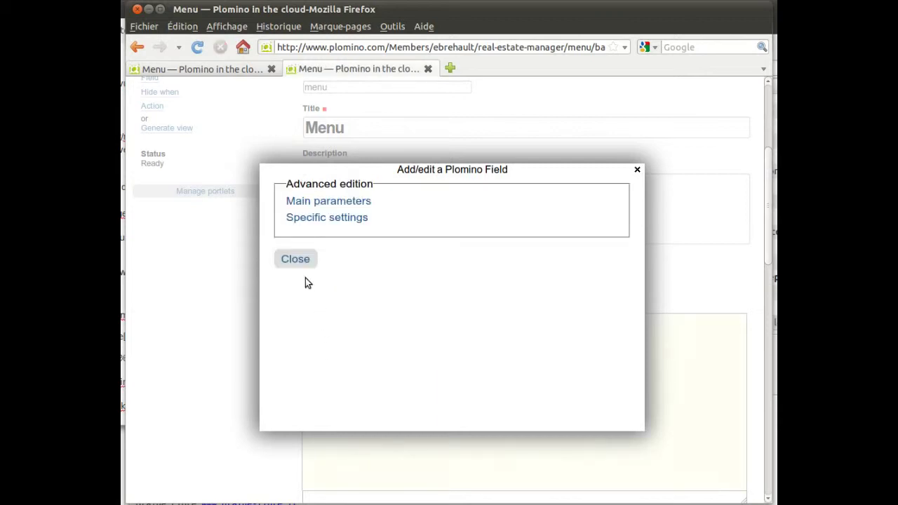
click(306, 259)
- Save the Menu form
scroll(343, 336, down, 15)
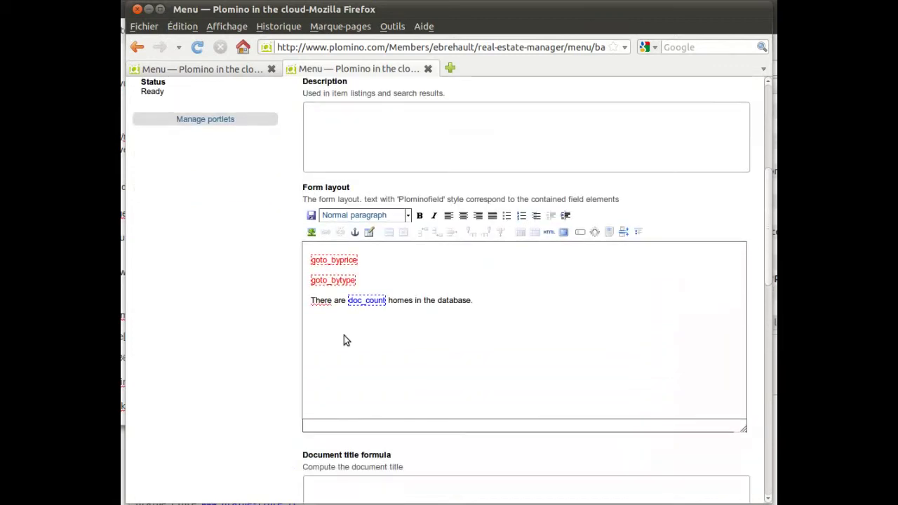
scroll(344, 335, down, 2)
click(319, 390)
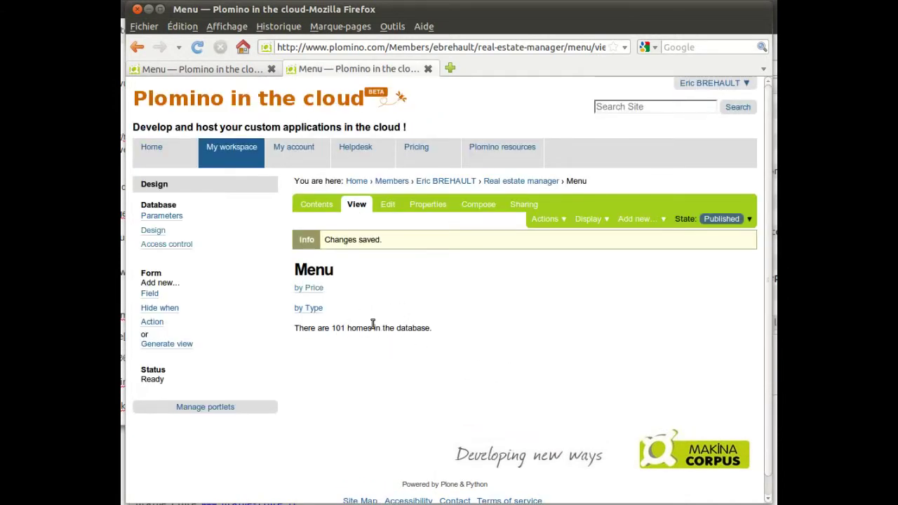
- Open portlet management for the Real estate manager database and start adding a Plomino element portlet to the column holding the design portlet
click(523, 184)
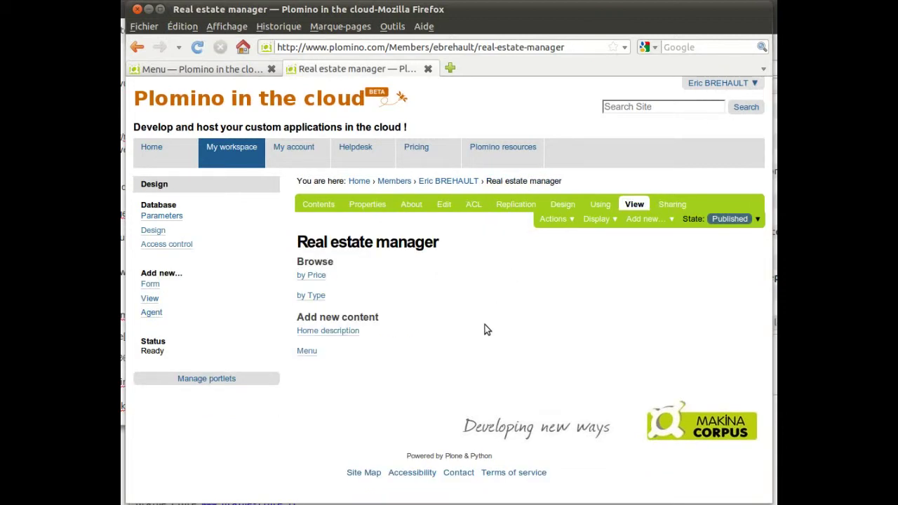
click(218, 379)
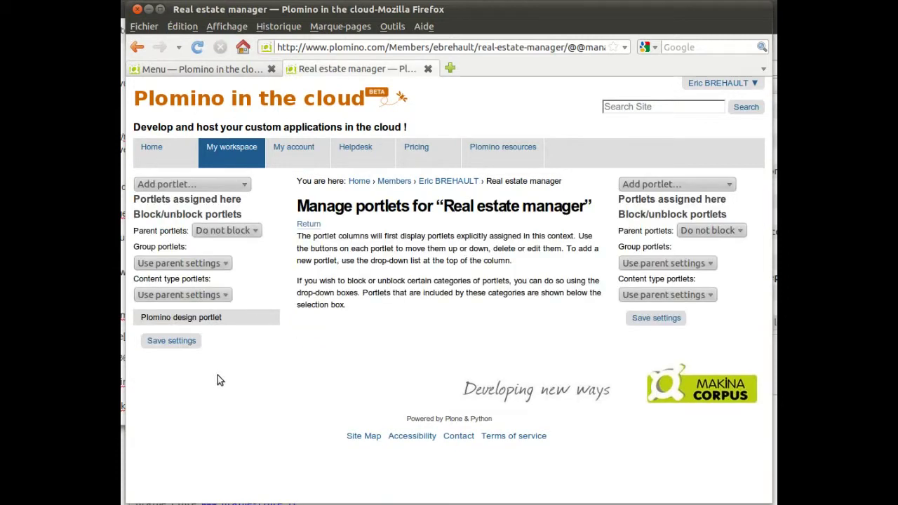
click(194, 185)
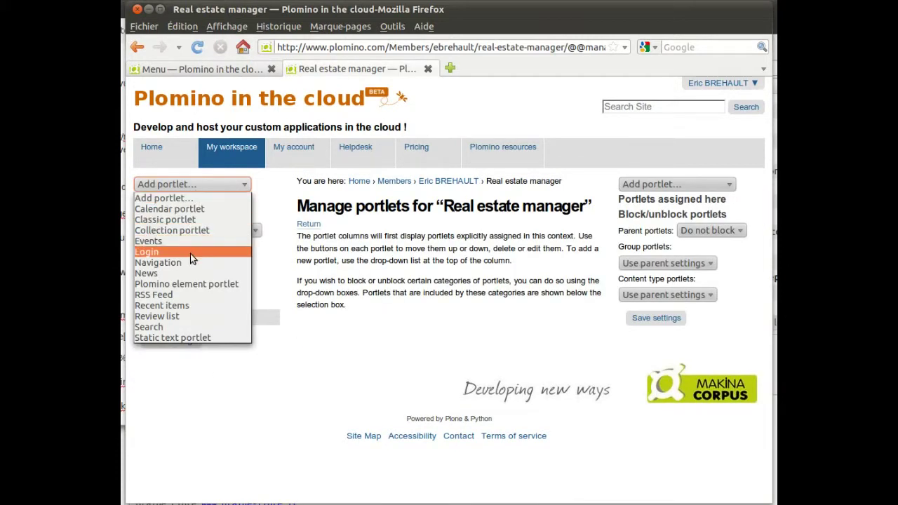
click(191, 283)
- Configure the portlet with header Menu, database path real-estate-manager and element ID menu, and save it
click(202, 291)
text(Me)
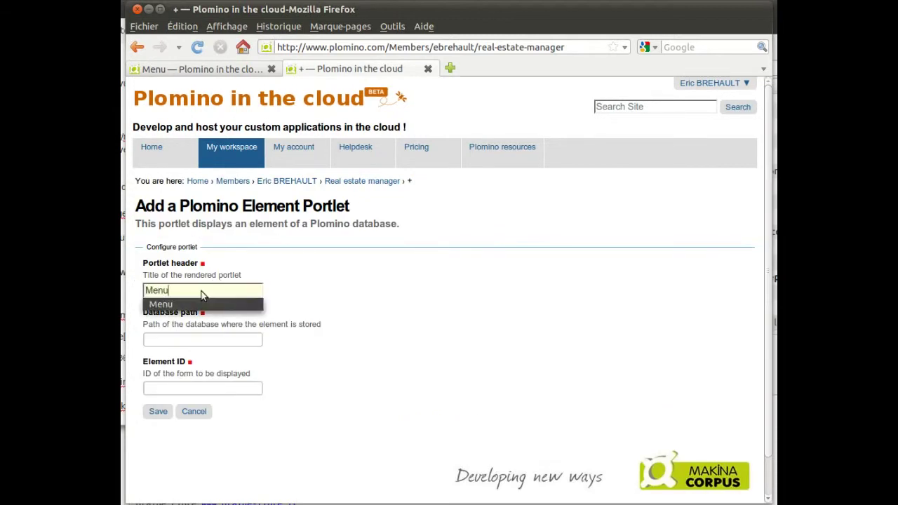
text(nu)
click(202, 338)
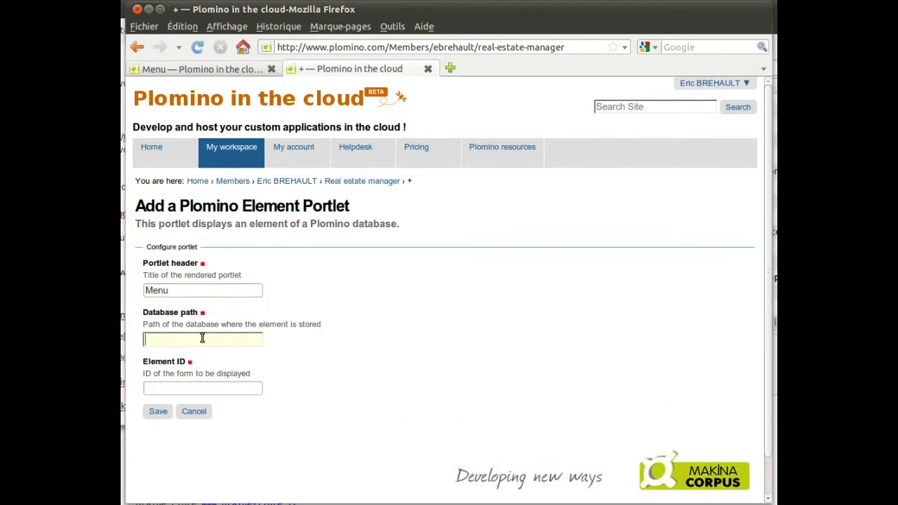
text(r)
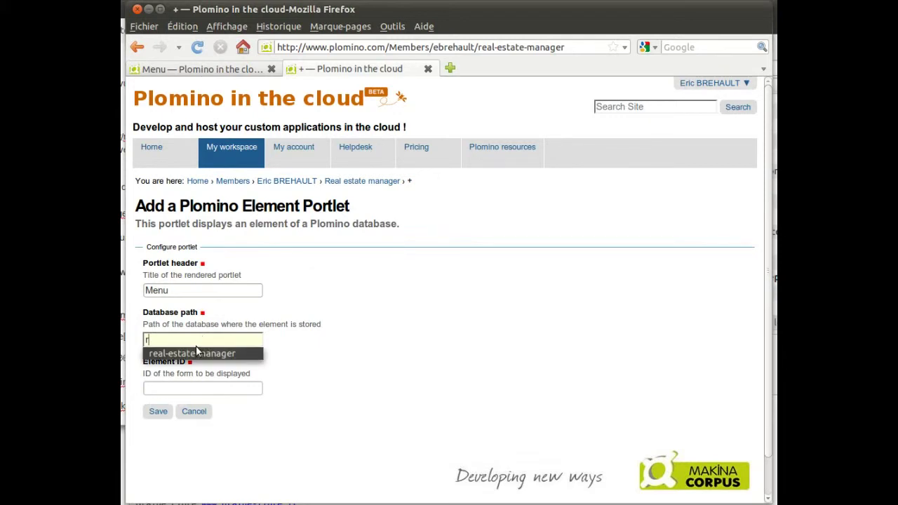
click(195, 352)
click(182, 387)
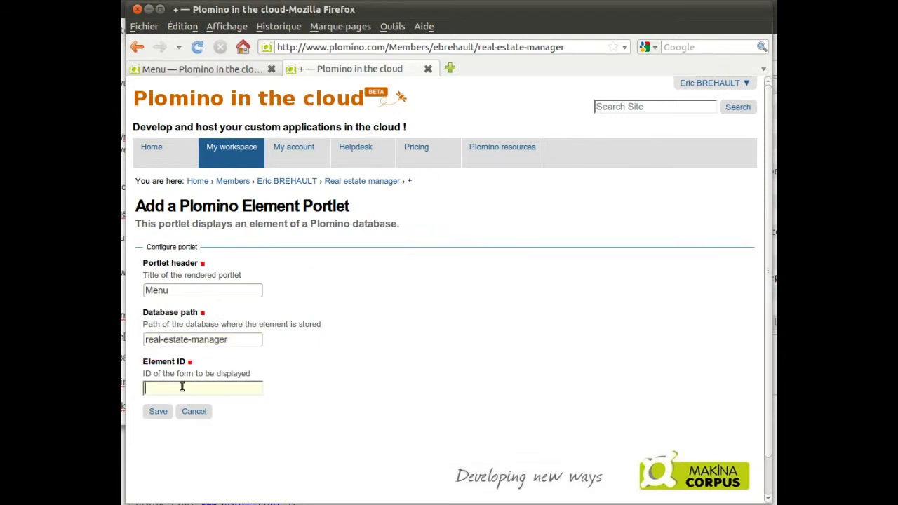
text(menu)
click(158, 412)
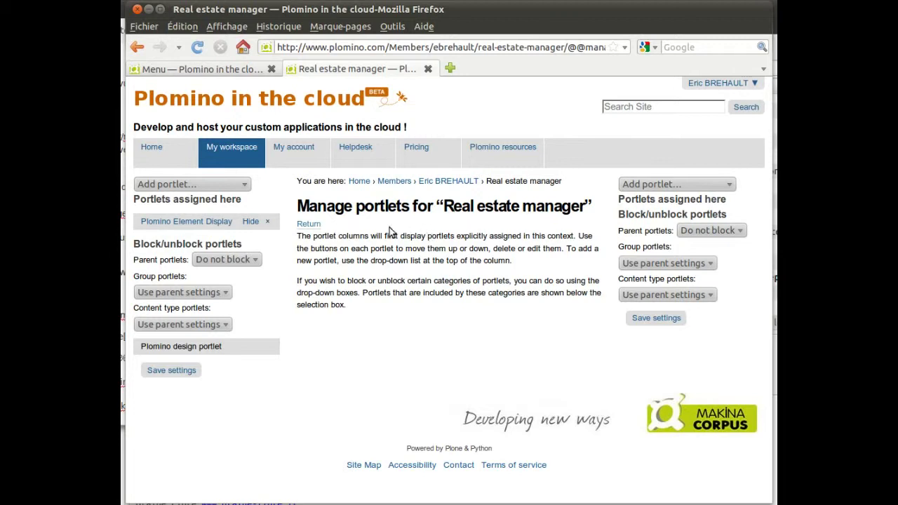
- Return to the Real estate manager database, open the by Type view from the Menu portlet and expand the Home for sale group
click(470, 184)
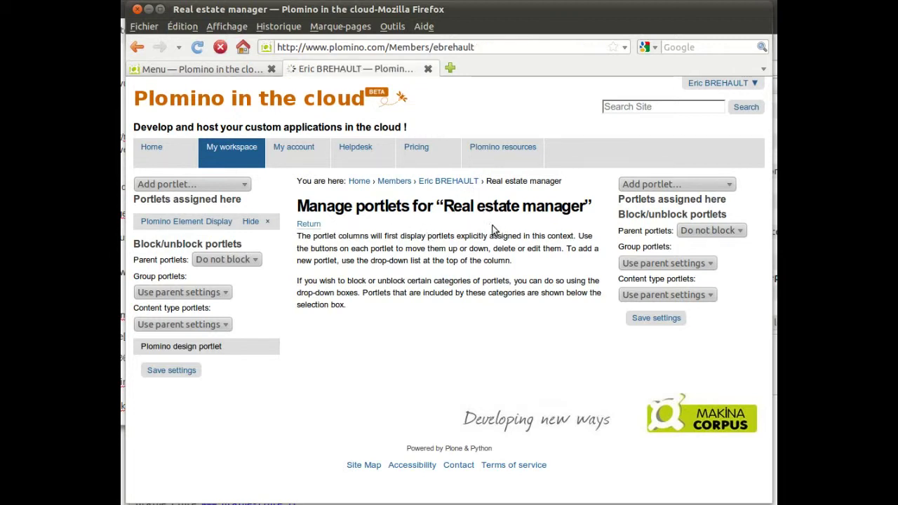
click(225, 255)
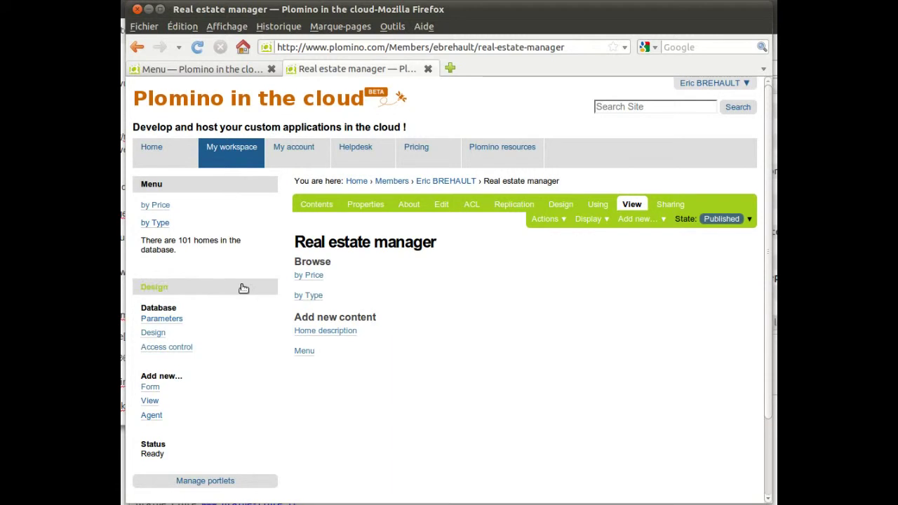
click(156, 223)
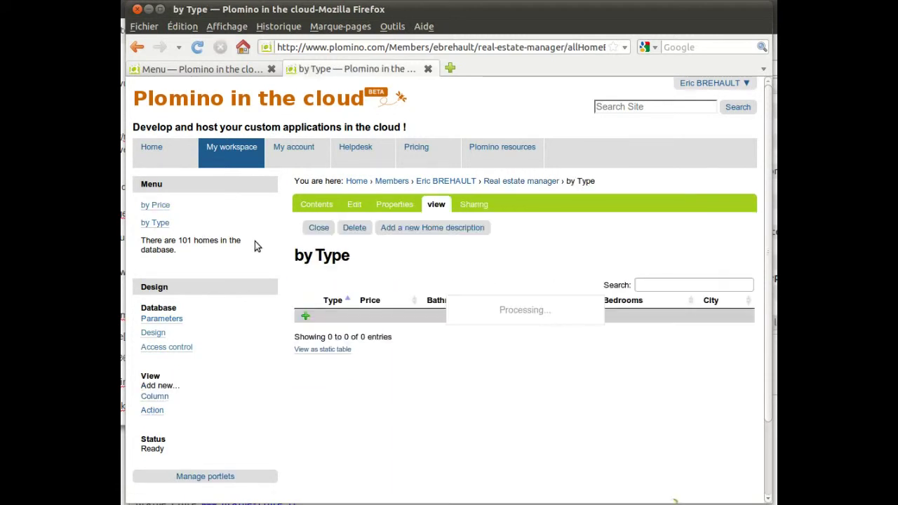
click(305, 317)
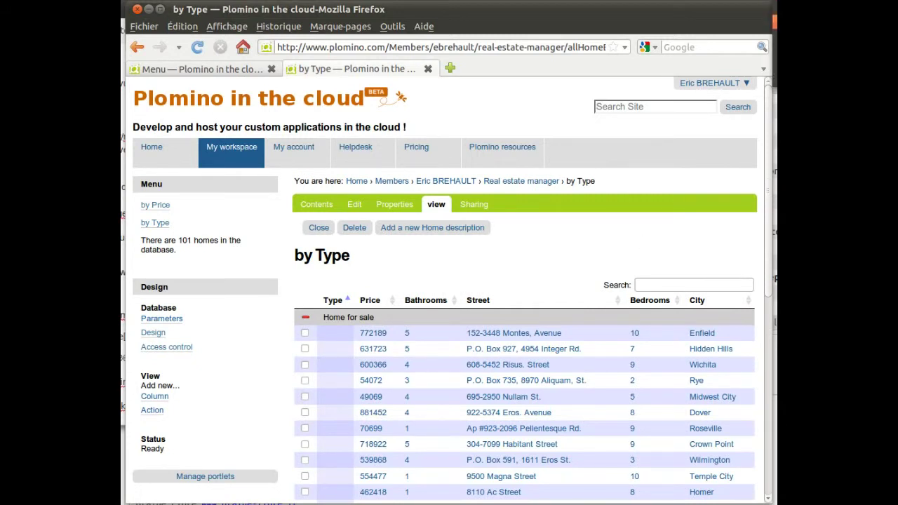
- Open the design page of the Real estate manager database
click(159, 333)
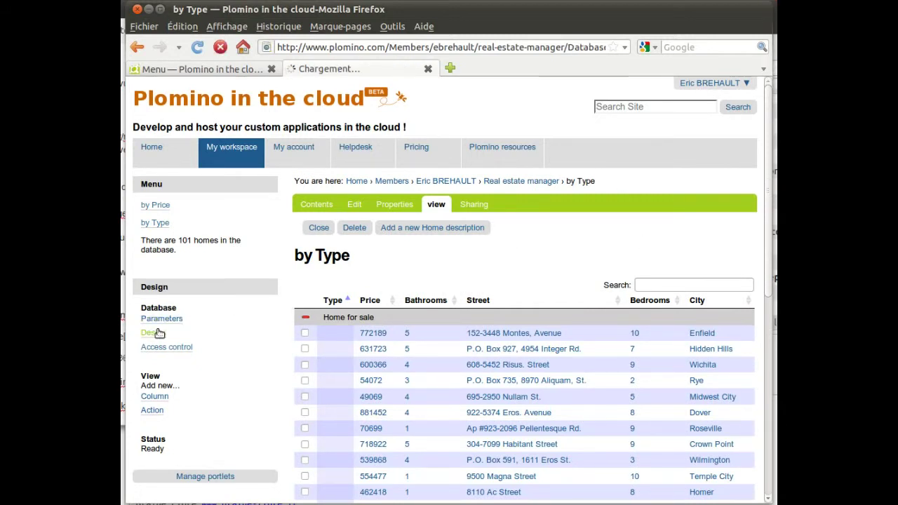